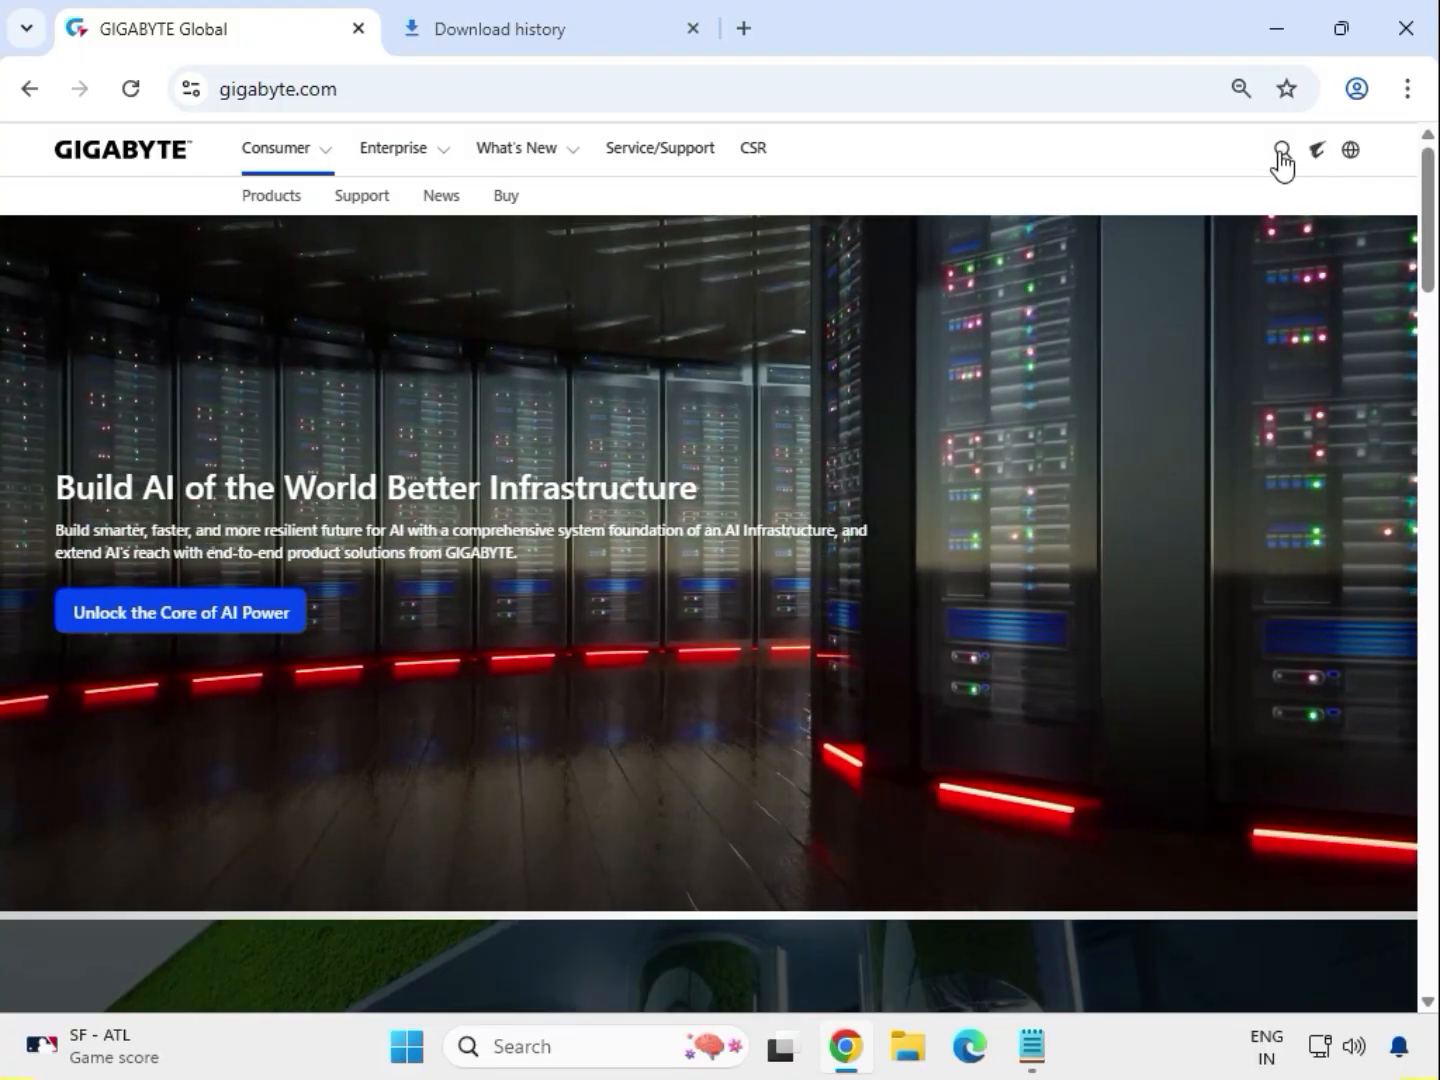
Search the GIGABYTE site for B450 AORUS ELITE.
click(1282, 152)
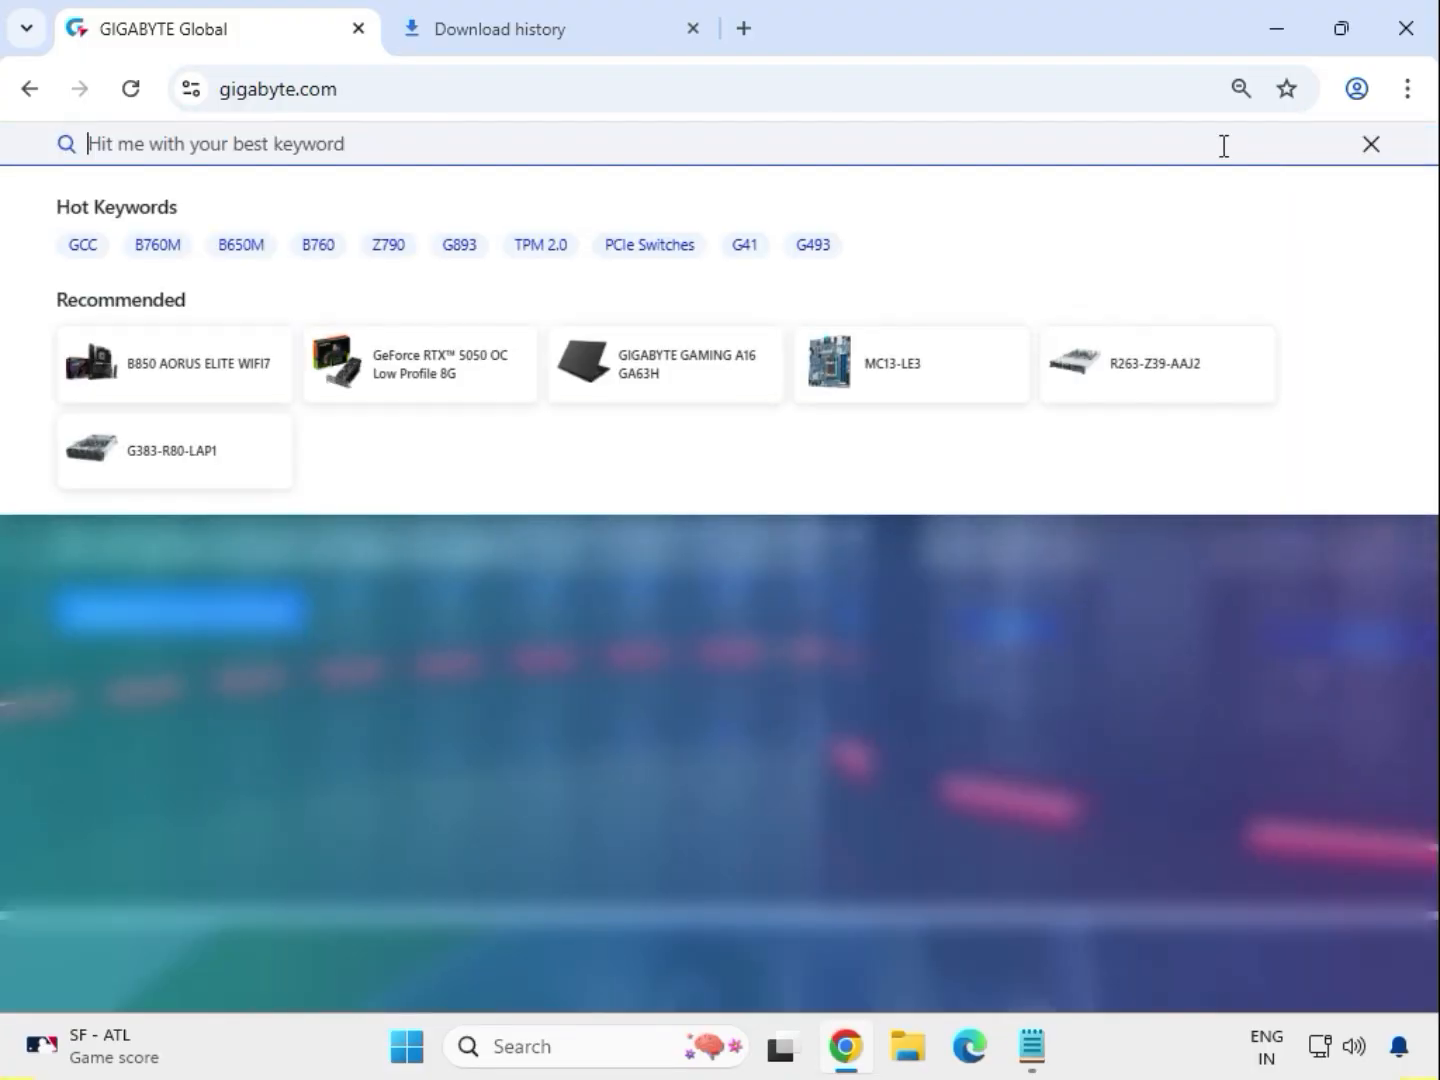
text(B450 AORUS ELITE)
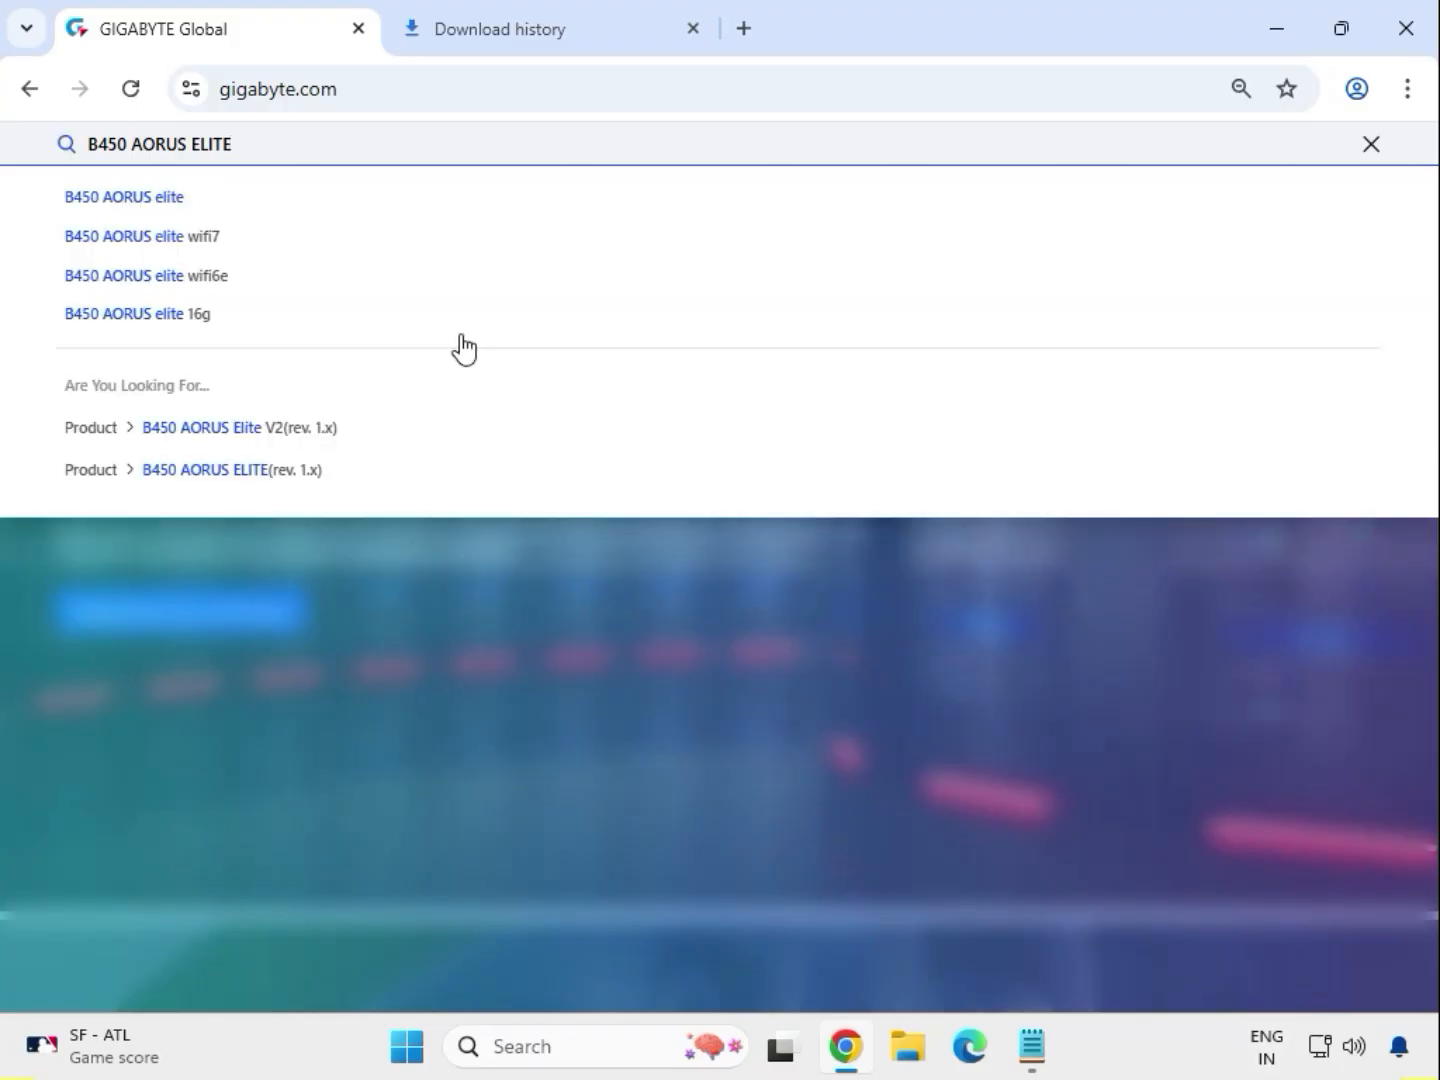
key(Return)
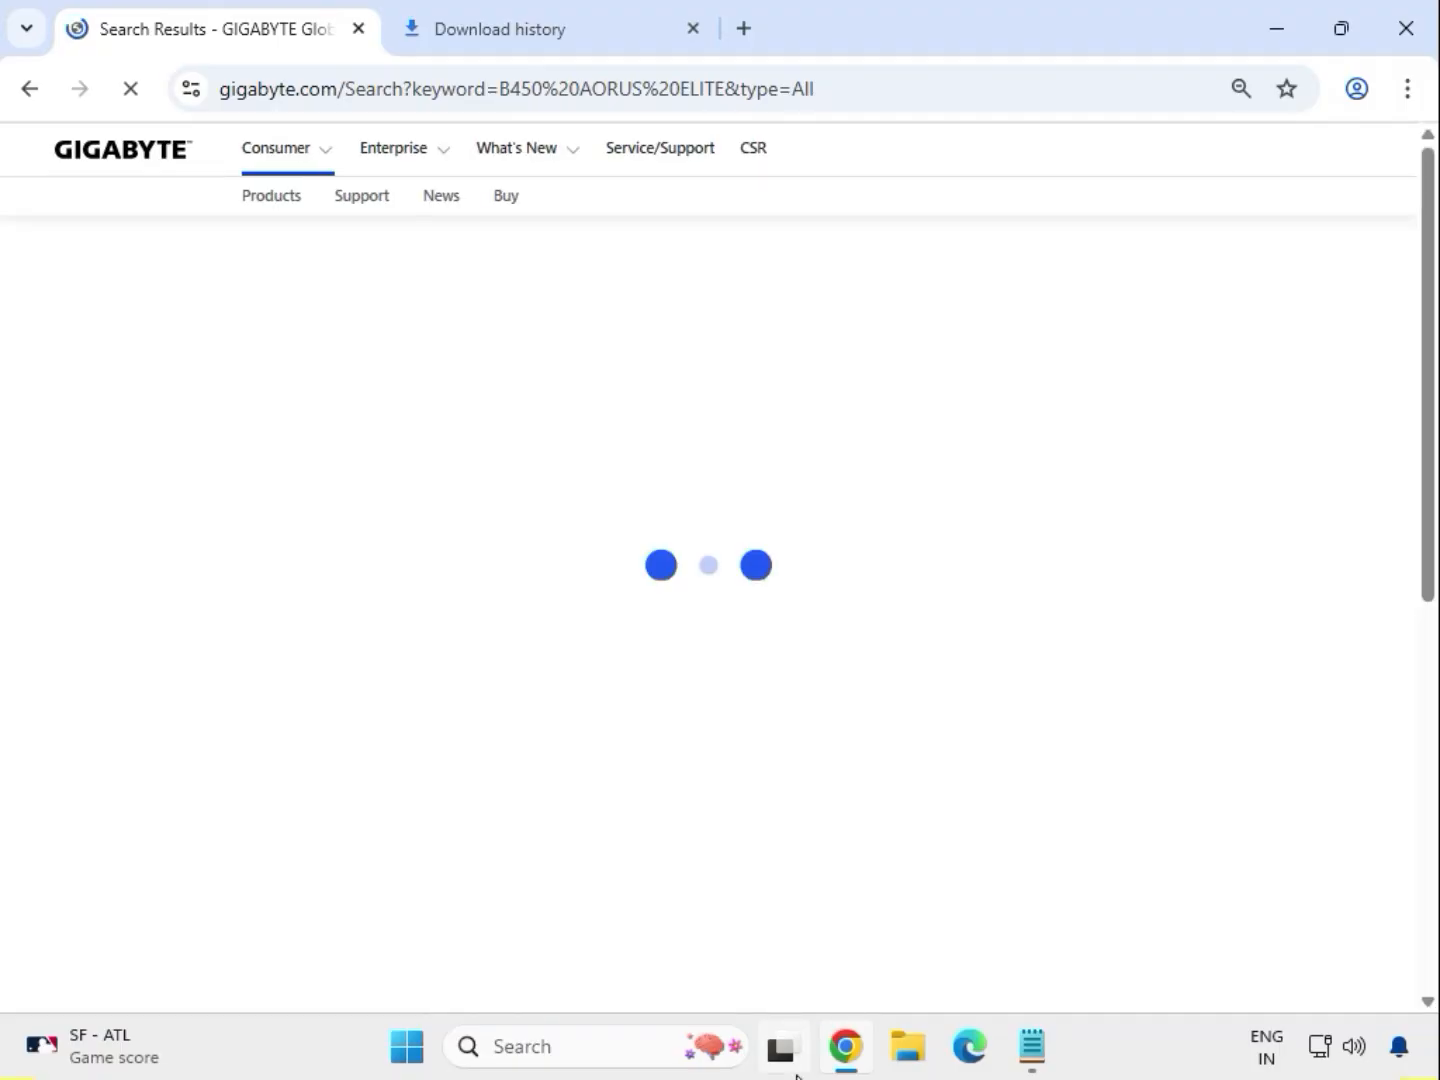
mouse_move(786, 1055)
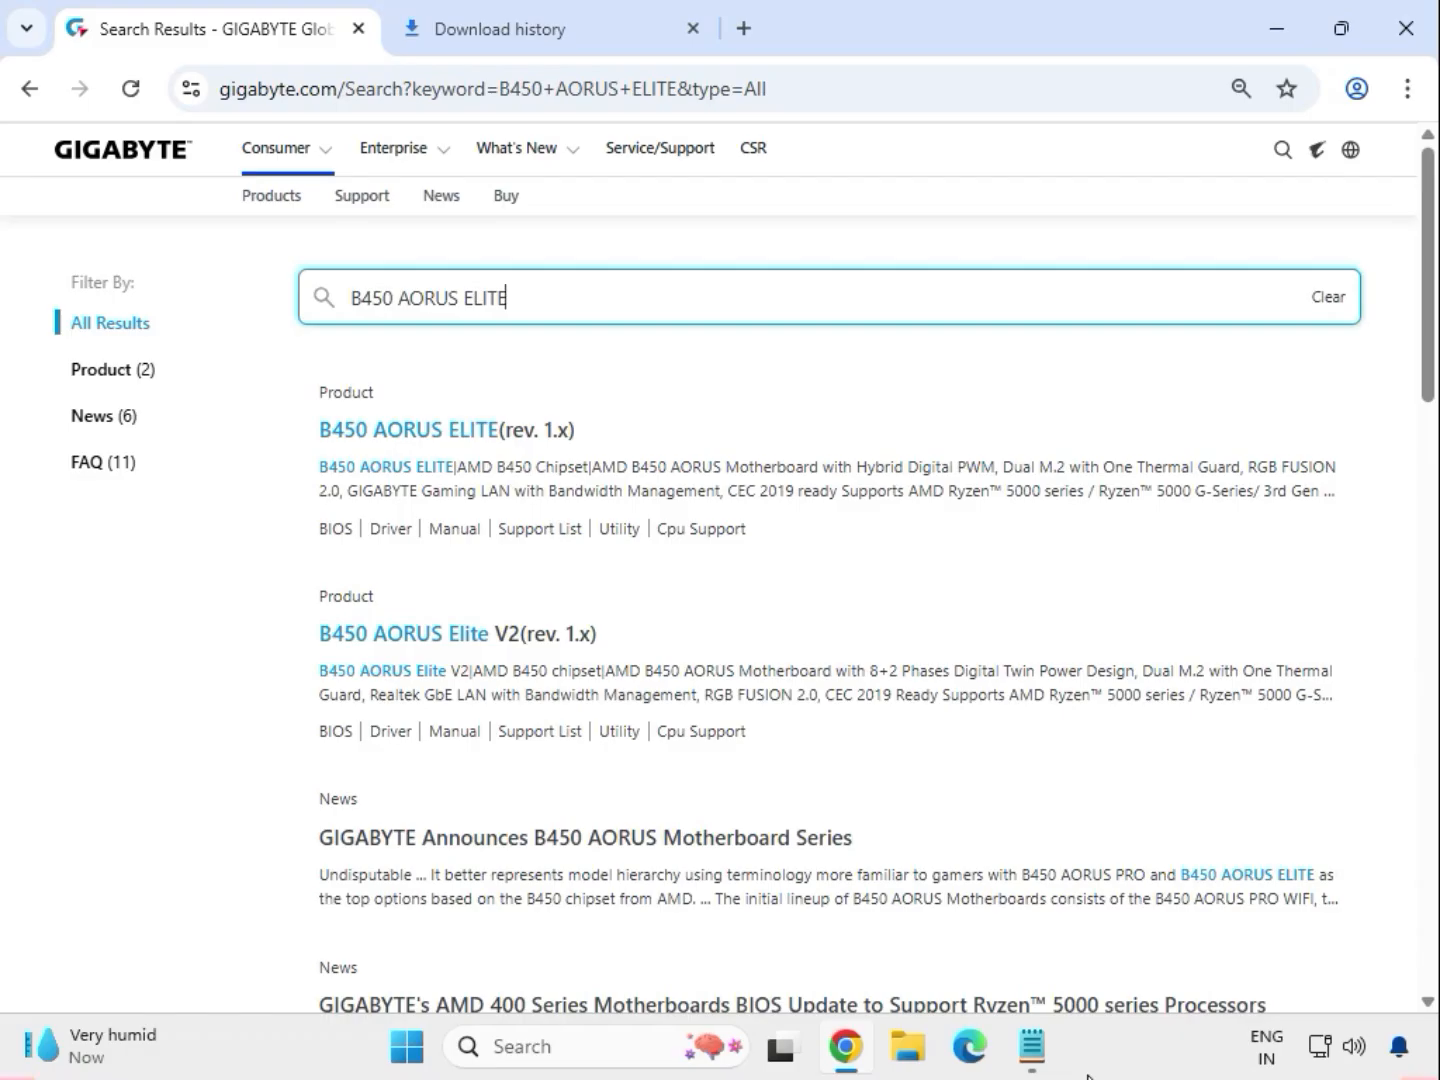
Filter the results to products and open the B450 AORUS ELITE (rev. 1.x) product page.
click(133, 374)
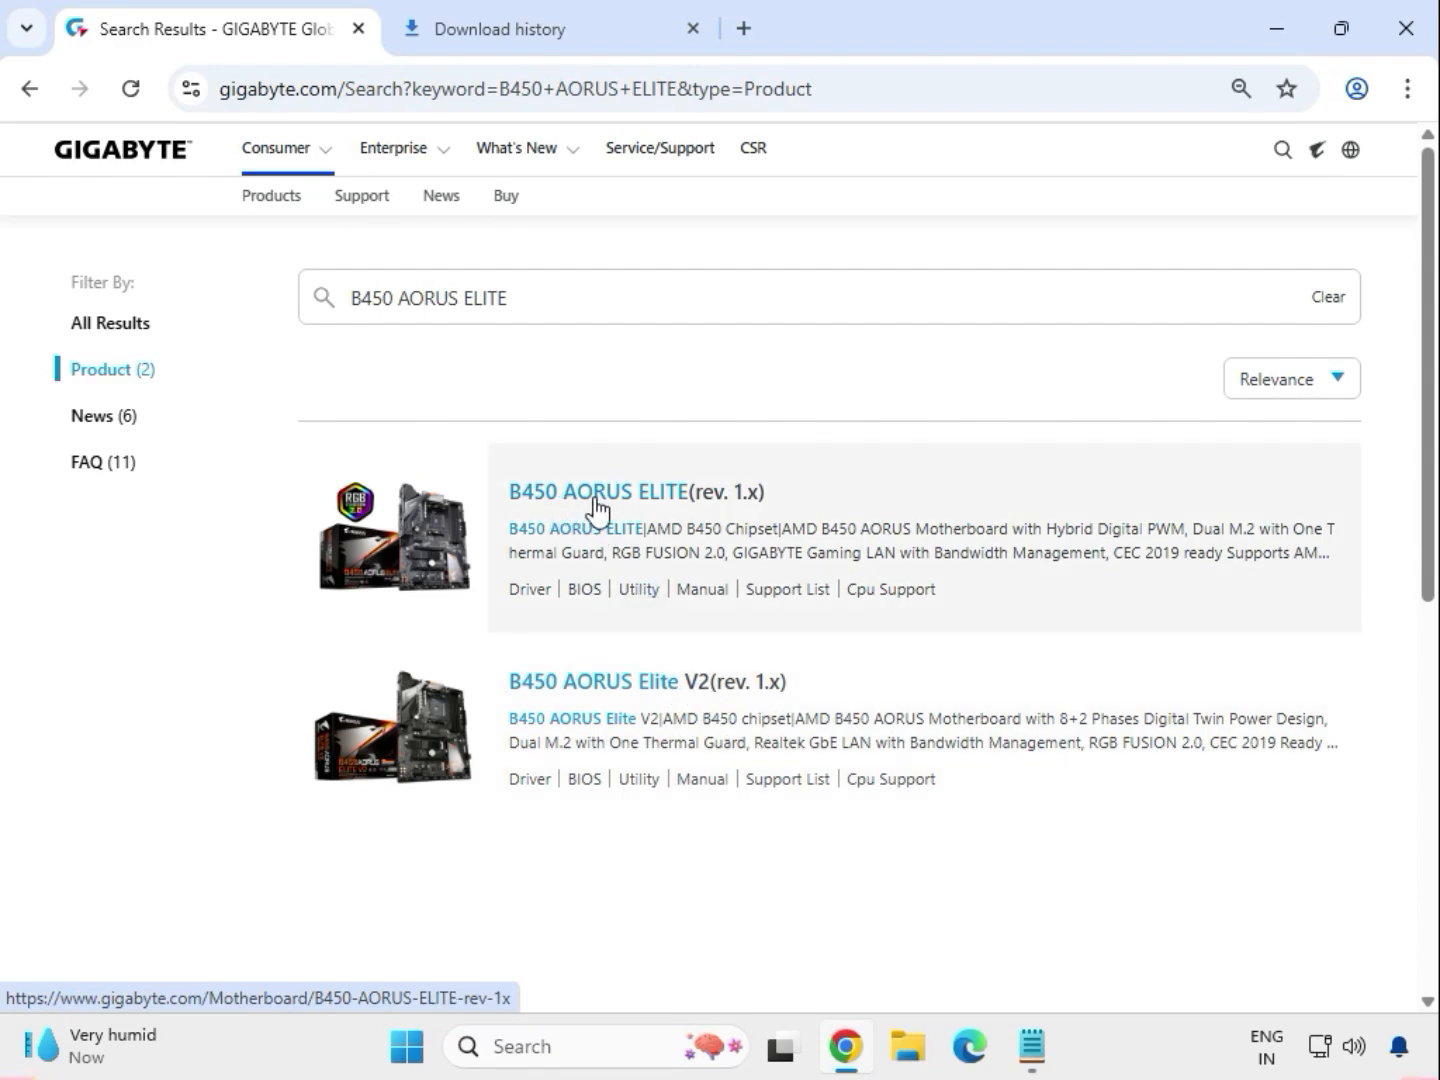
click(594, 497)
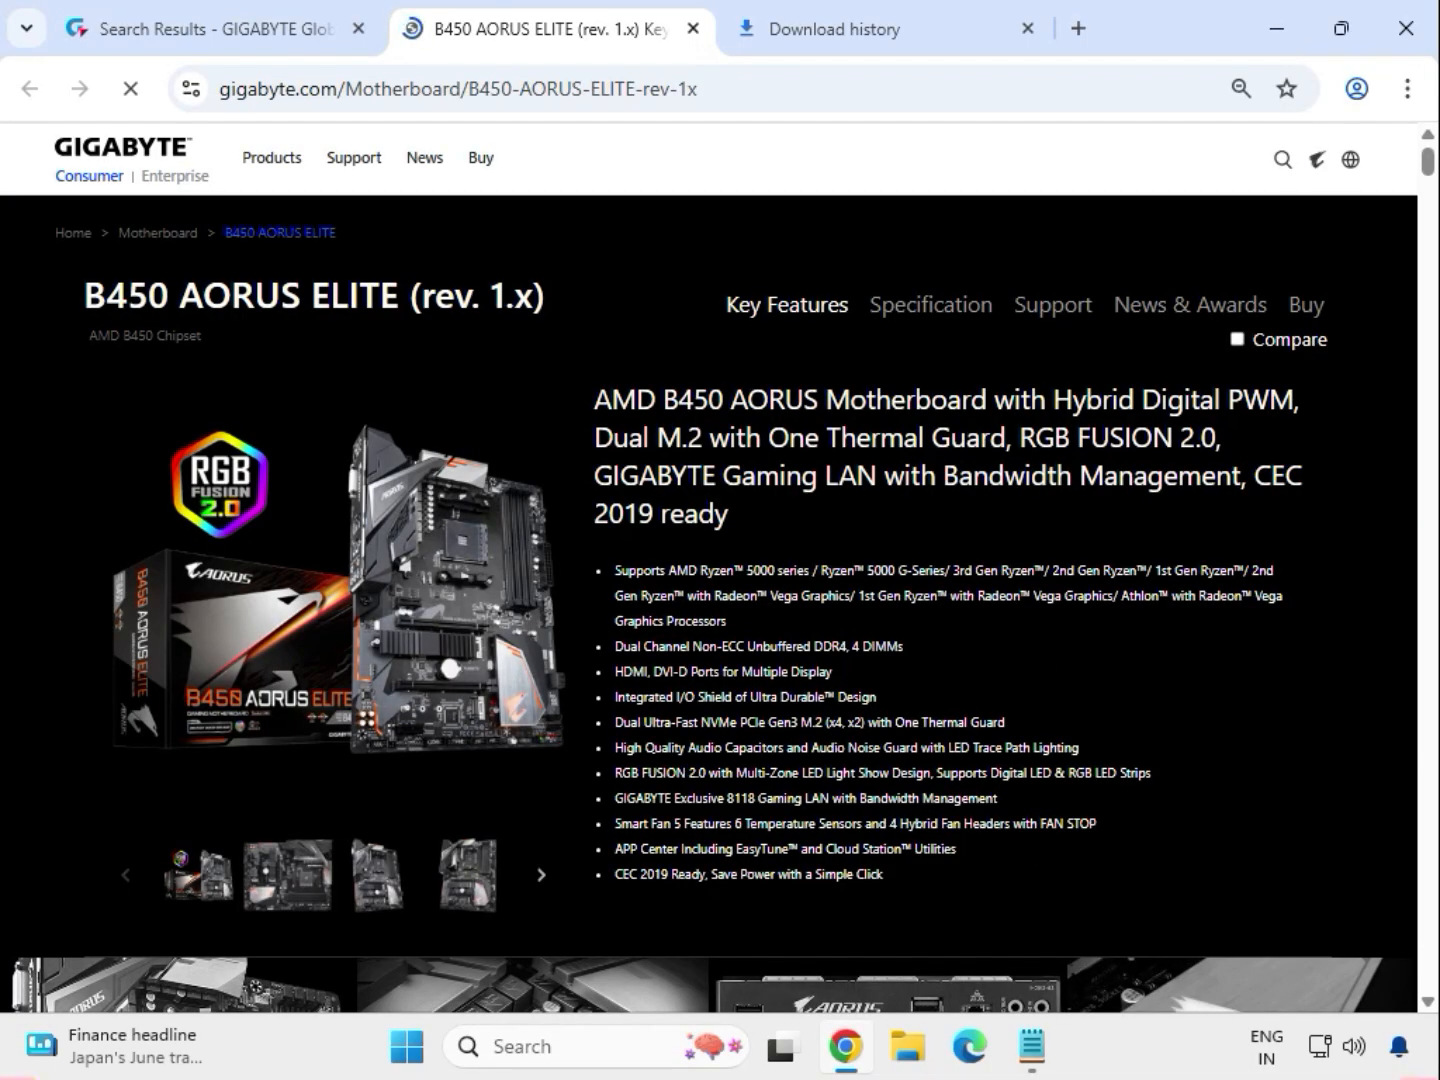
Open the product's support downloads and set the driver OS to Windows 11 64bit.
click(1049, 319)
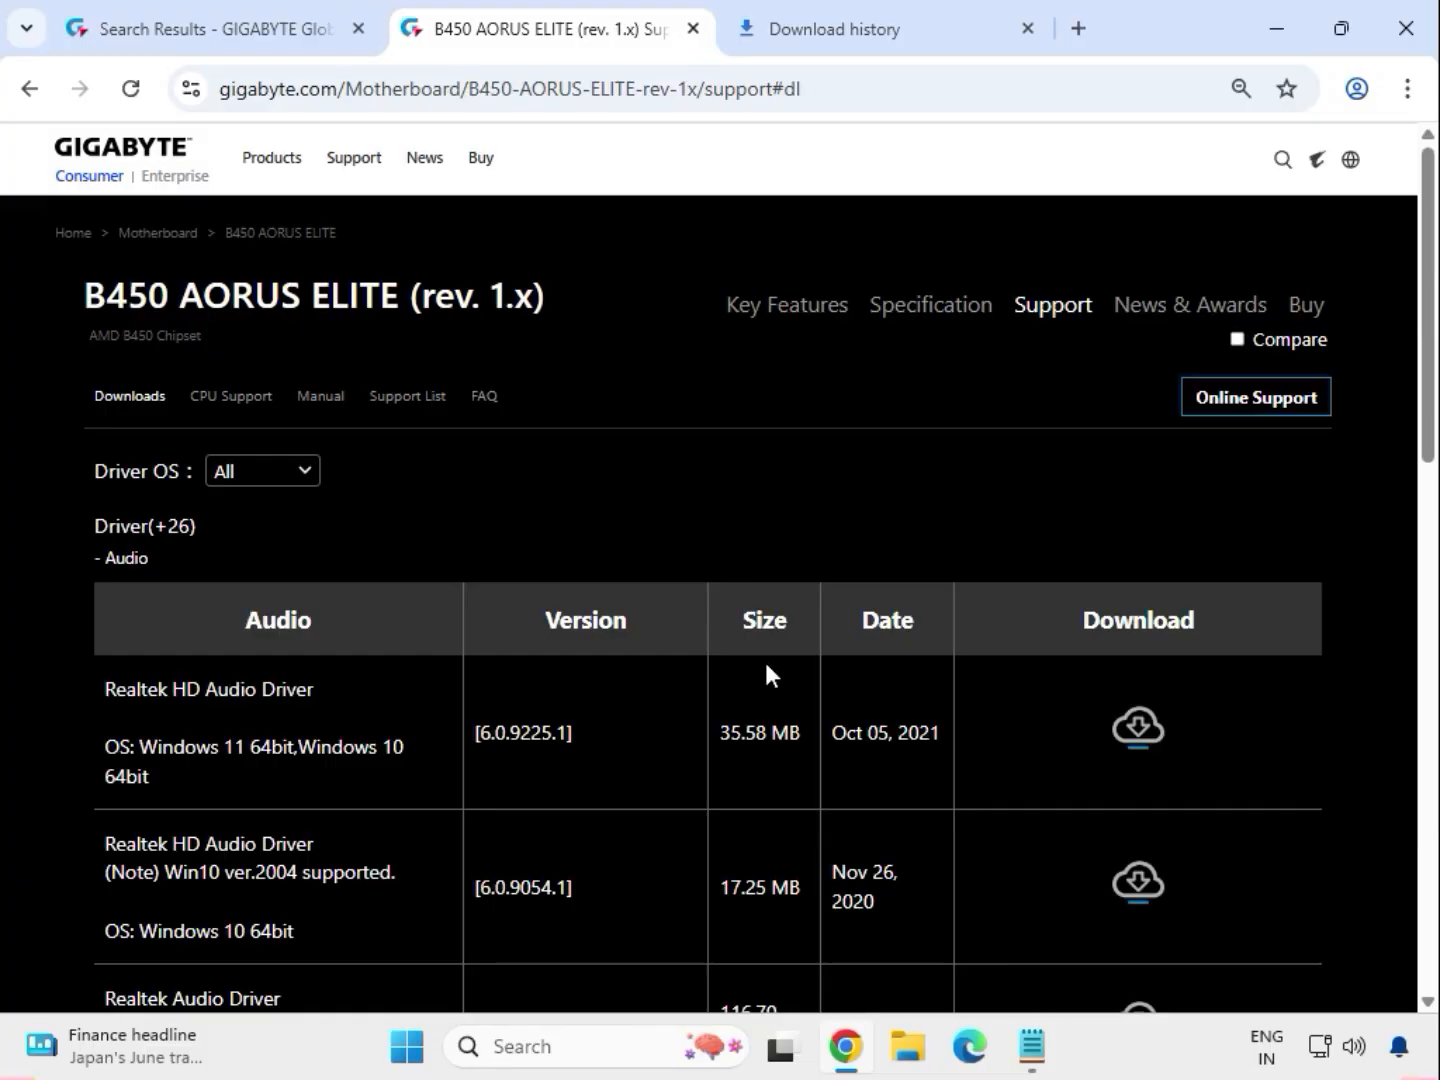
click(309, 475)
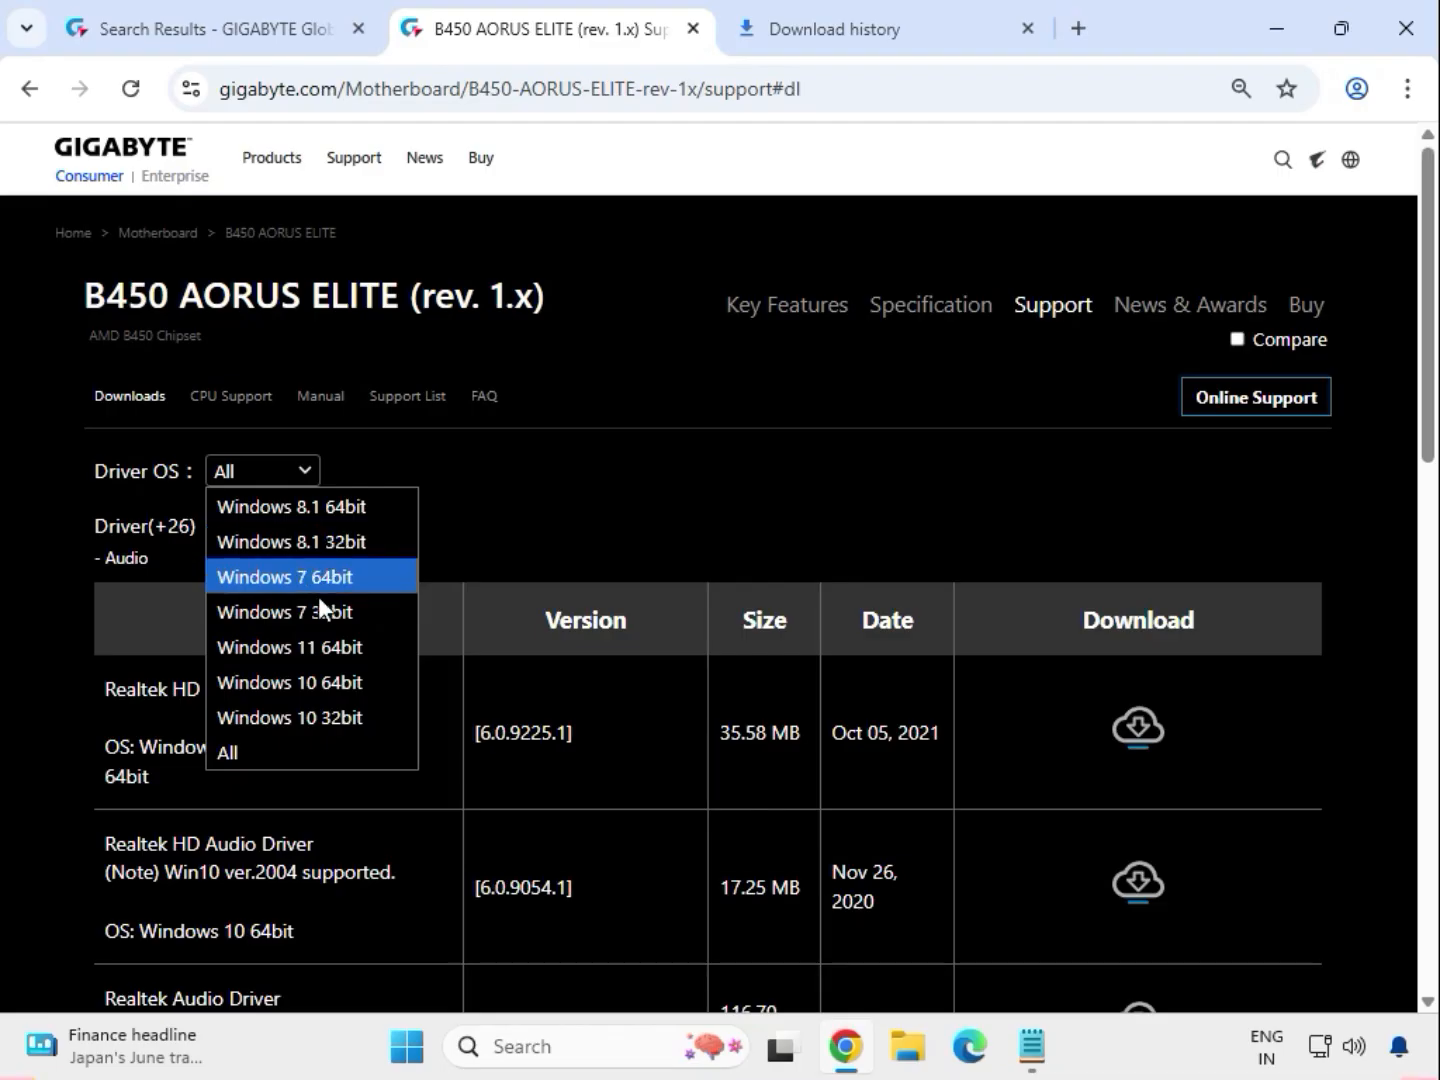
click(319, 644)
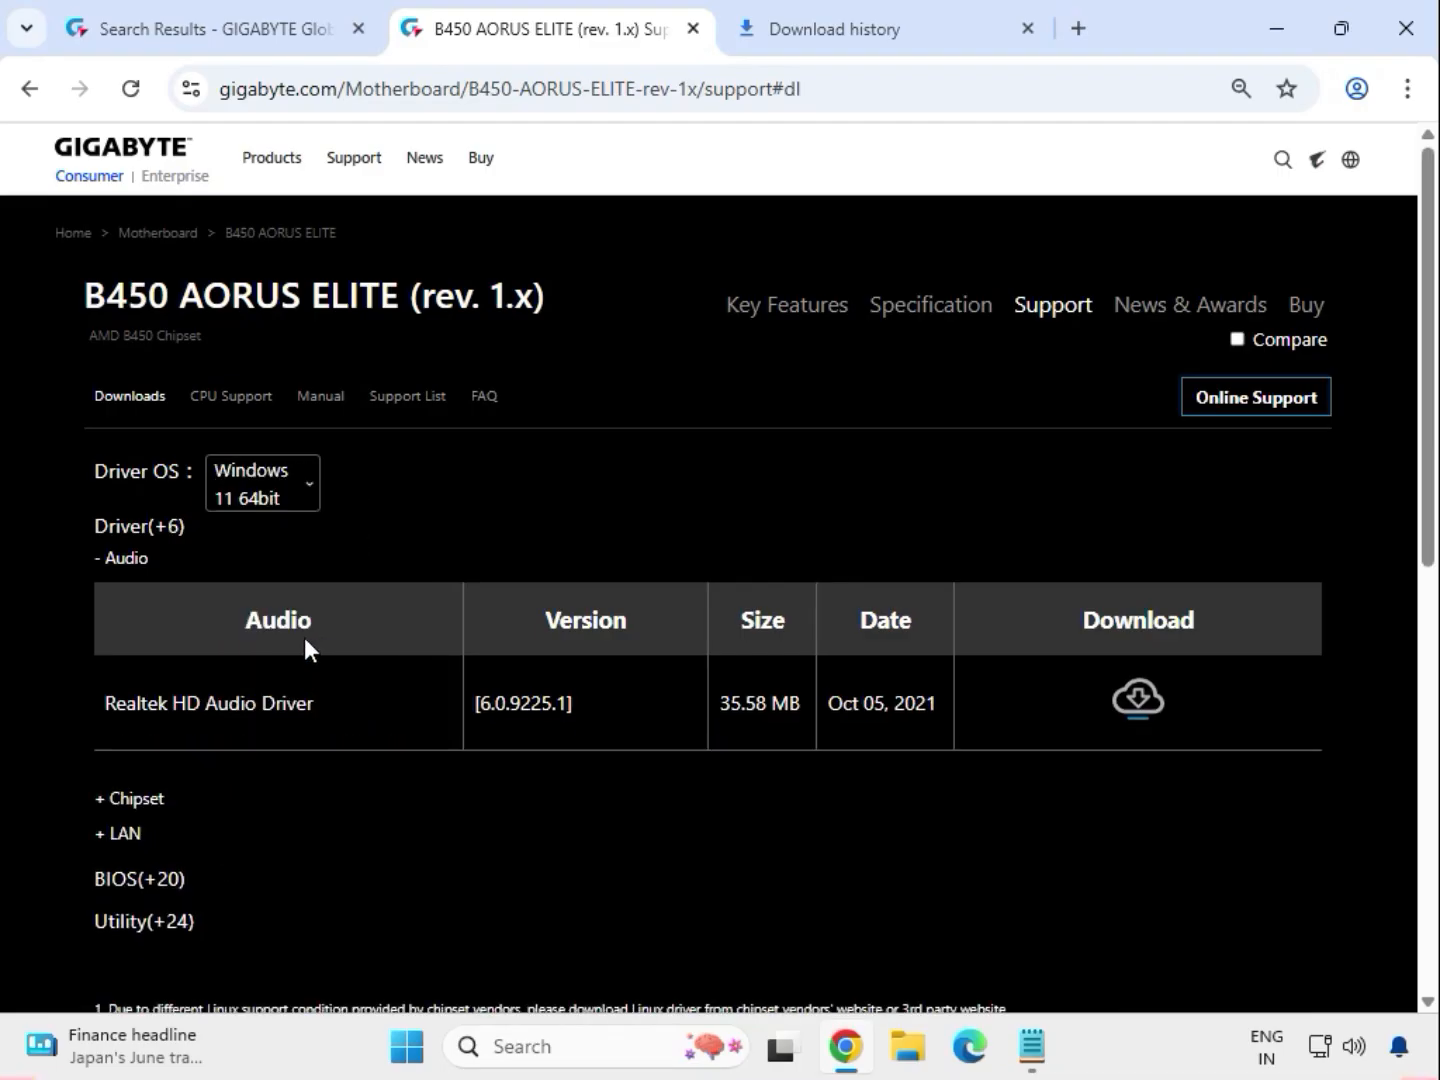
Download the Realtek HD Audio Driver and check its progress in the download history.
mouse_move(132, 561)
mouse_down()
mouse_move(112, 564)
mouse_move(153, 562)
mouse_up()
click(103, 560)
drag(168, 703, 355, 700)
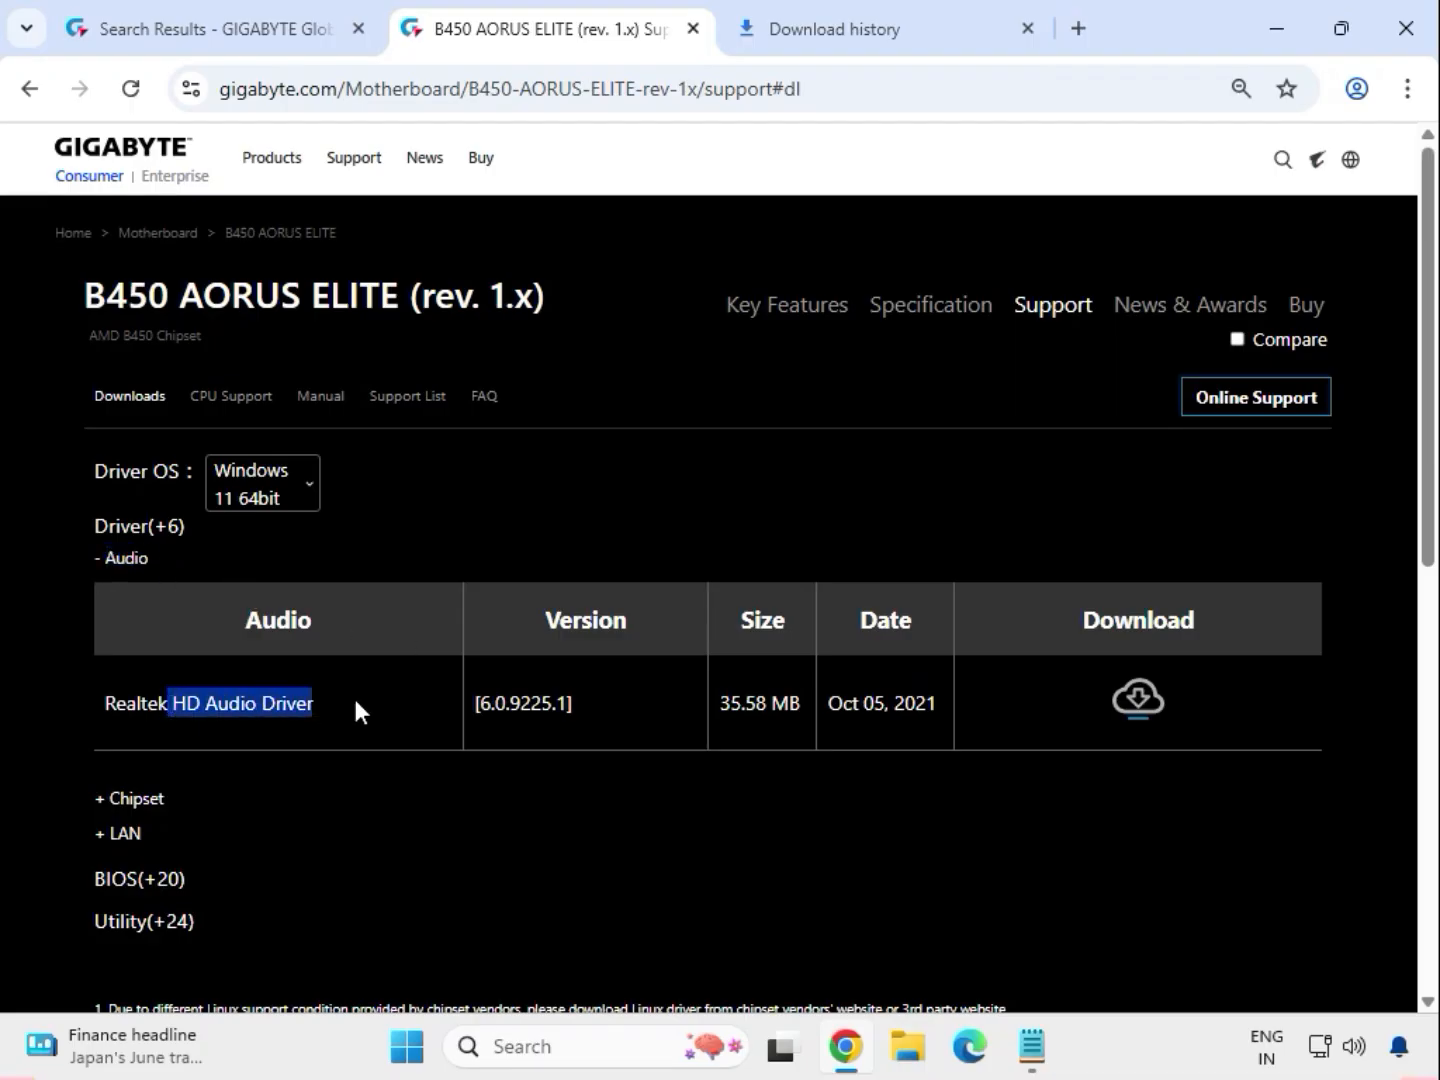
click(1148, 696)
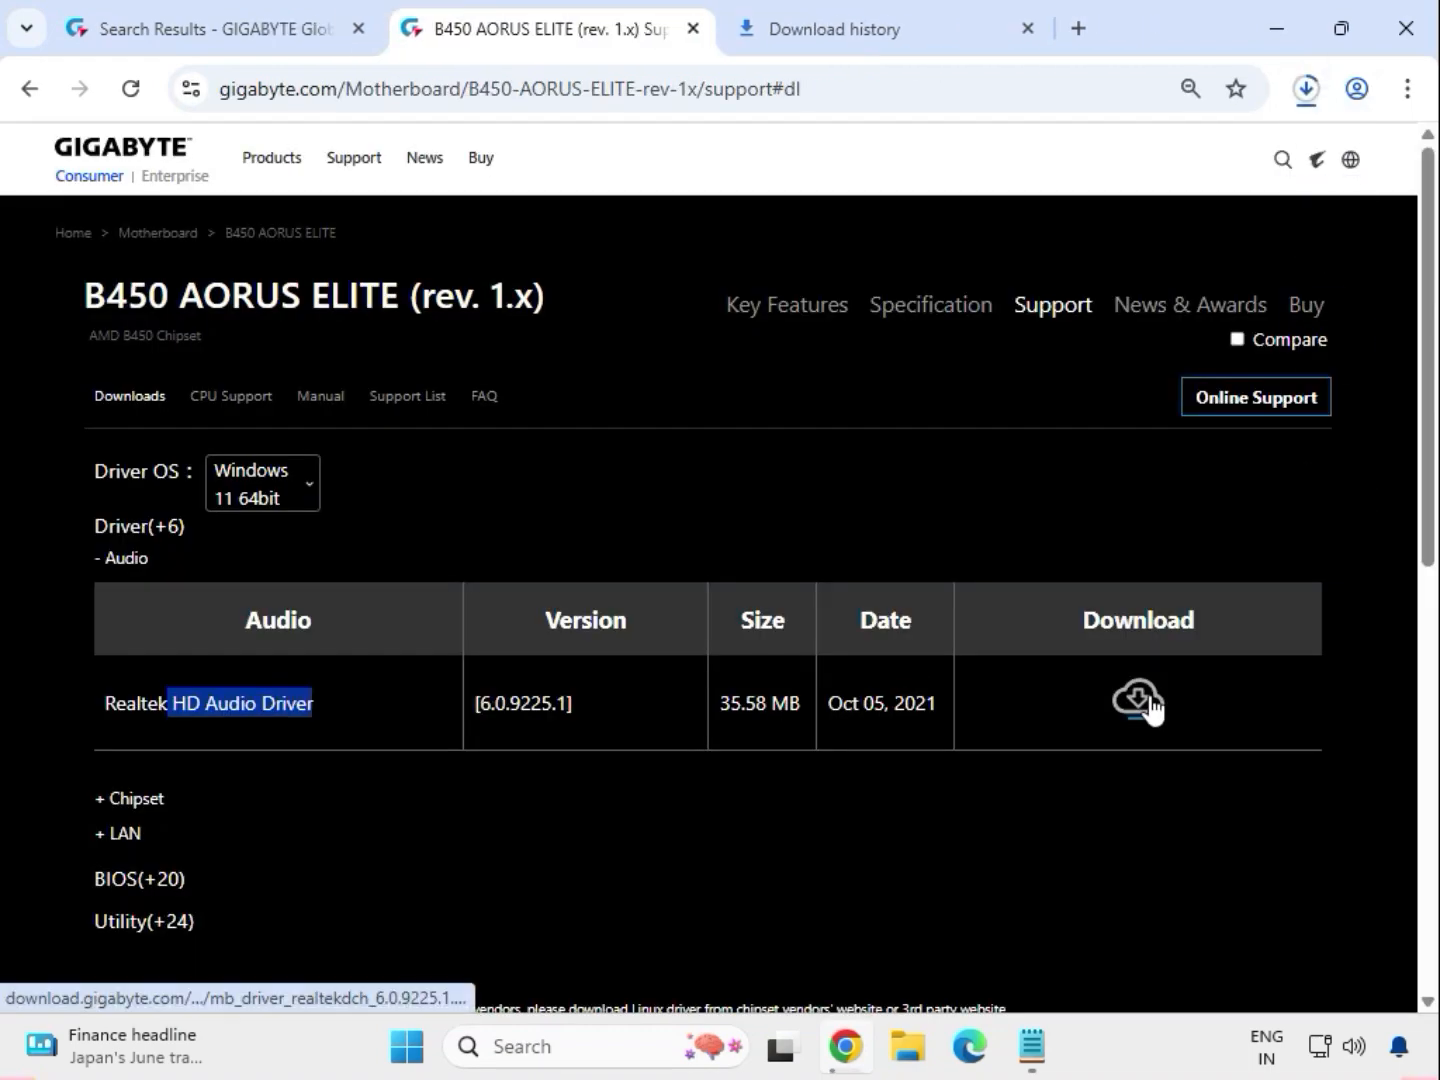
click(1304, 98)
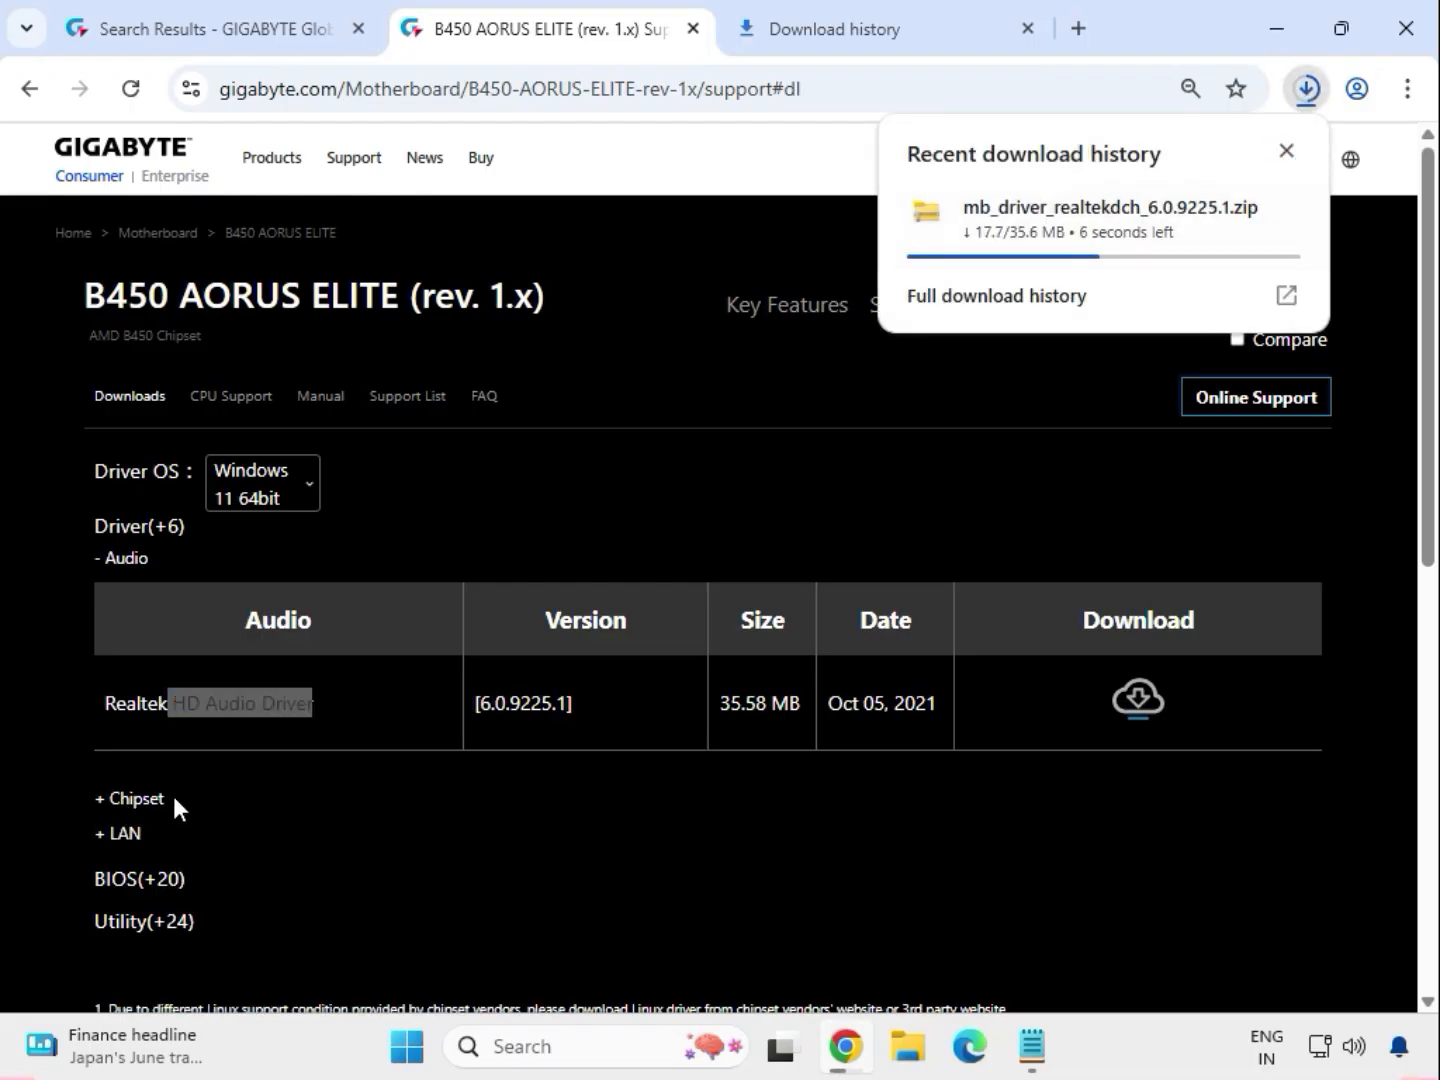
Expand the Chipset drivers and download the AMD Chipset Driver version 5.11.02.217.
click(121, 803)
double_click(121, 800)
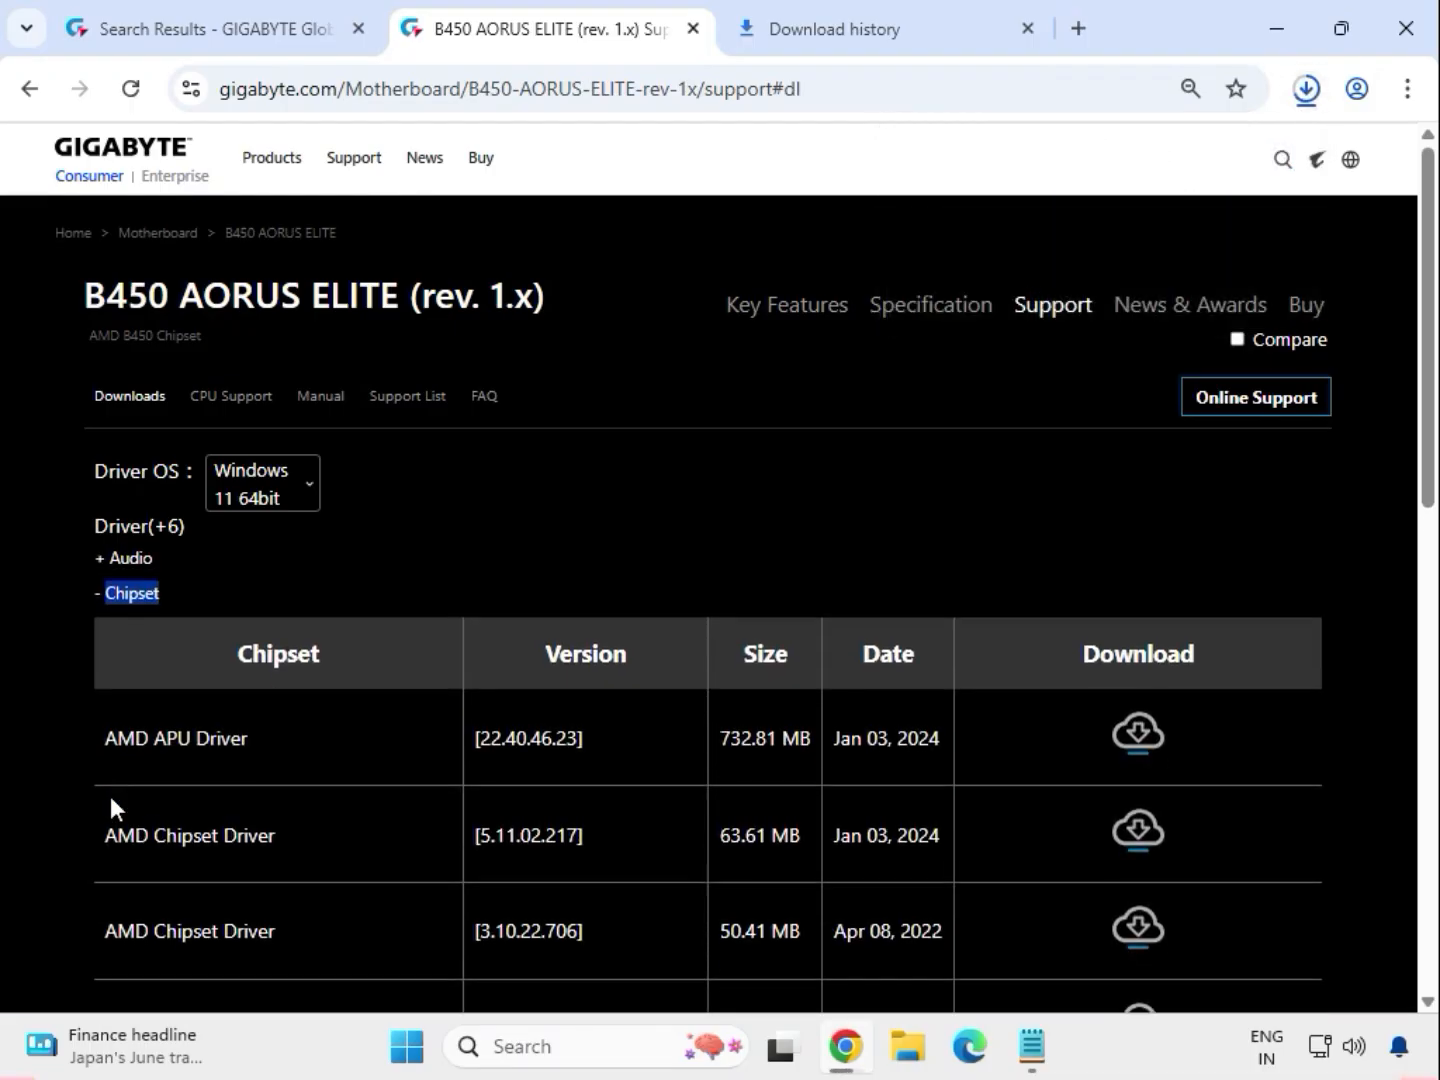
drag(108, 828, 952, 839)
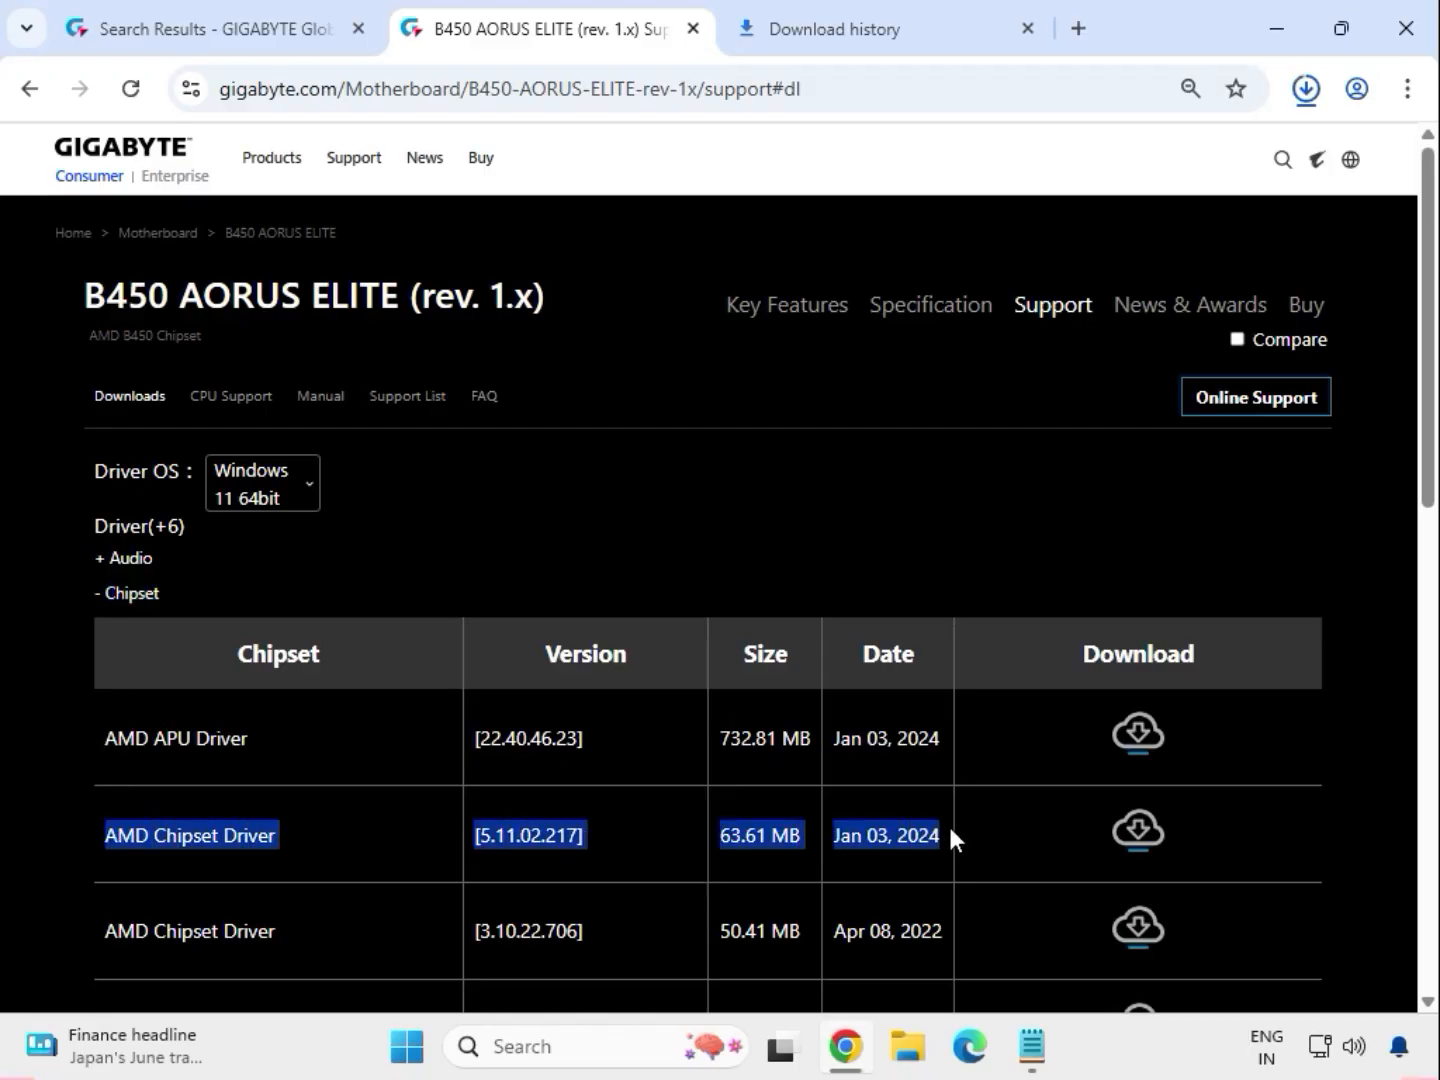
click(1126, 826)
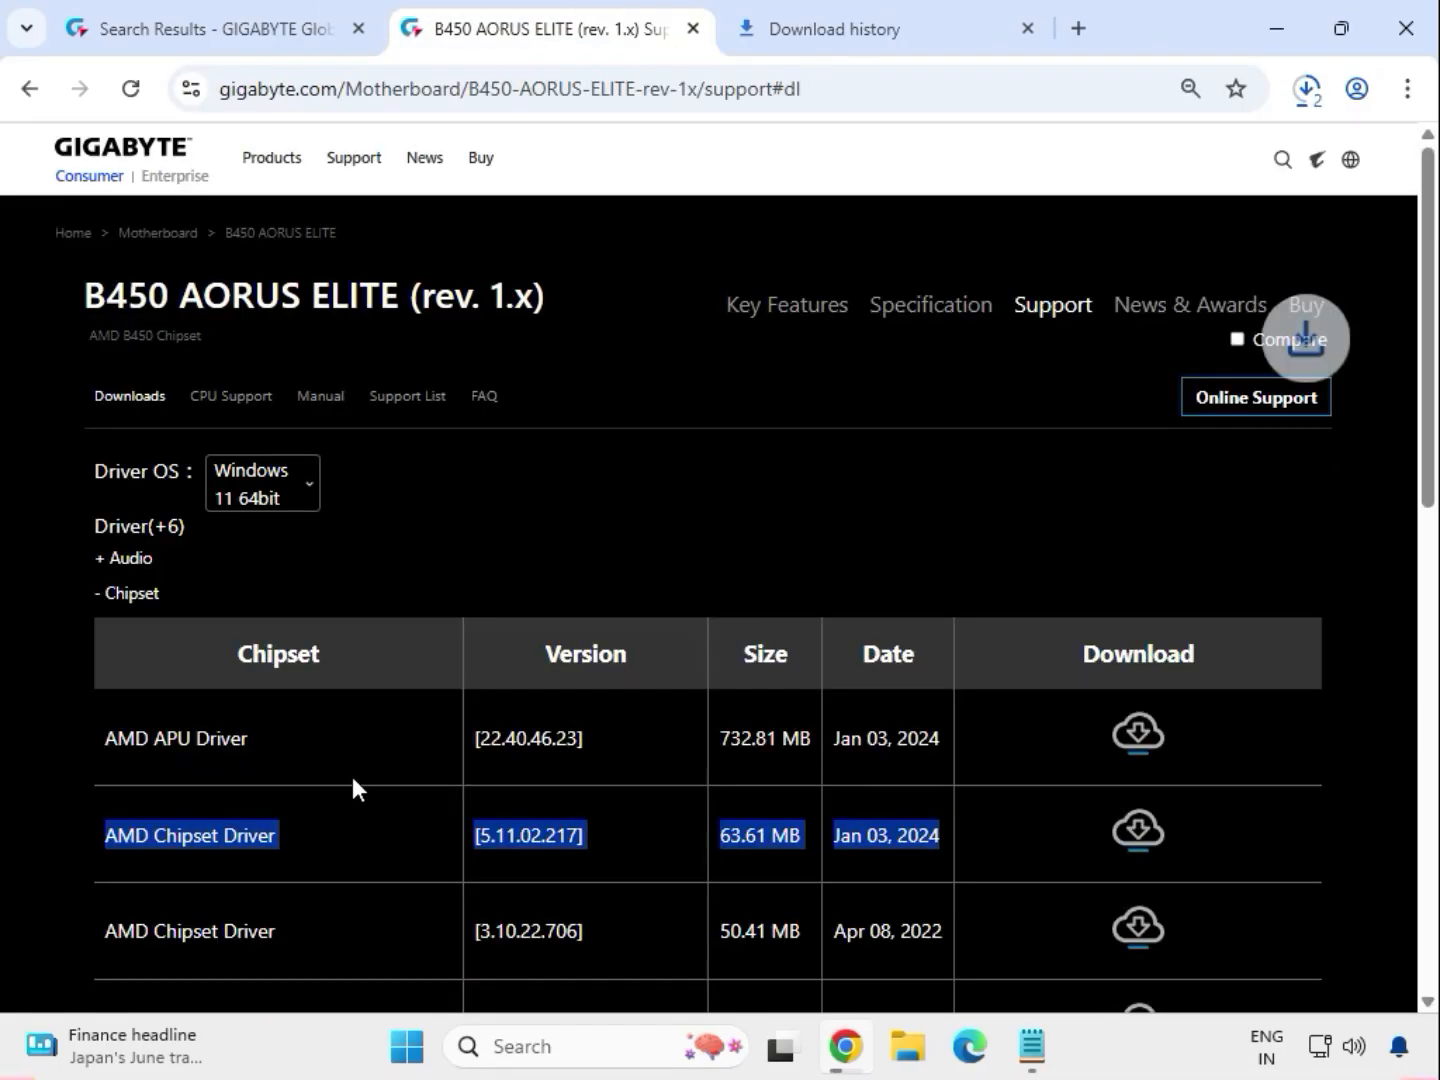
Expand the LAN drivers and download the Realtek LAN Driver.
scroll(355, 788, down, 4)
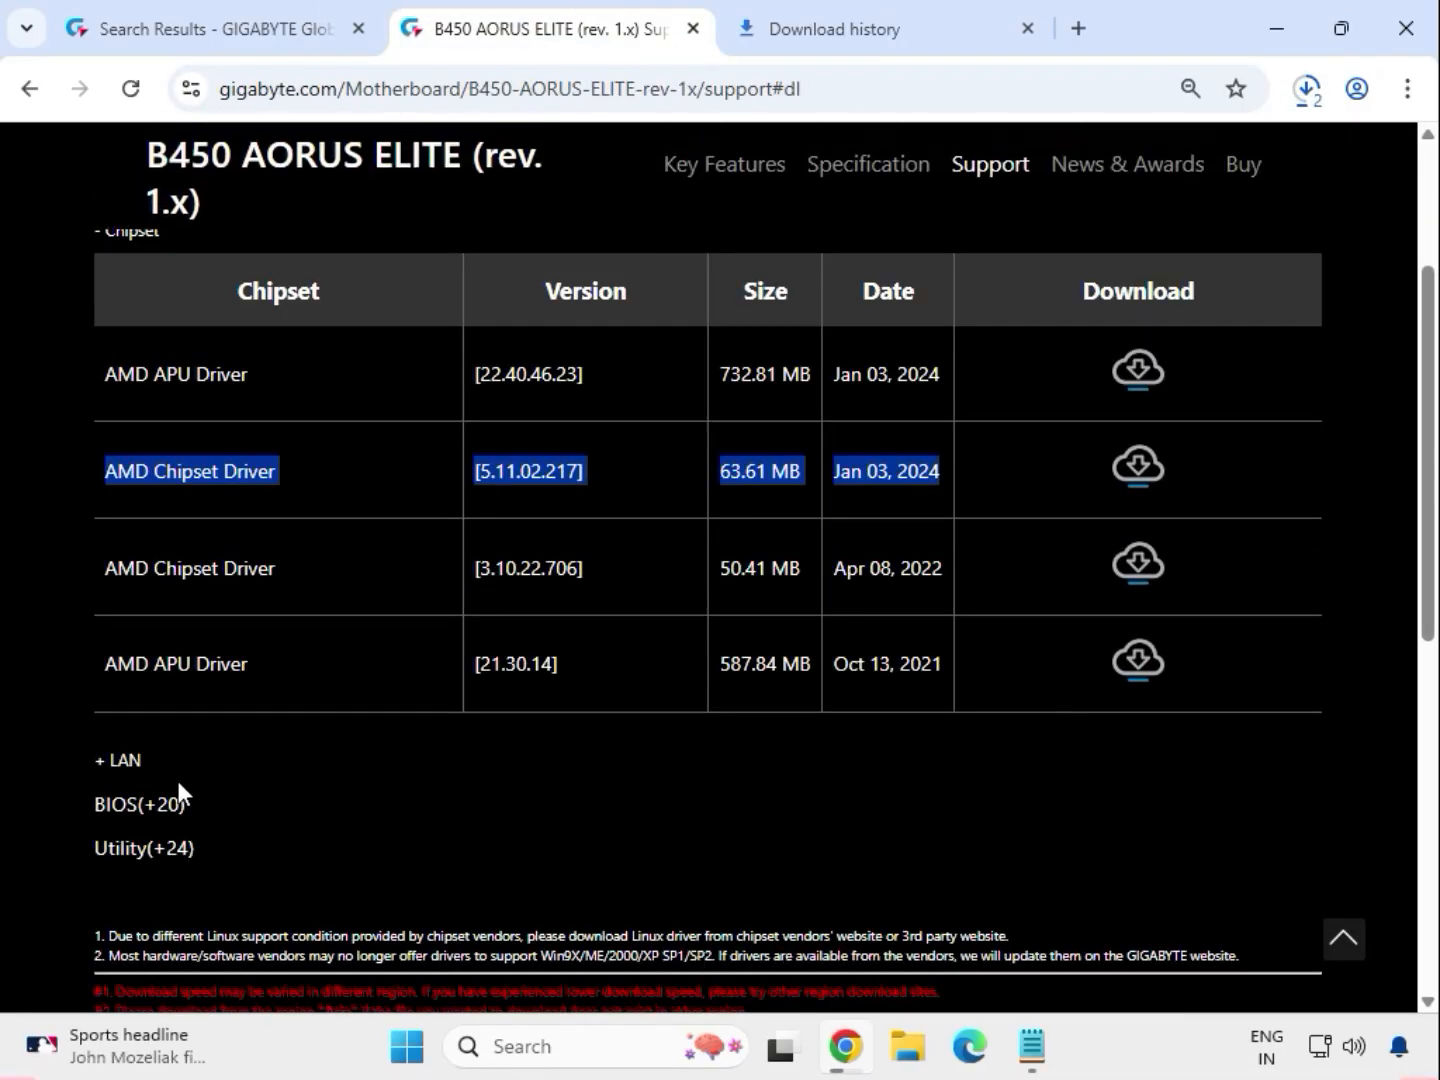
drag(142, 761, 1178, 779)
scroll(147, 737, up, 3)
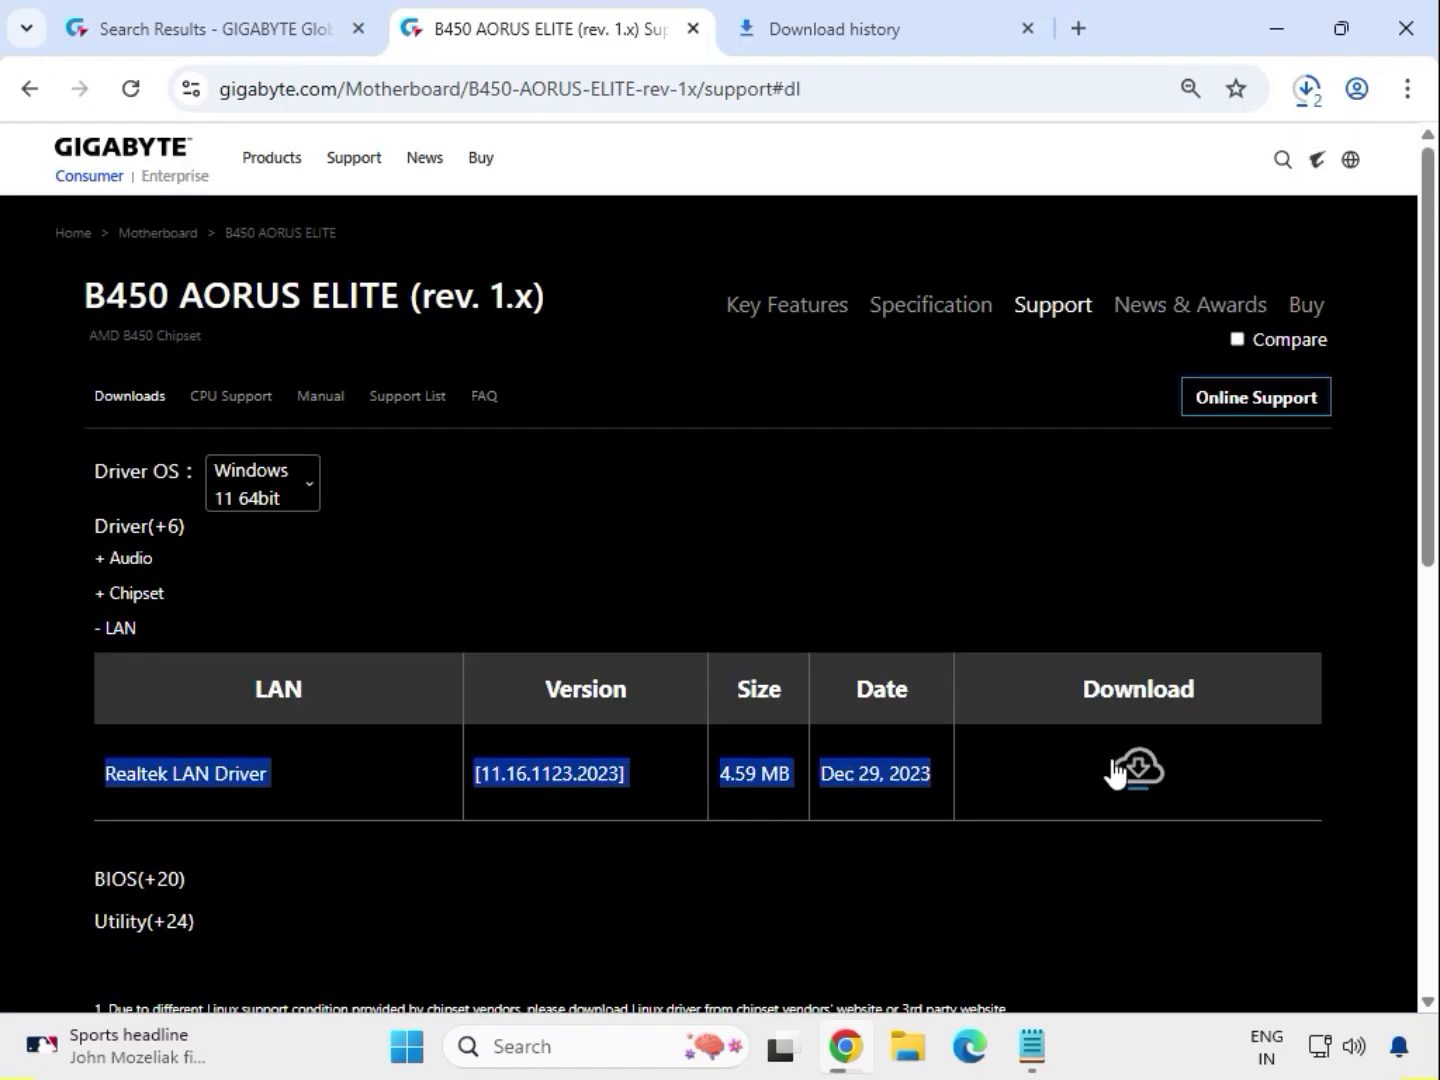
click(1134, 768)
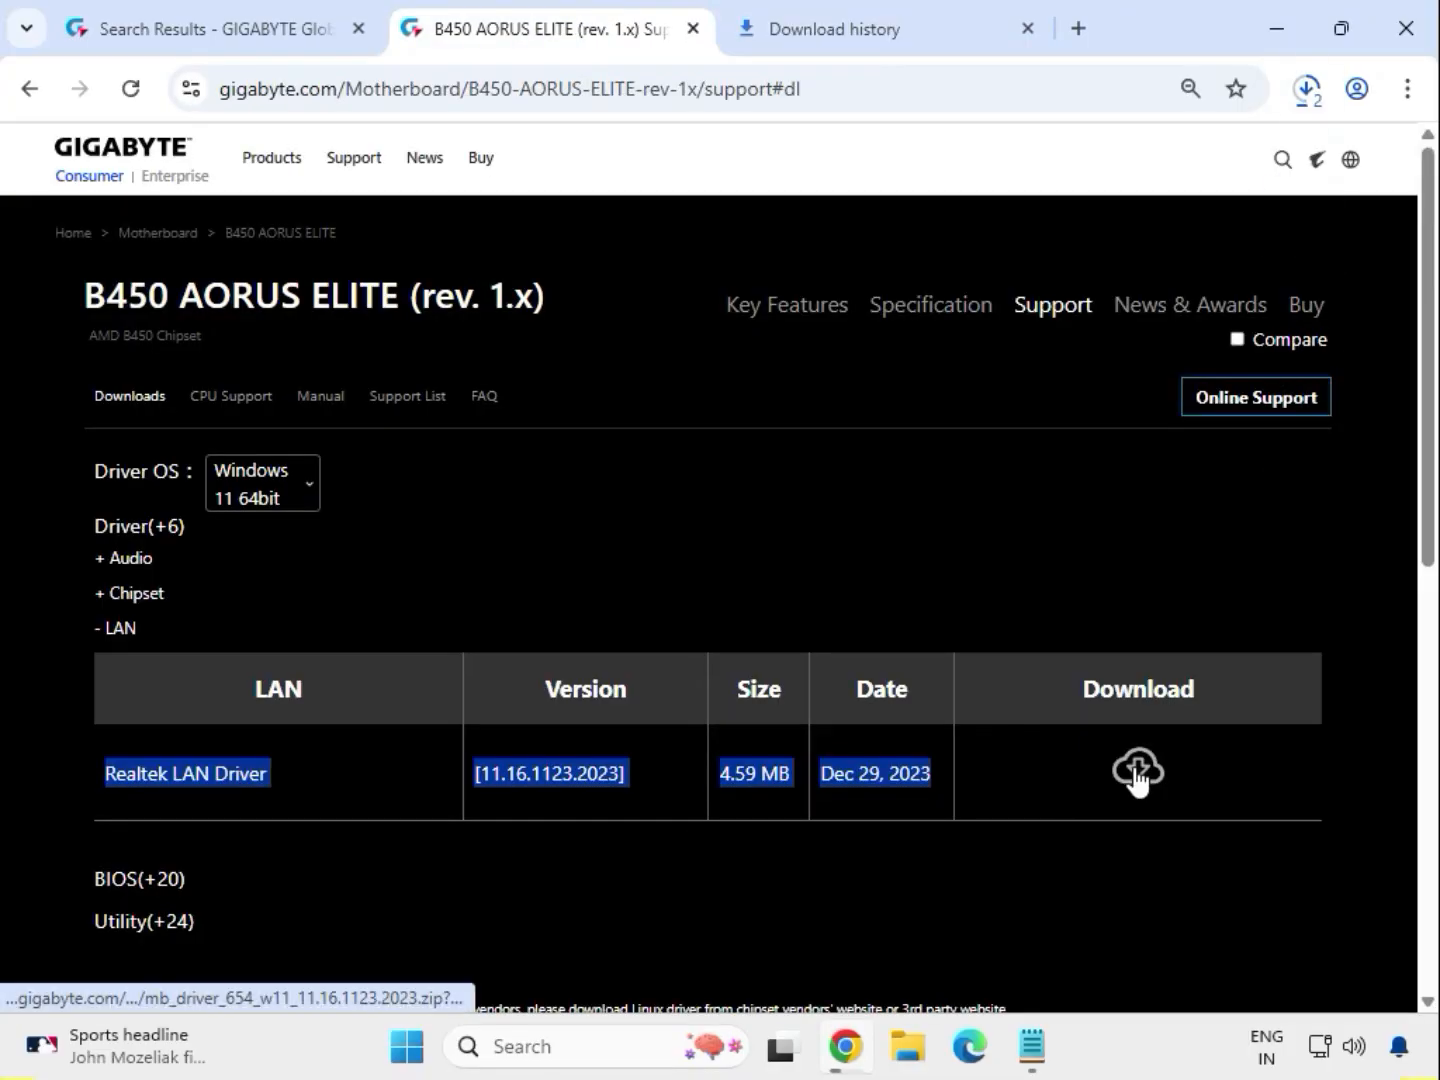
Open the folder containing the downloaded driver files from the download history.
click(1355, 726)
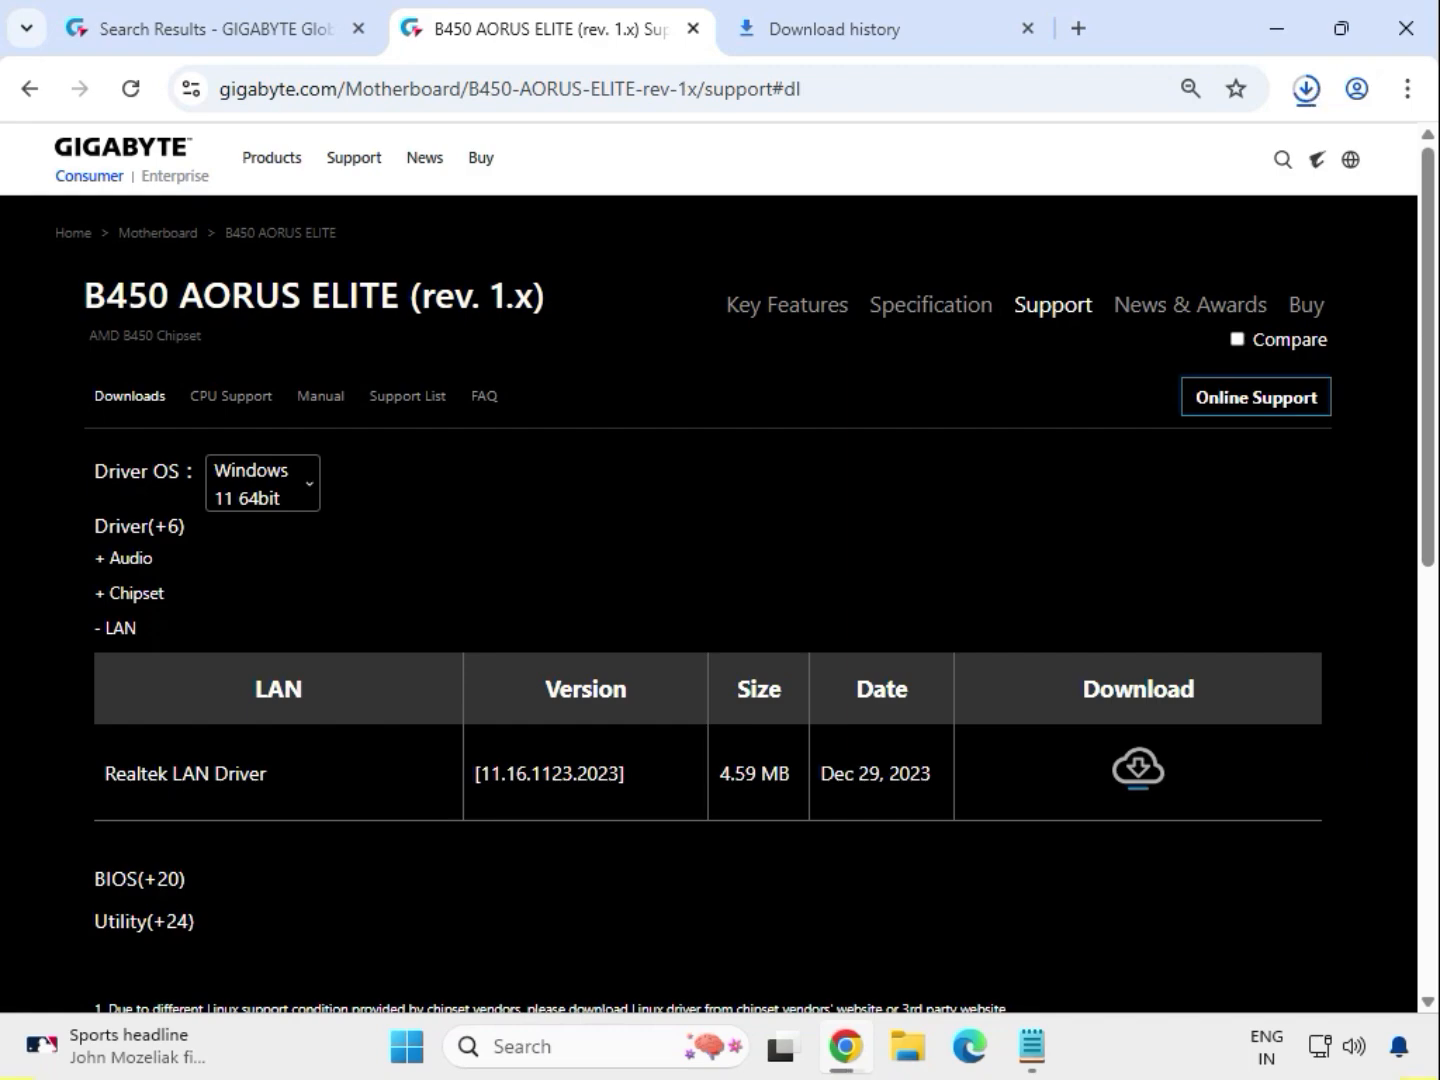
click(1306, 88)
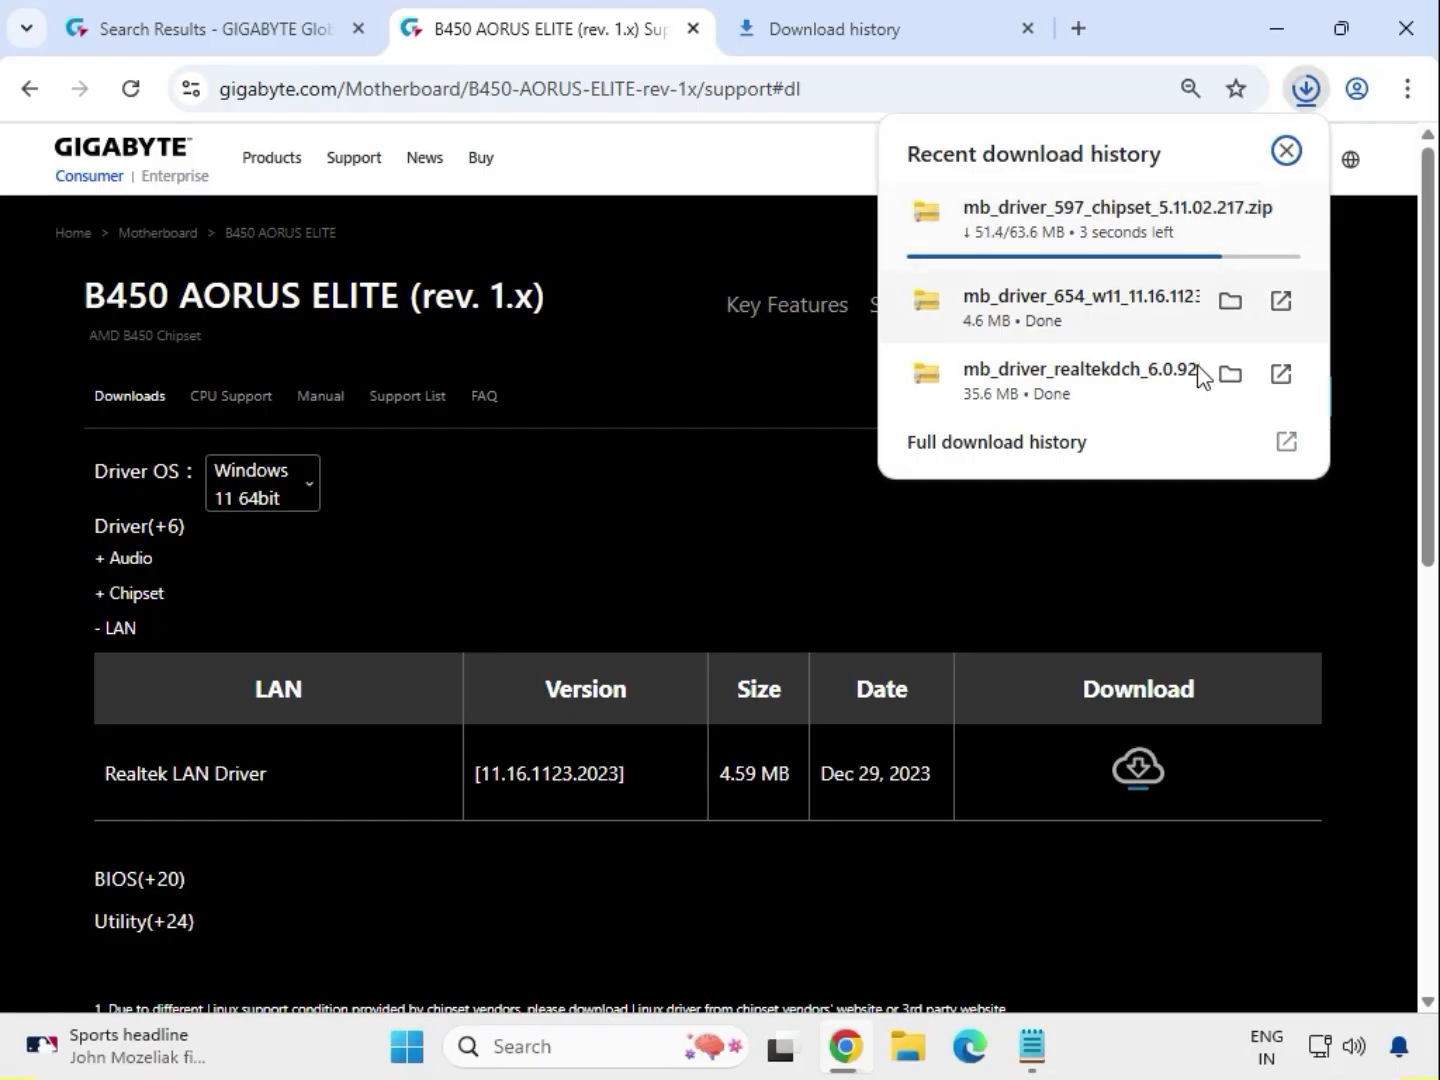
click(1230, 302)
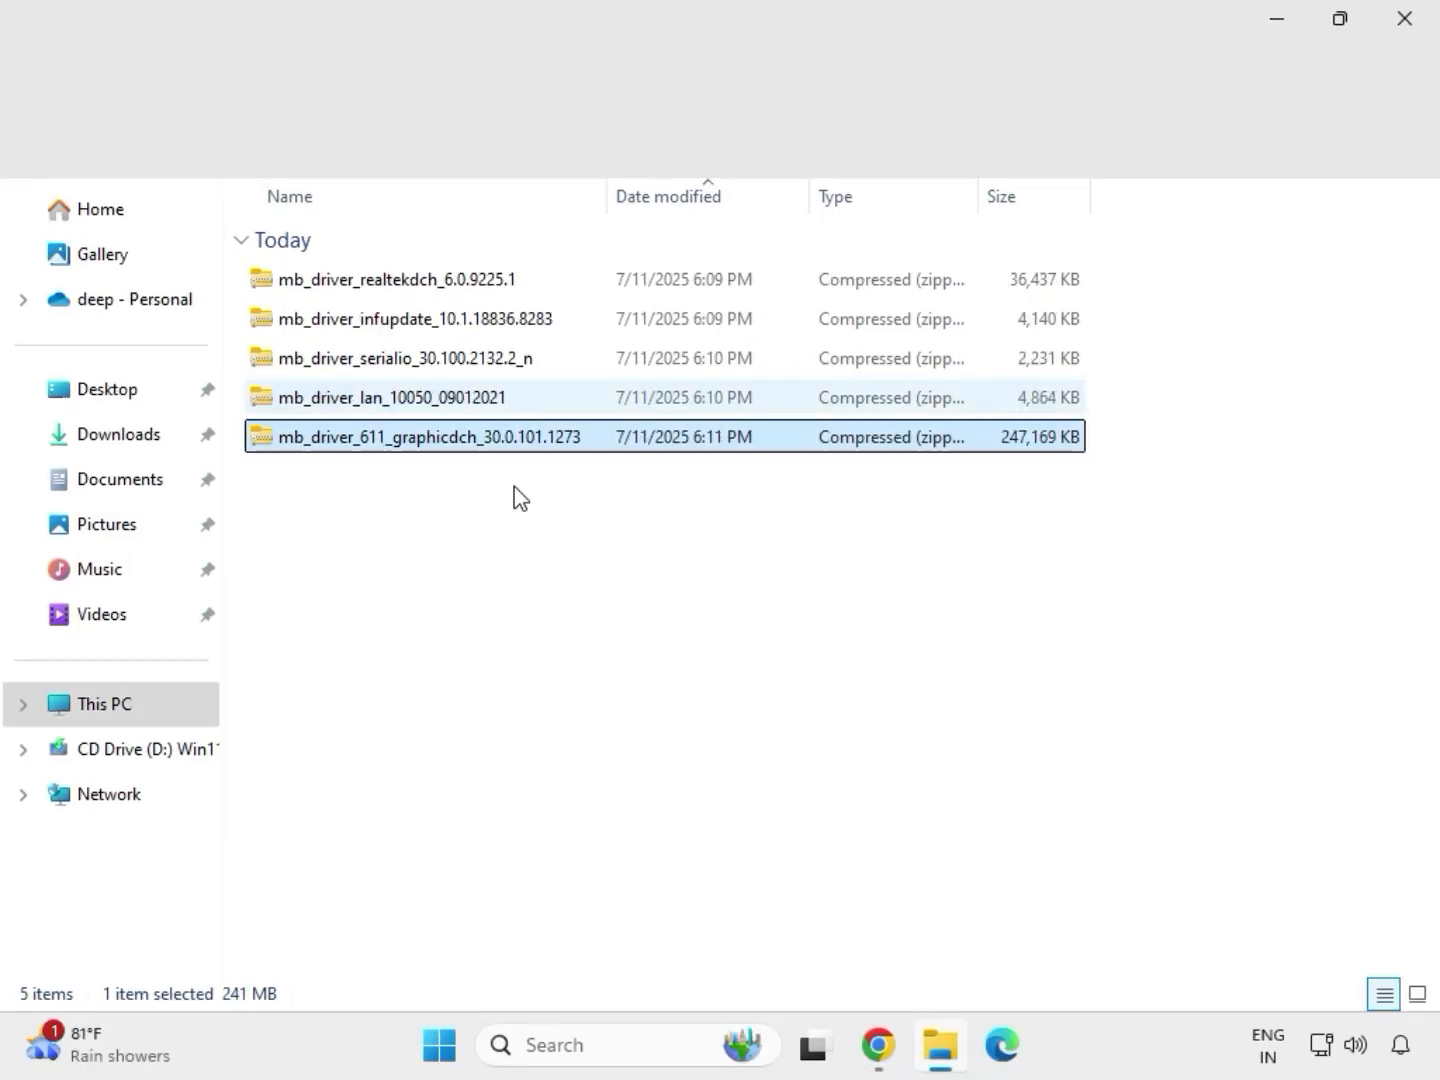
Extract the mb_driver_611_graphicdch_30.0.101.1273 archive into its default folder in Downloads and close the extracted folder.
drag(514, 486, 445, 262)
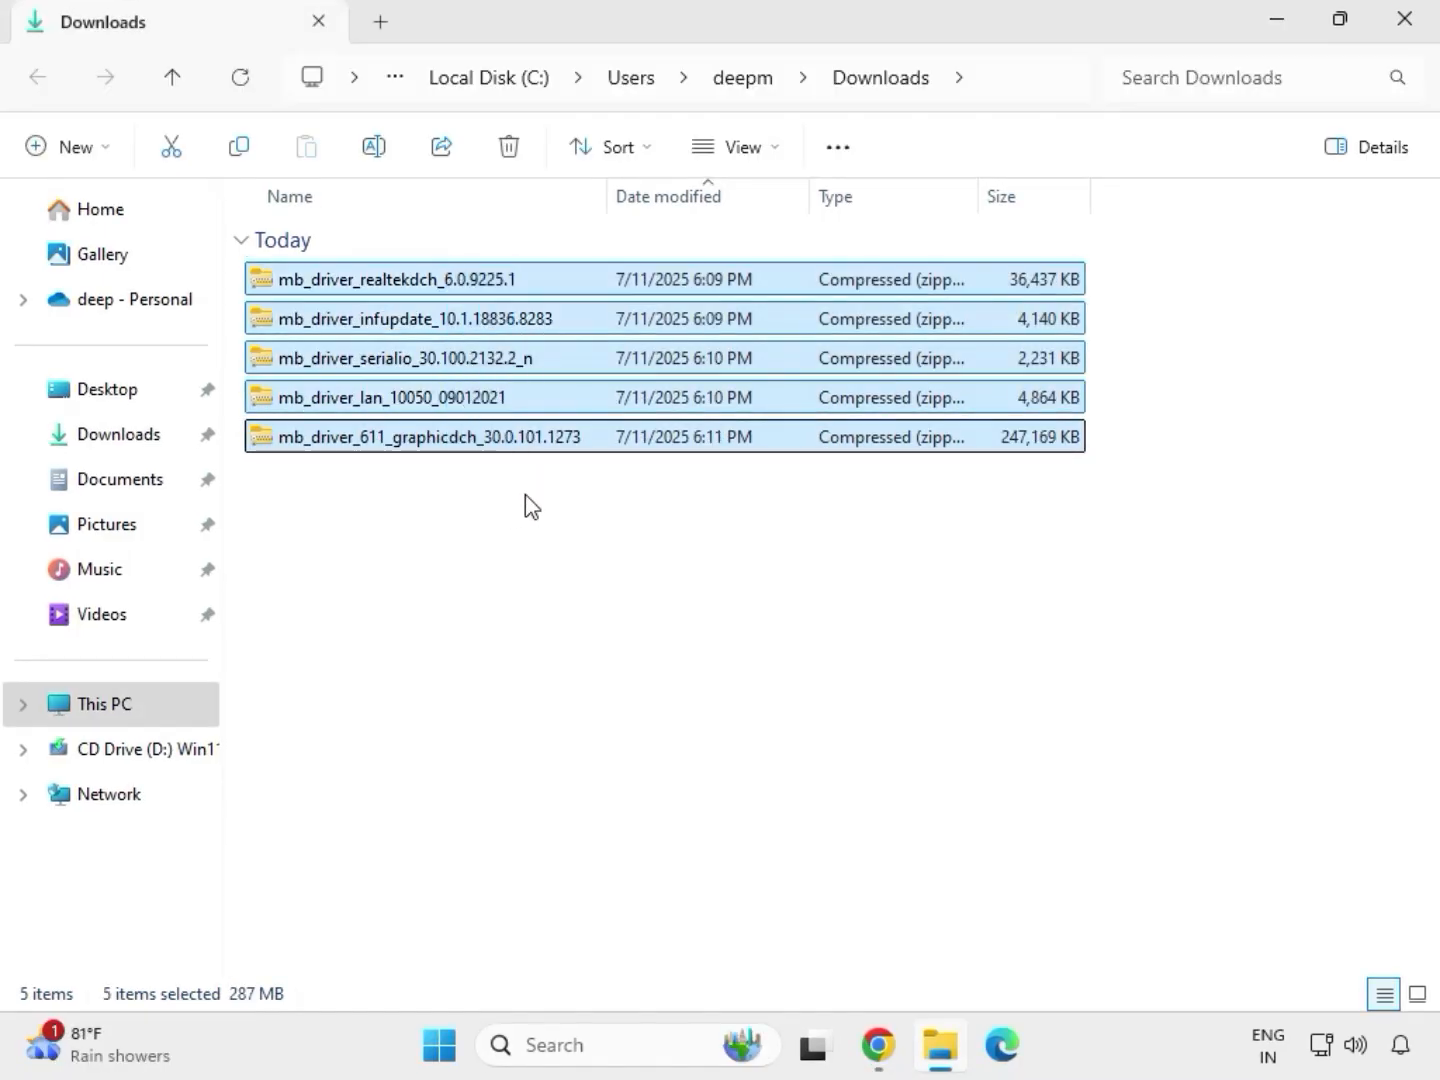
click(503, 440)
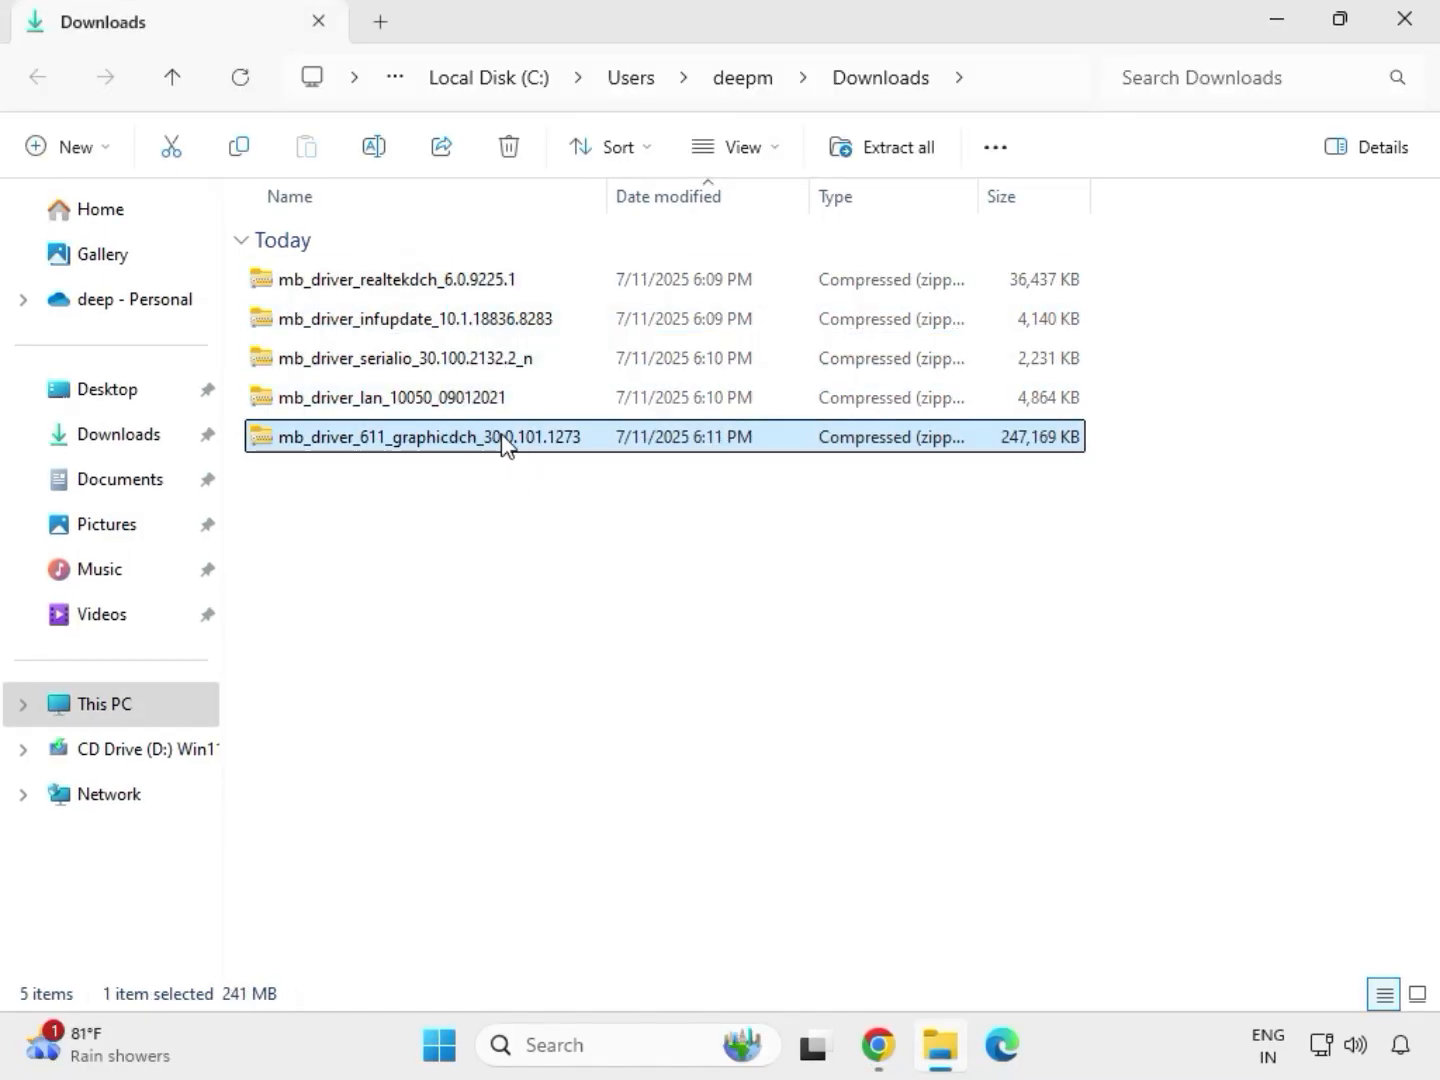
right_click(505, 445)
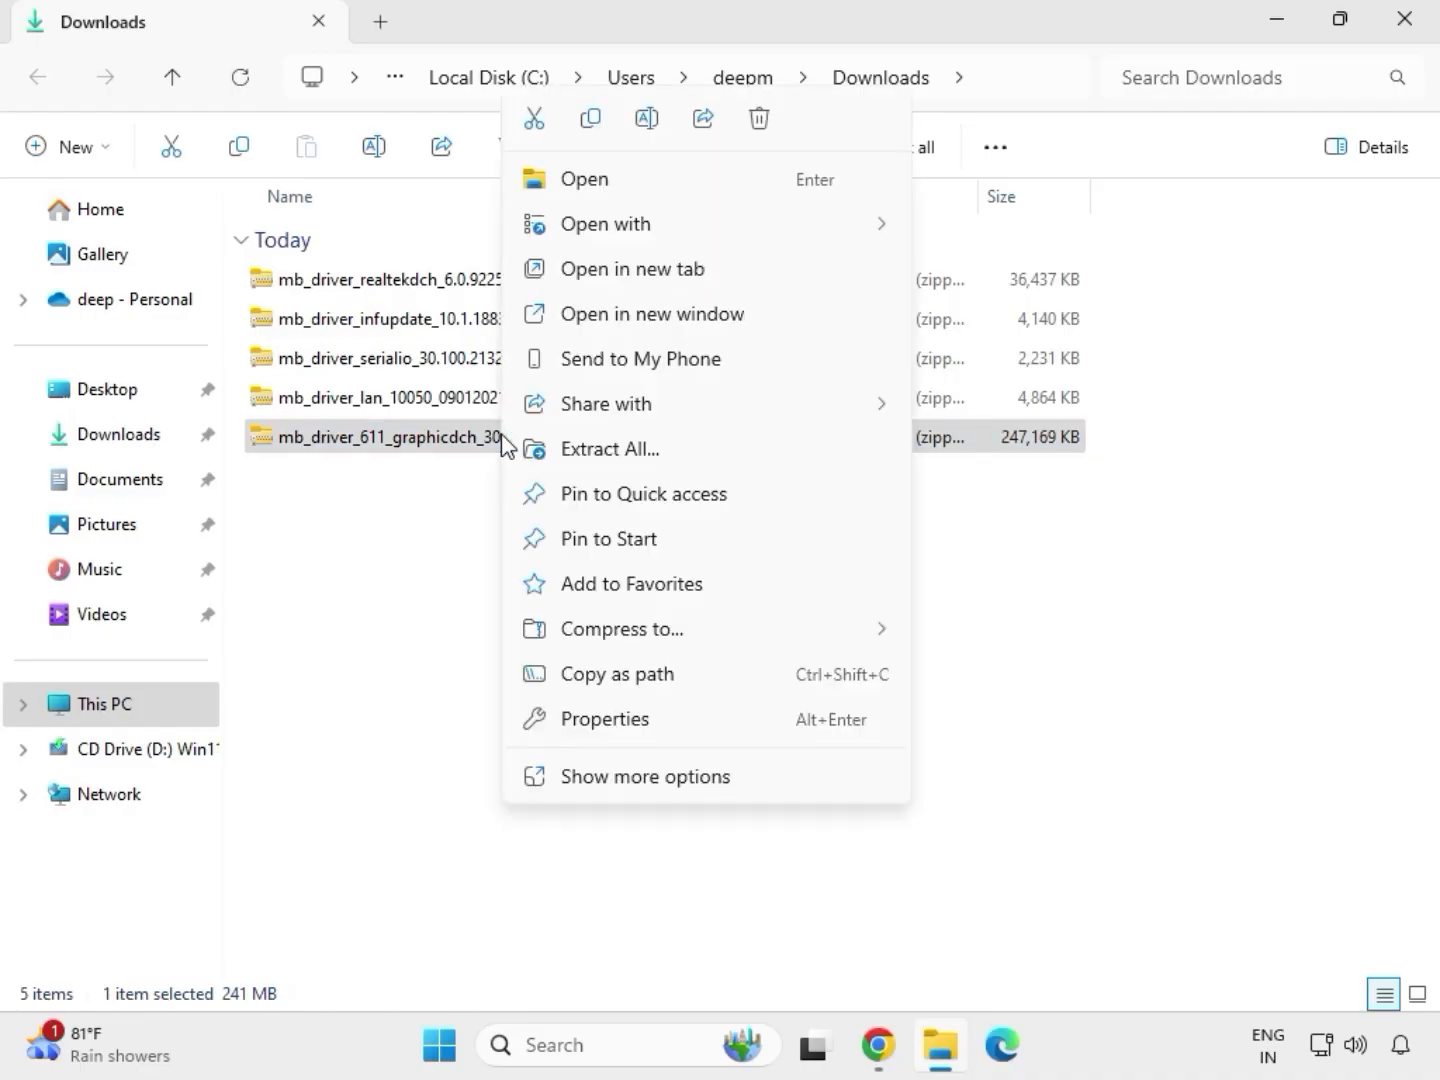
click(649, 779)
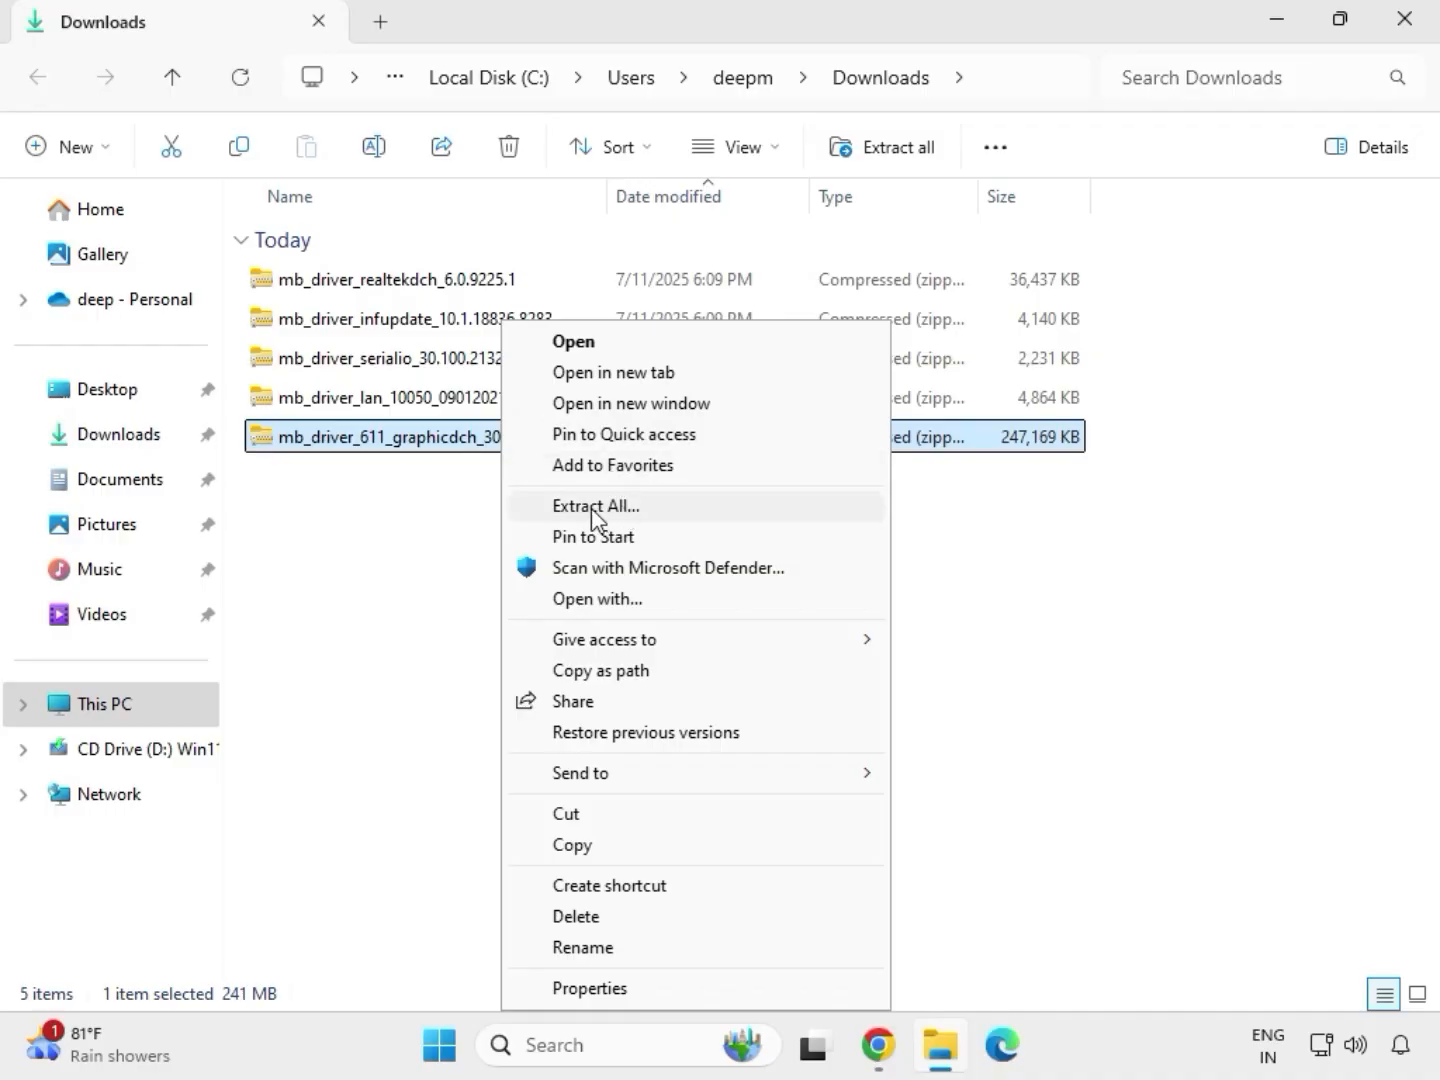
click(607, 509)
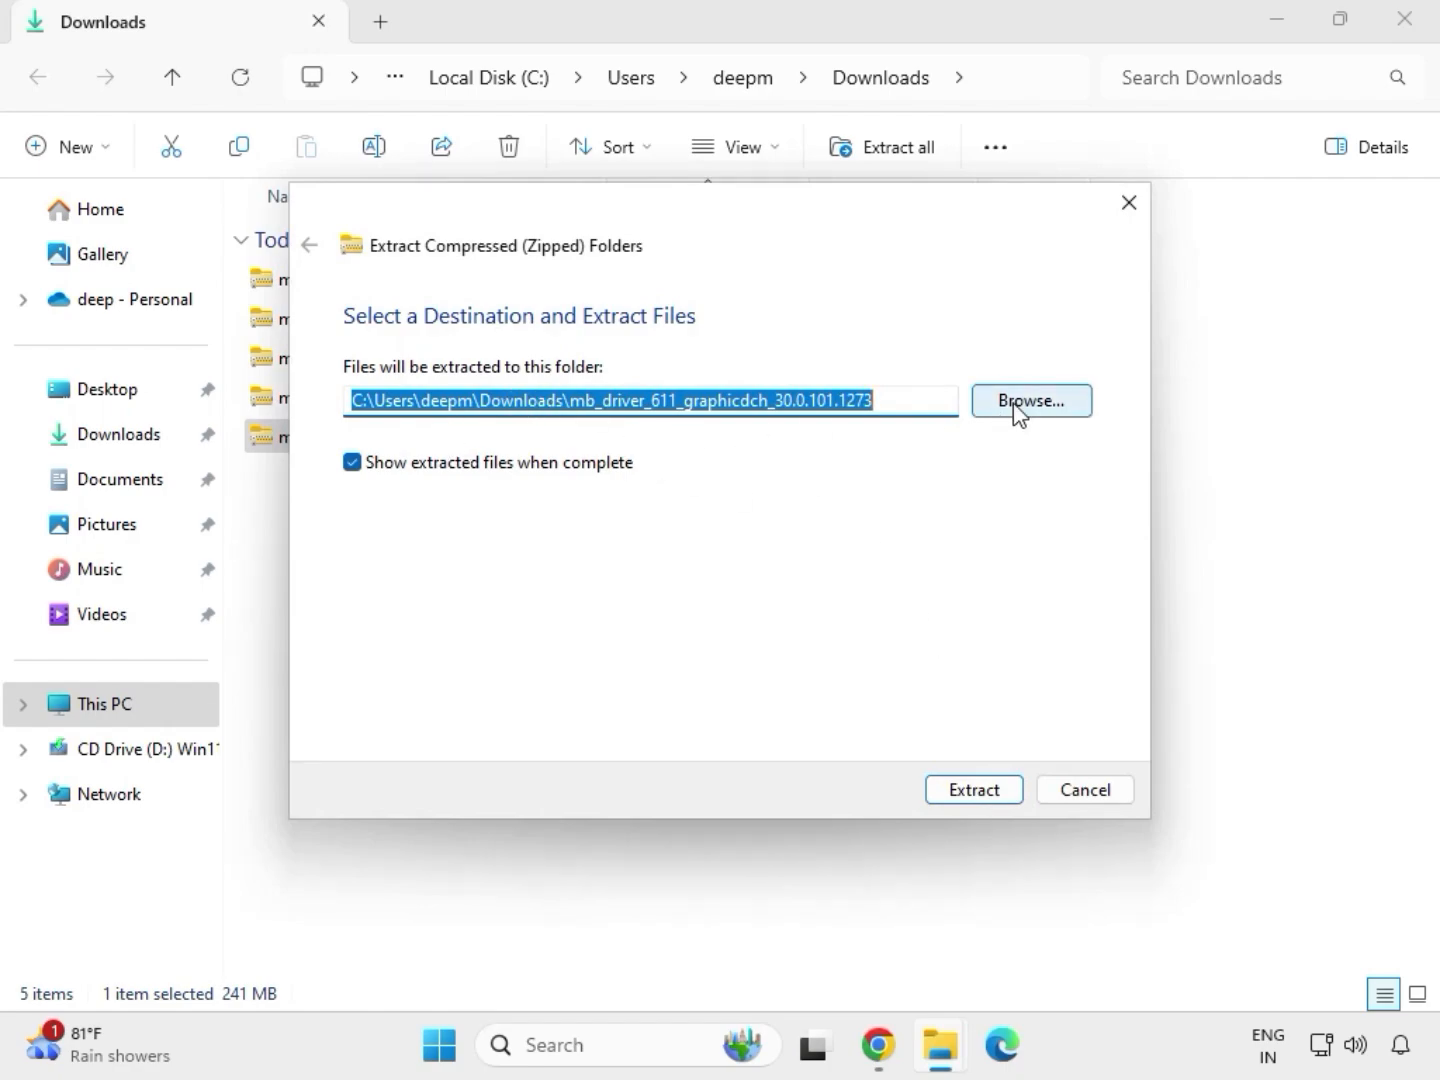
click(980, 796)
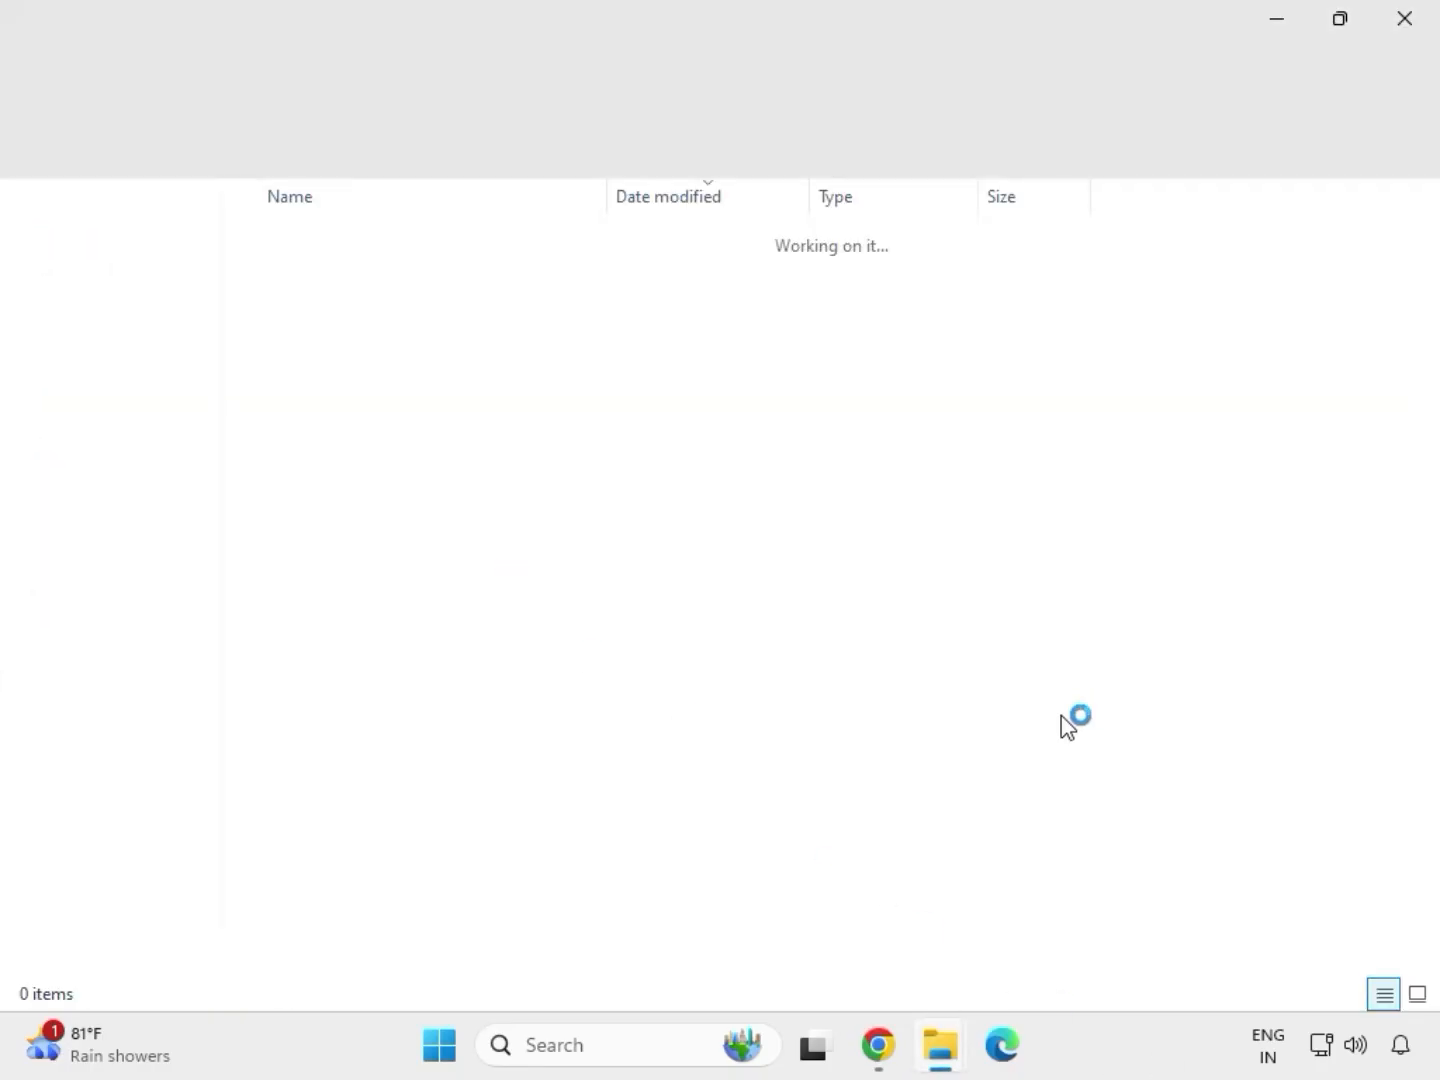
click(1404, 30)
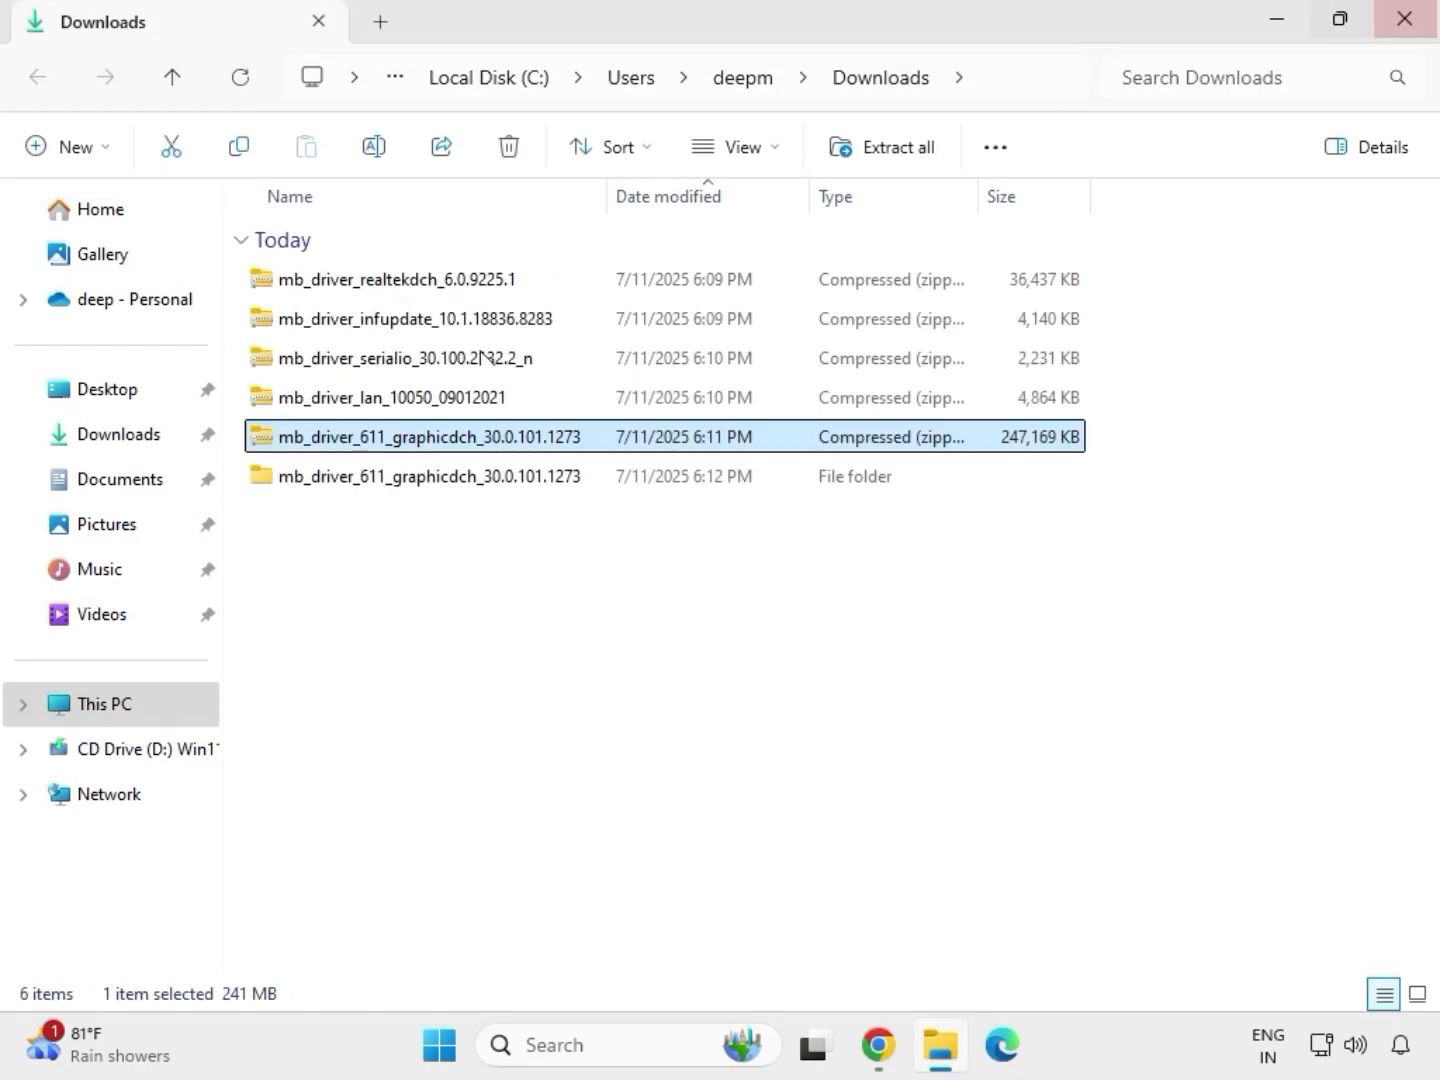
Extract the mb_driver_lan_10050_09012021 archive into its default folder in Downloads and close the extracted folder.
click(362, 405)
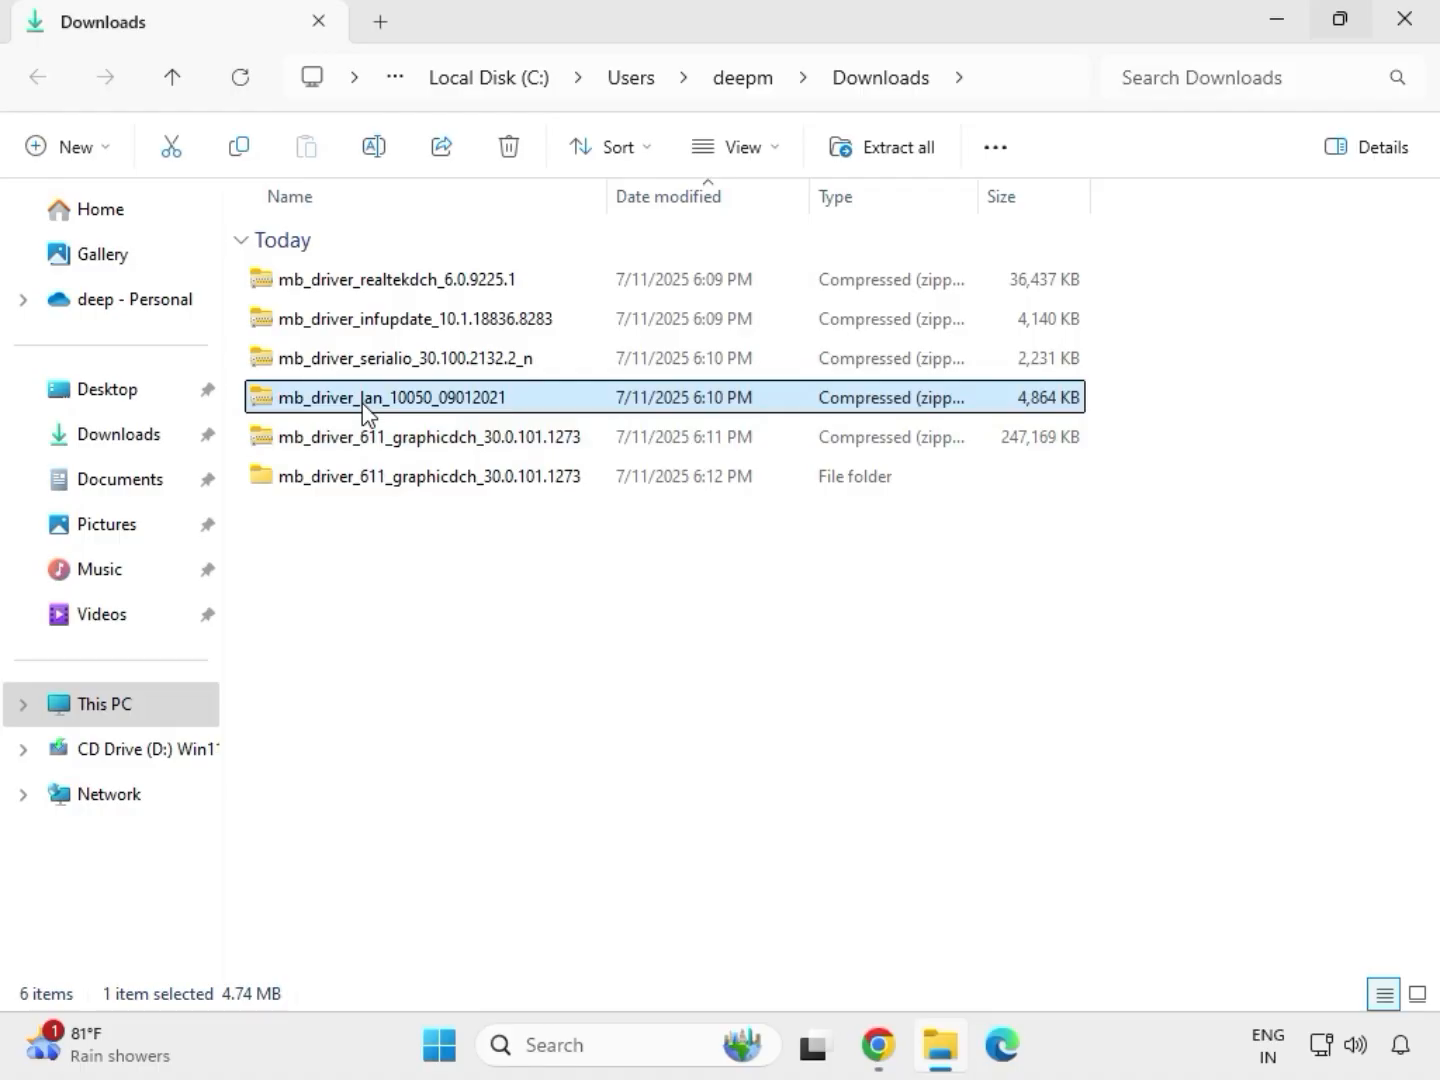
right_click(362, 402)
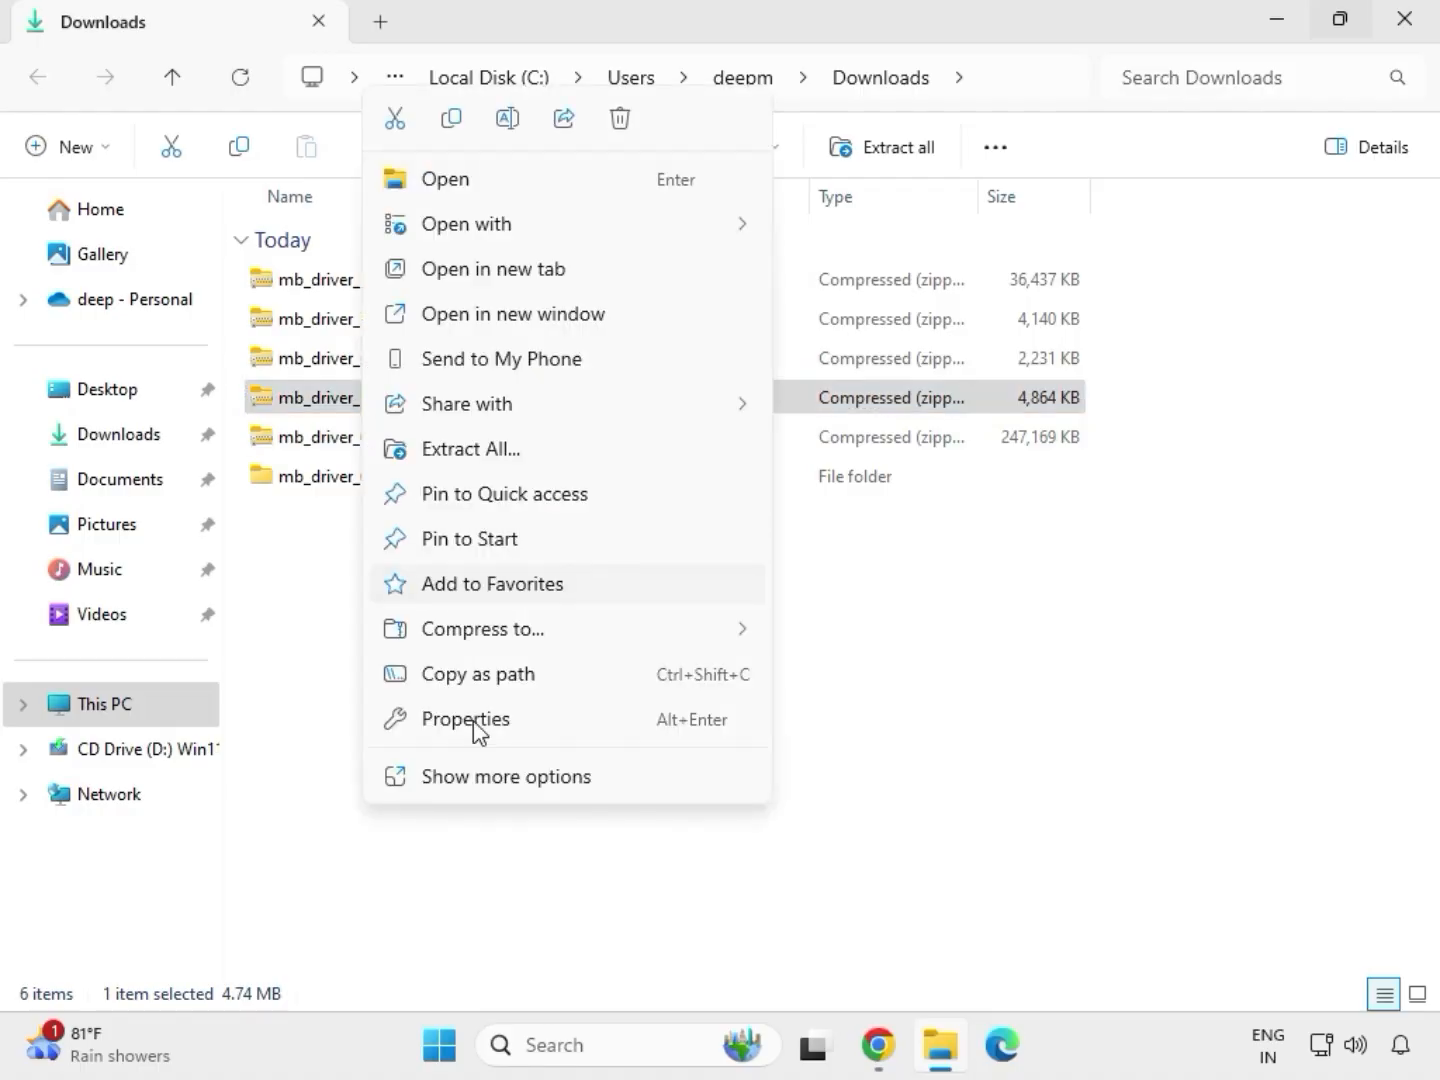
click(480, 777)
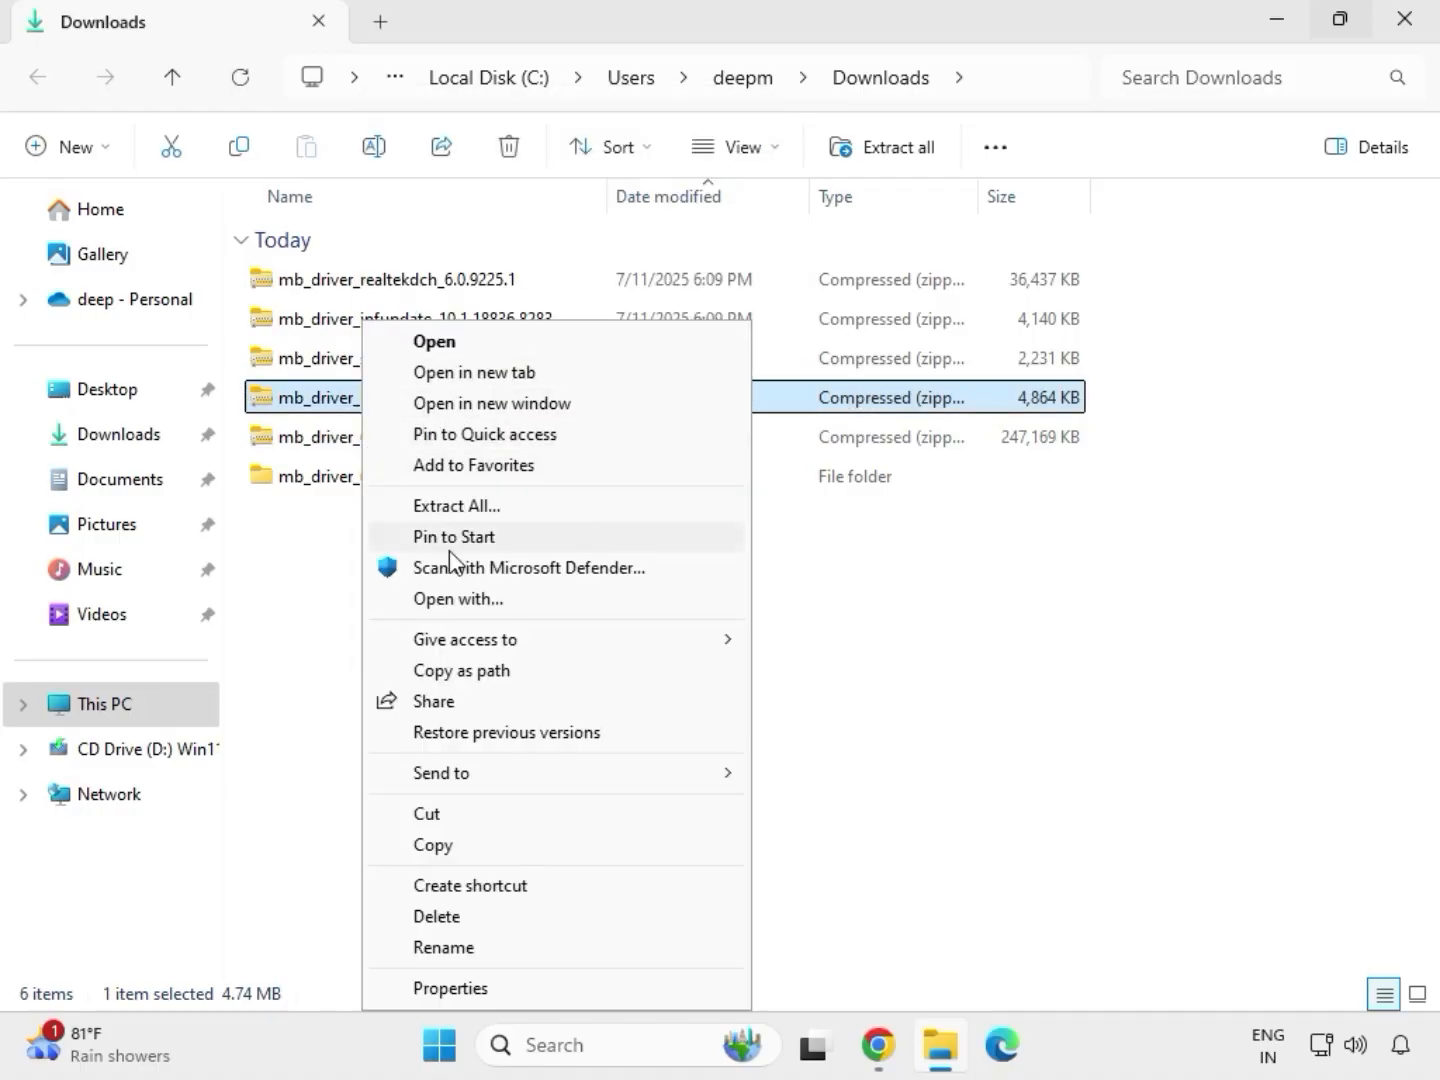
click(455, 509)
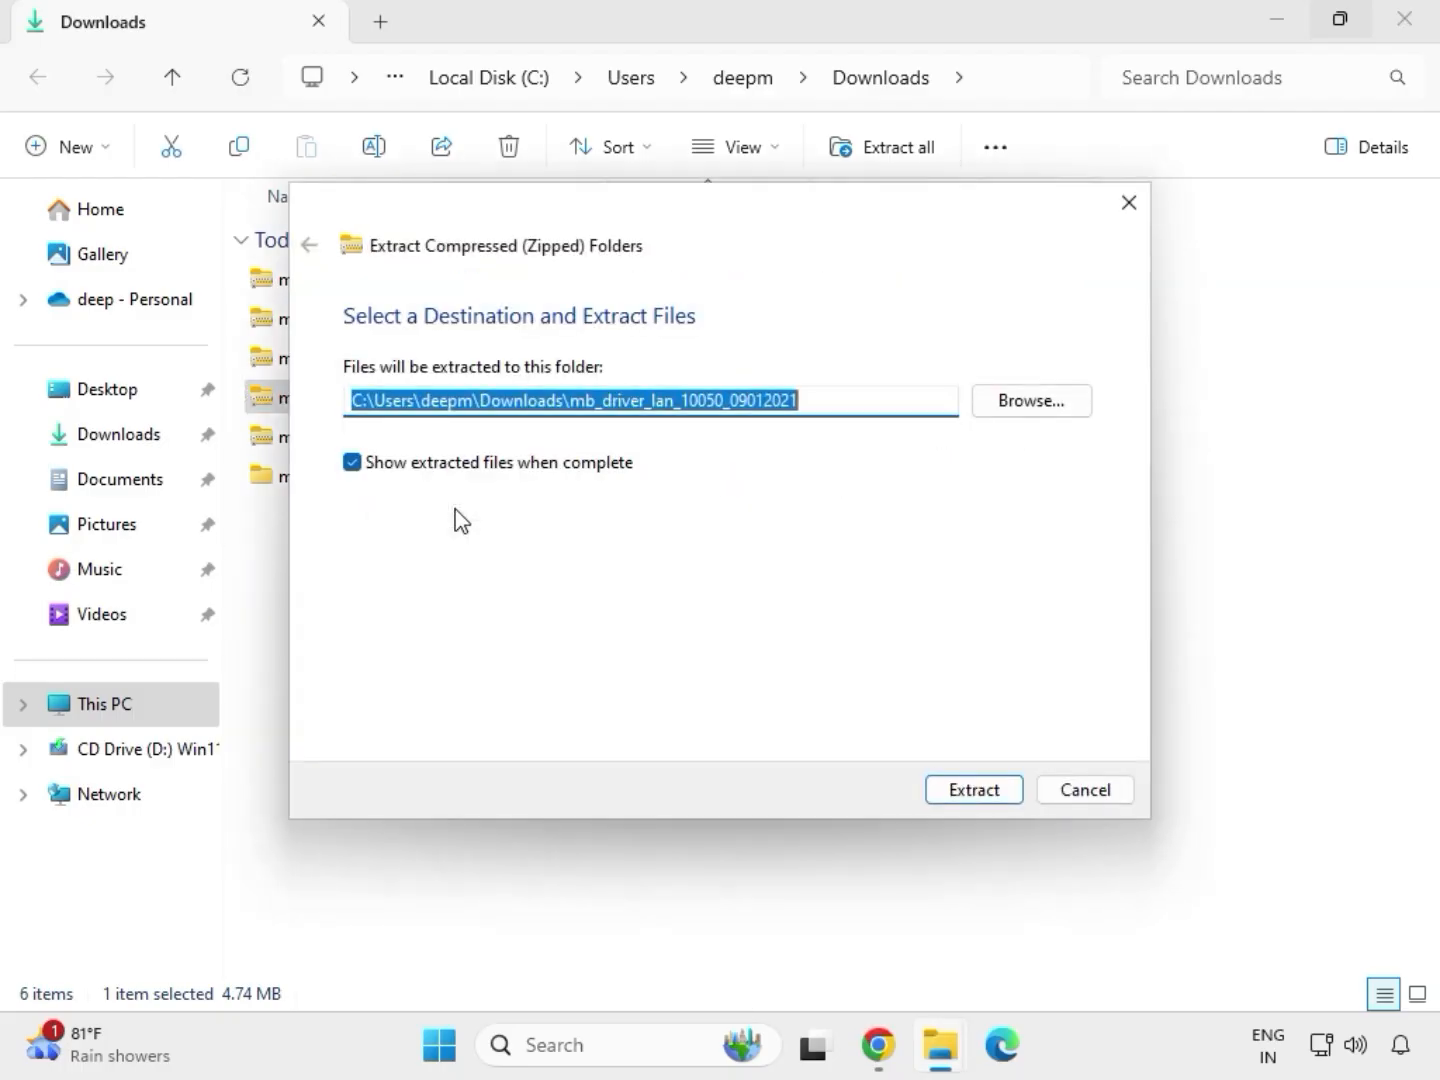
click(966, 792)
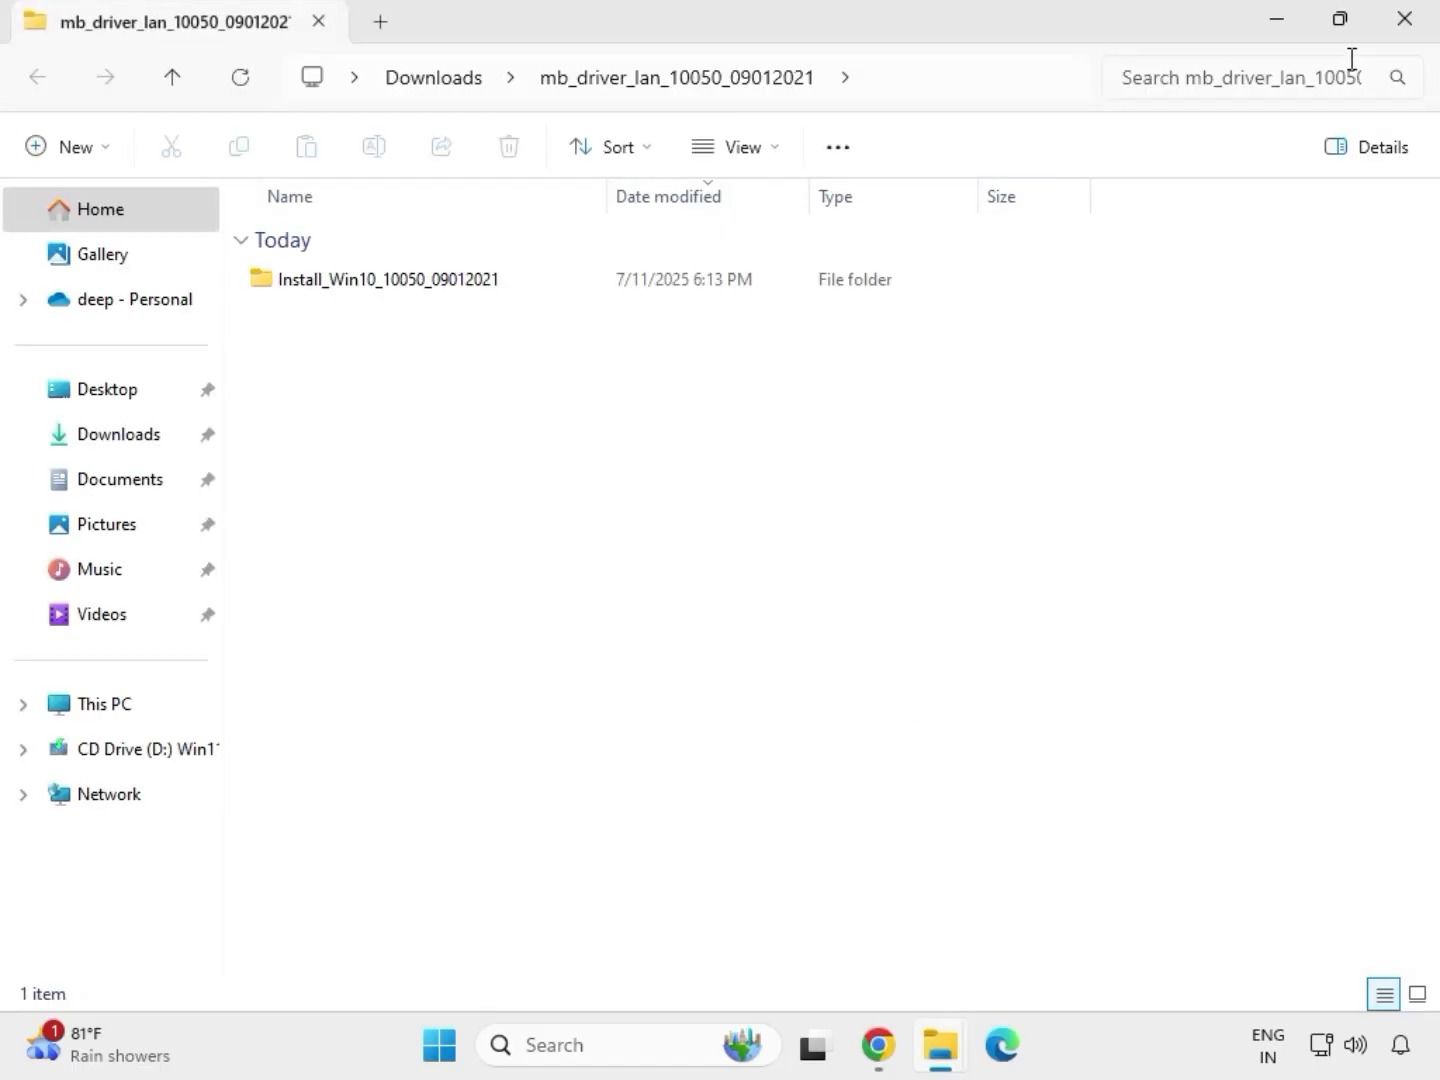
click(1414, 31)
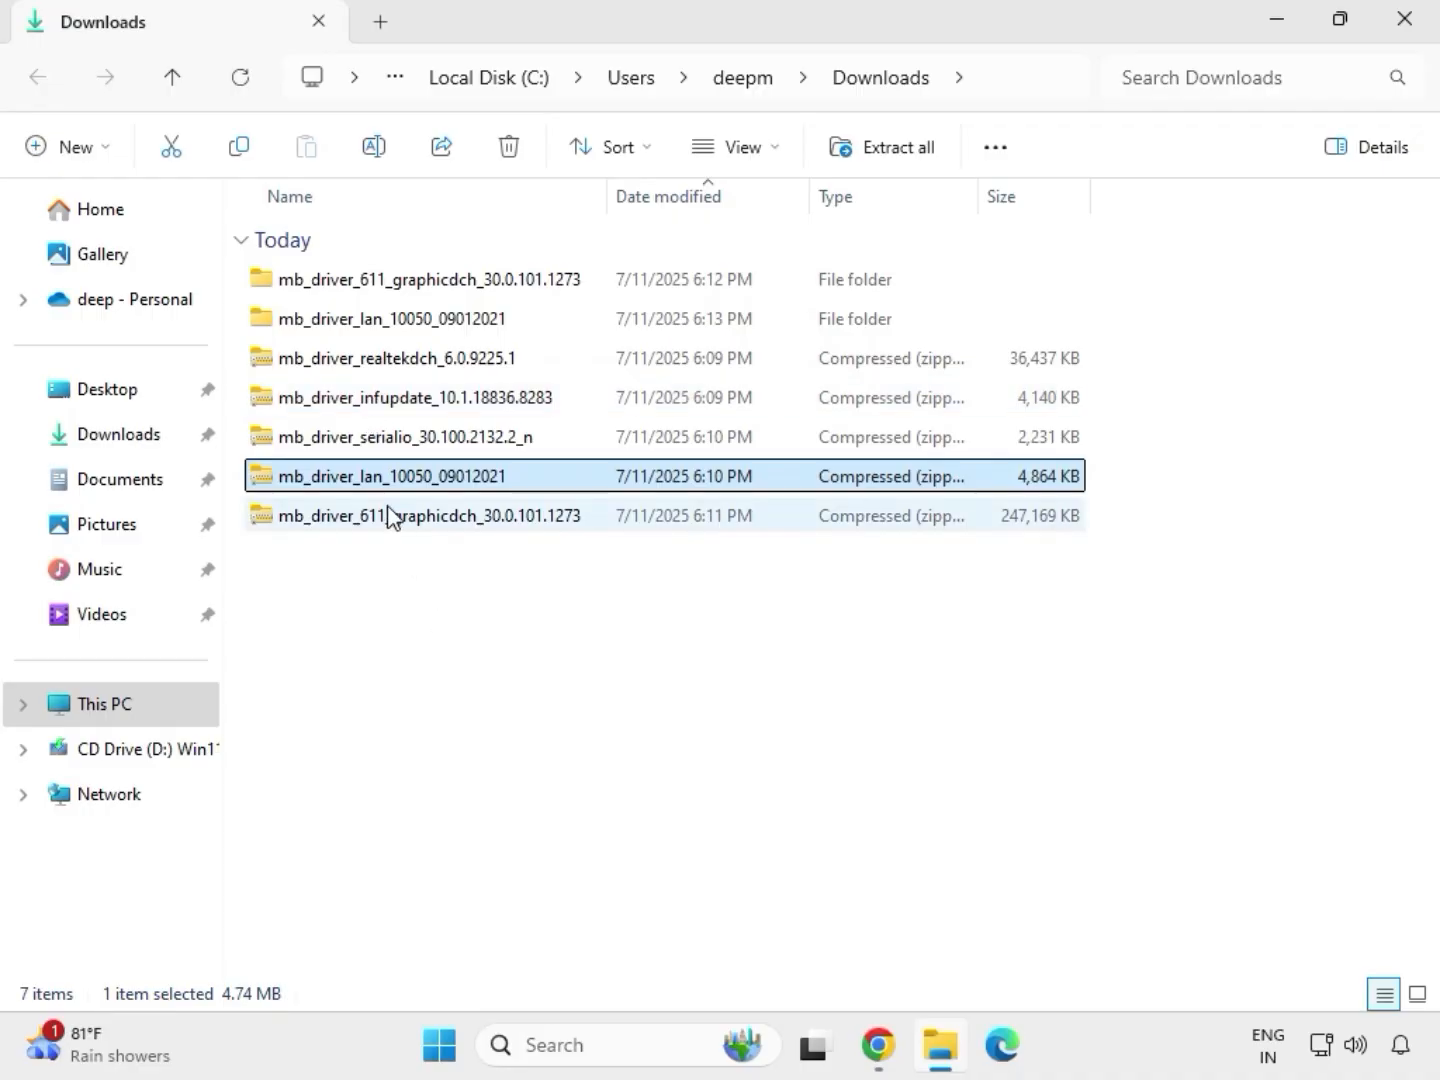
Extract the mb_driver_serialio_30.100.2132.2_n archive into its default folder in Downloads and close the extracted folder.
click(360, 440)
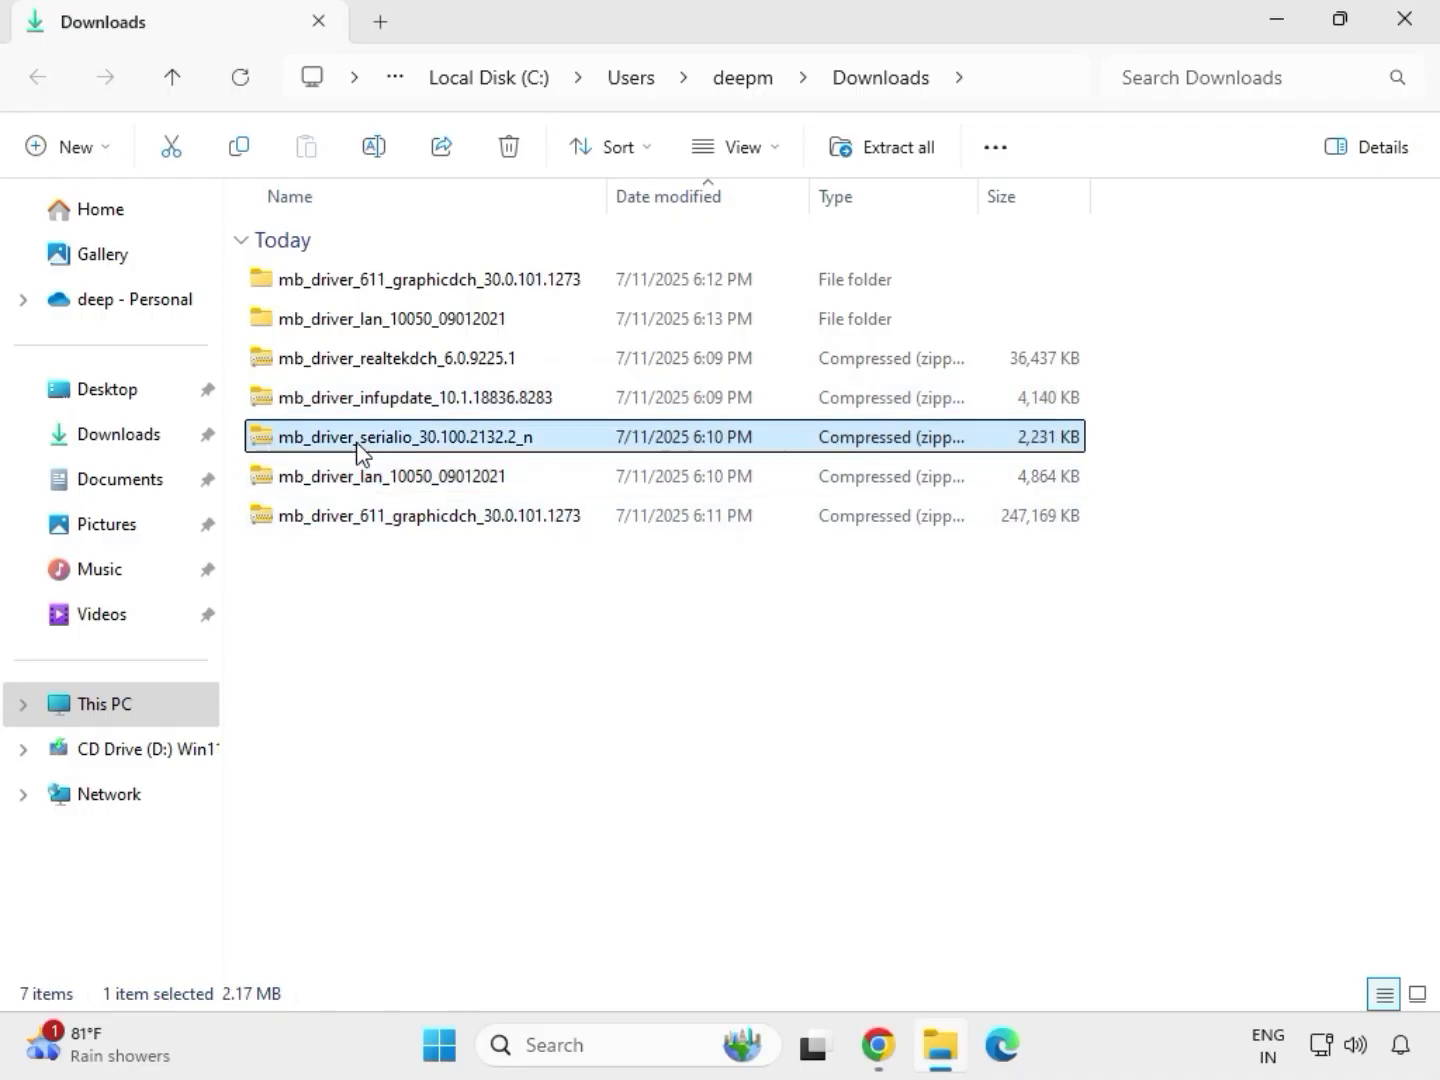
right_click(360, 450)
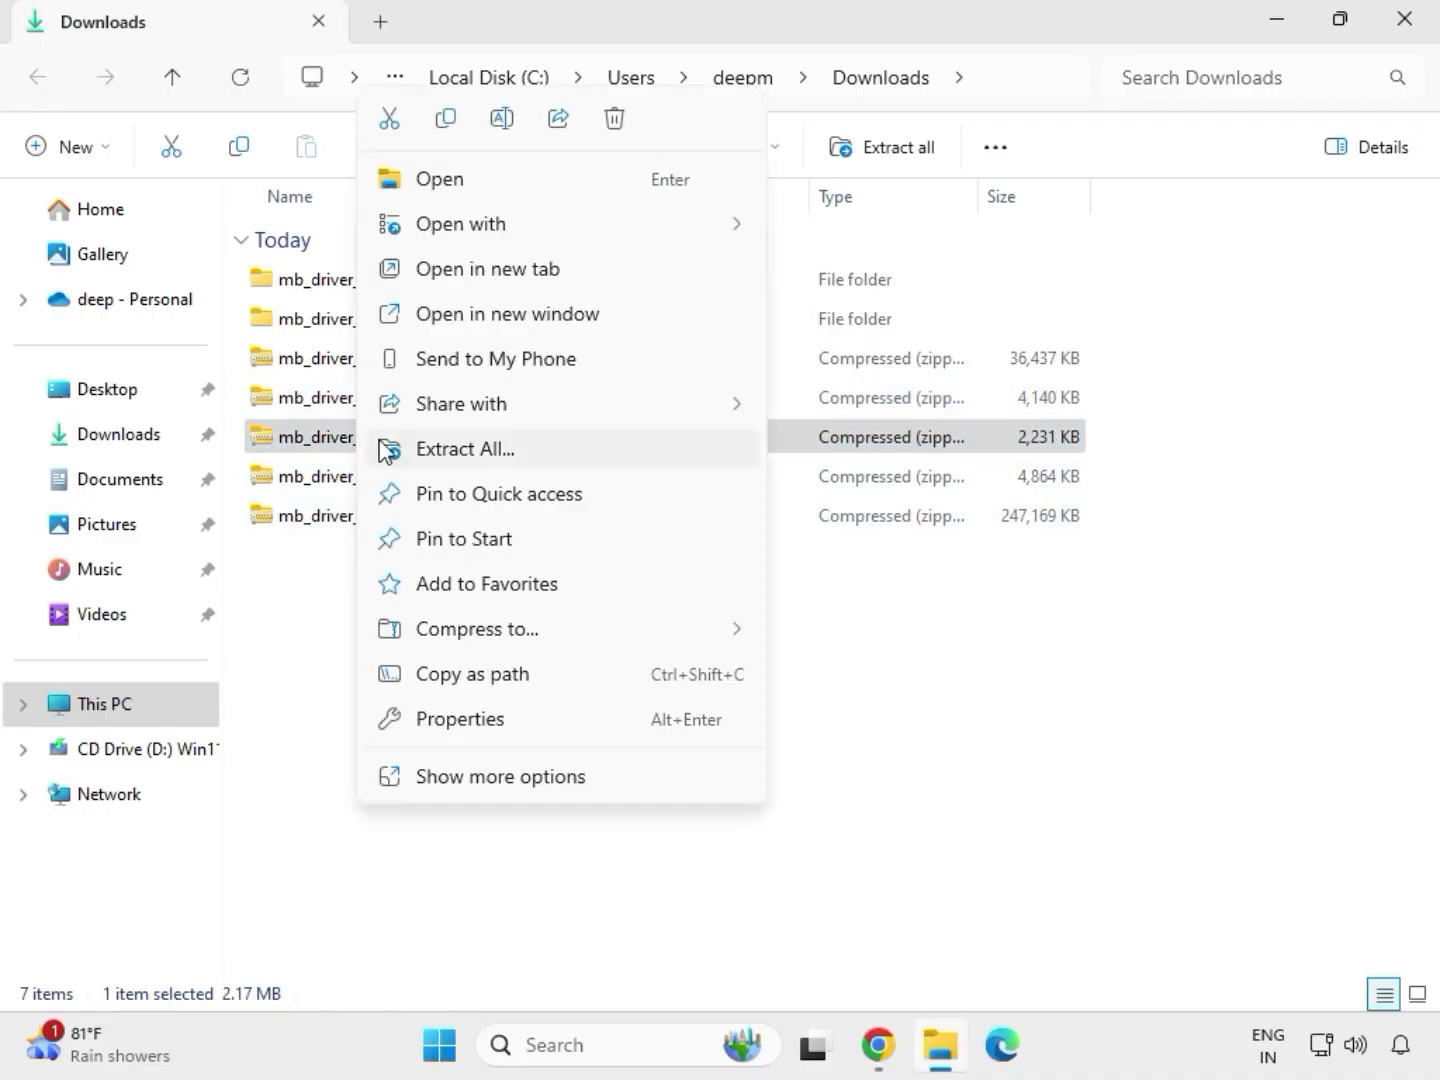
click(443, 450)
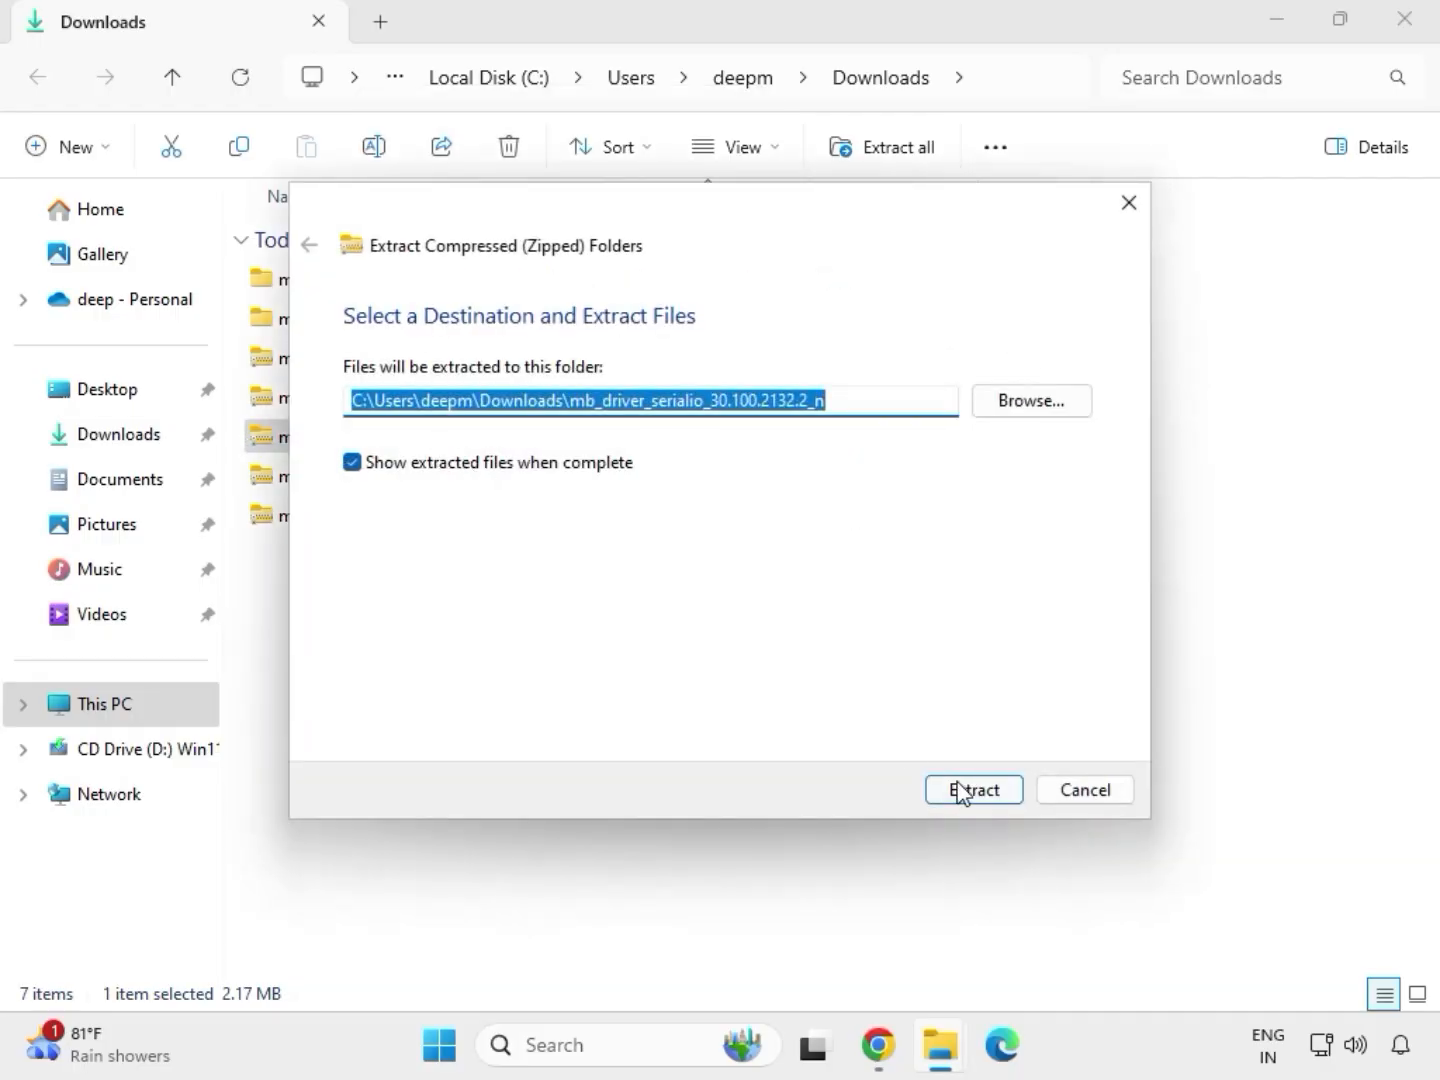
click(960, 790)
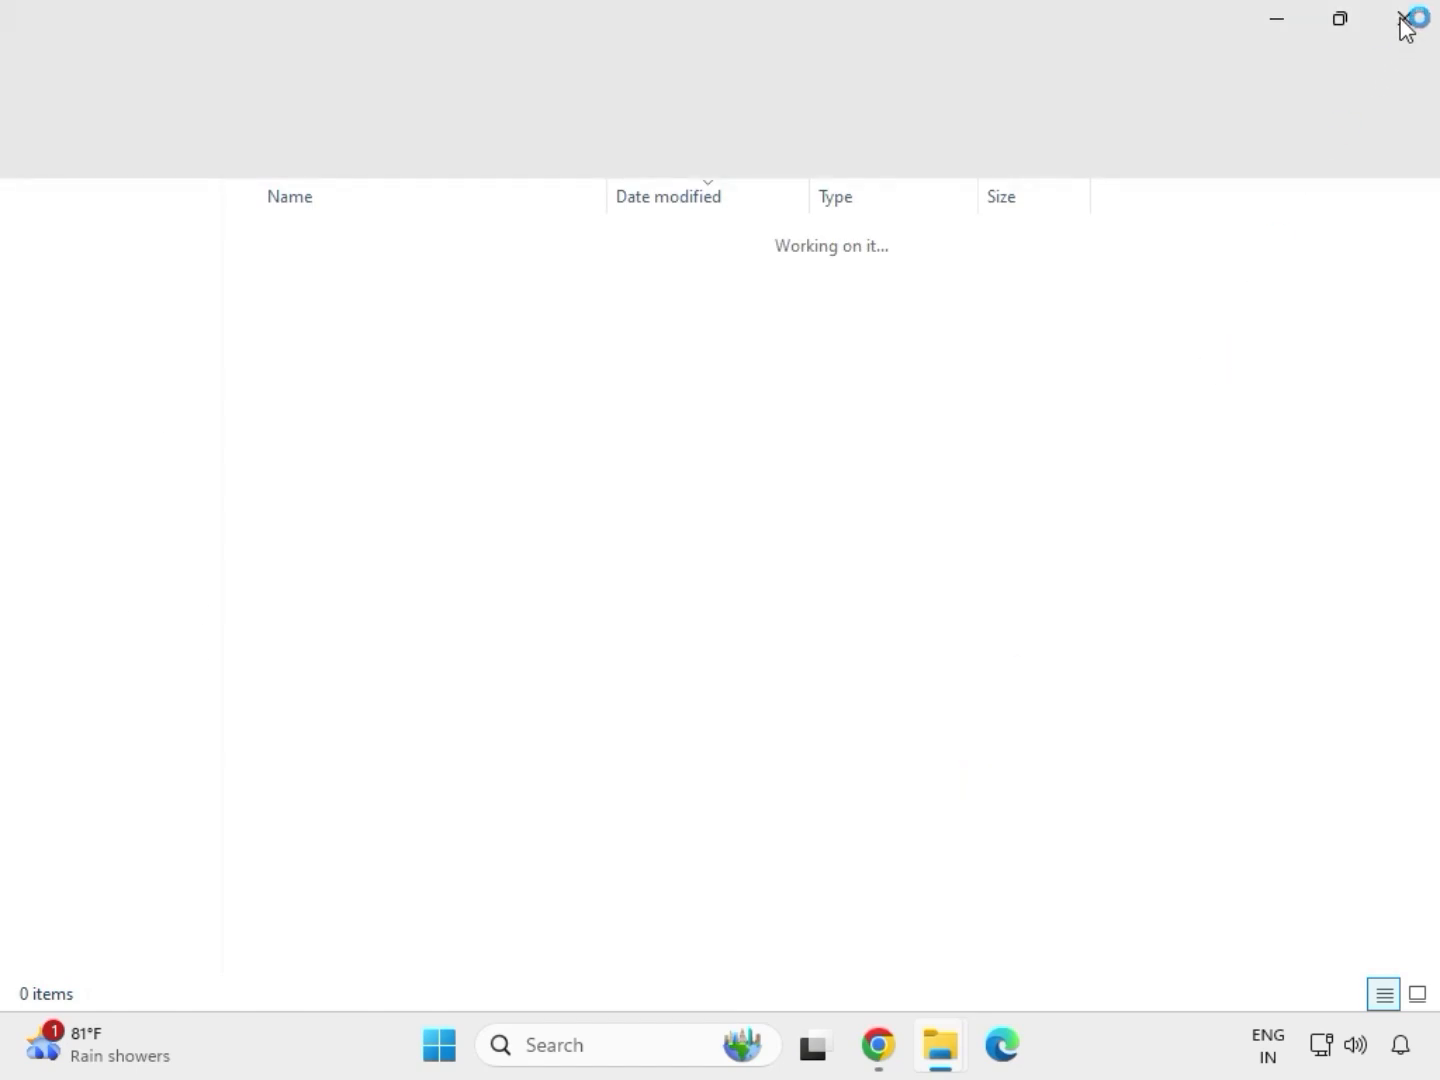
click(1406, 20)
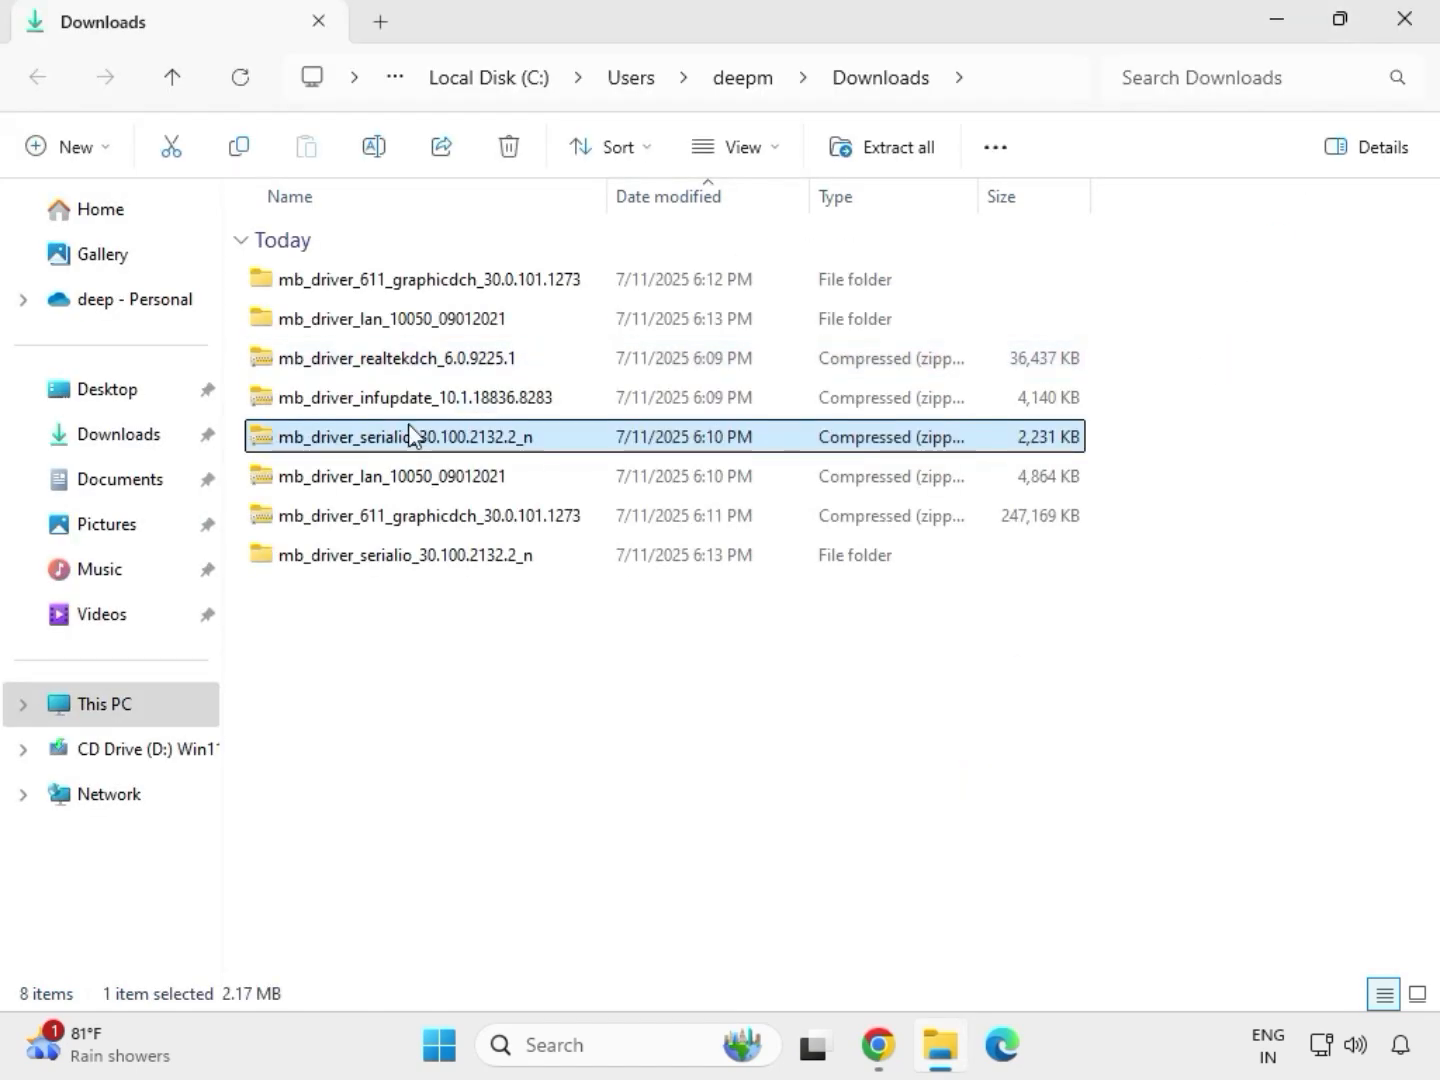
Extract the mb_driver_infupdate_10.1.18836.8283 archive into its default folder in Downloads and close the extracted folder.
click(373, 400)
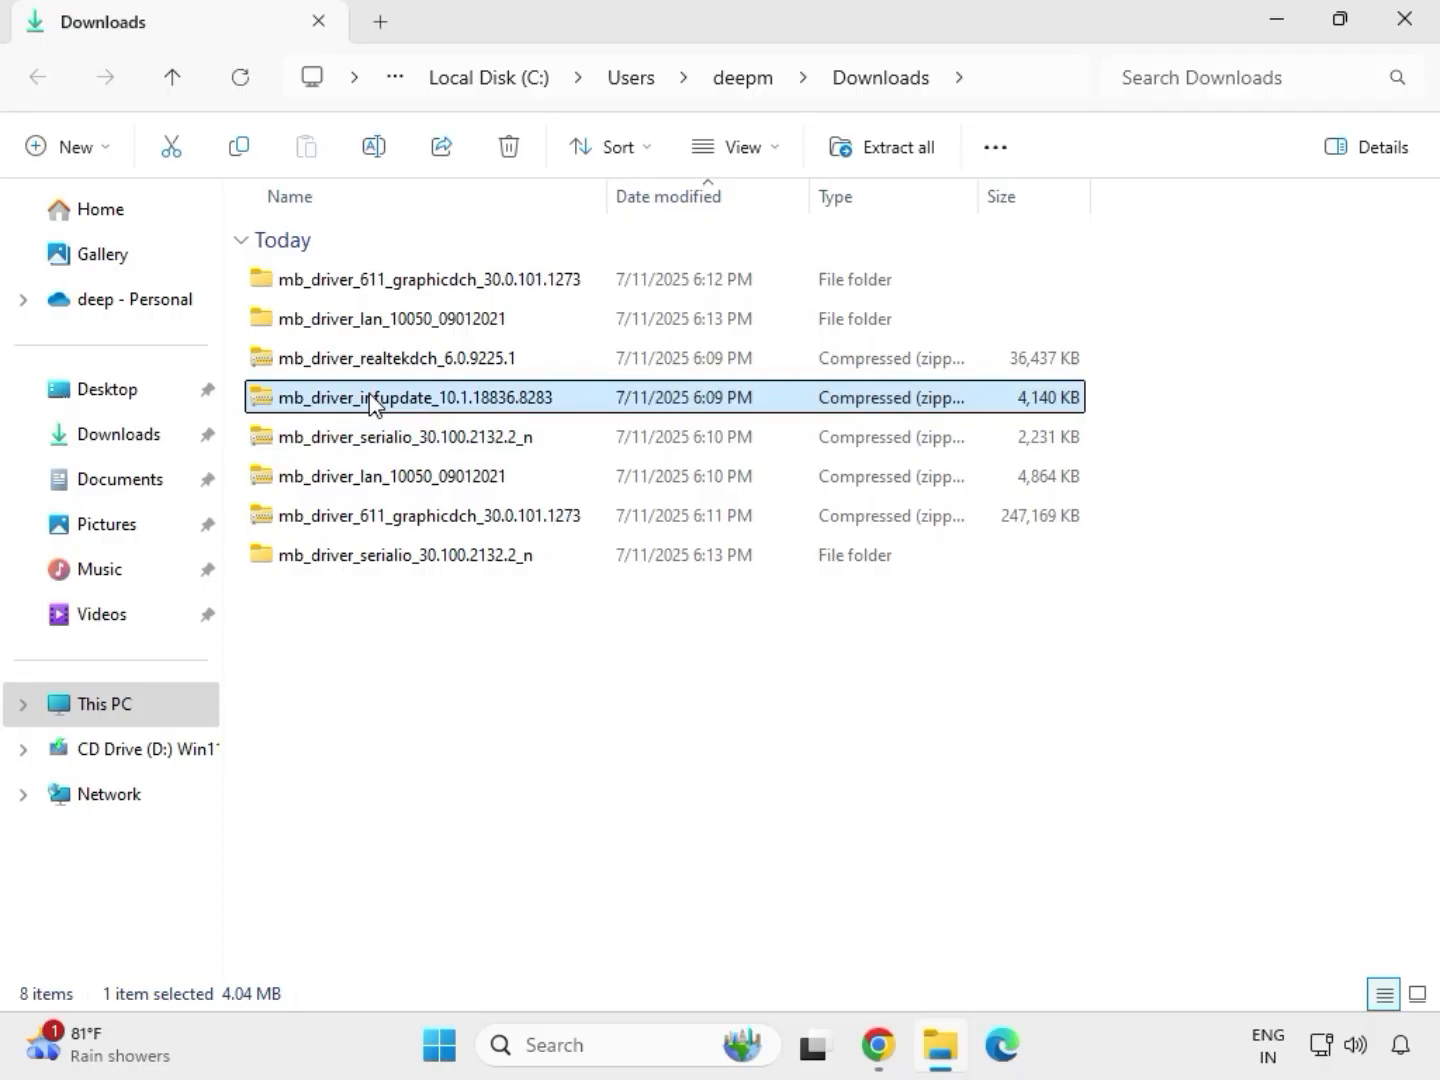
right_click(370, 396)
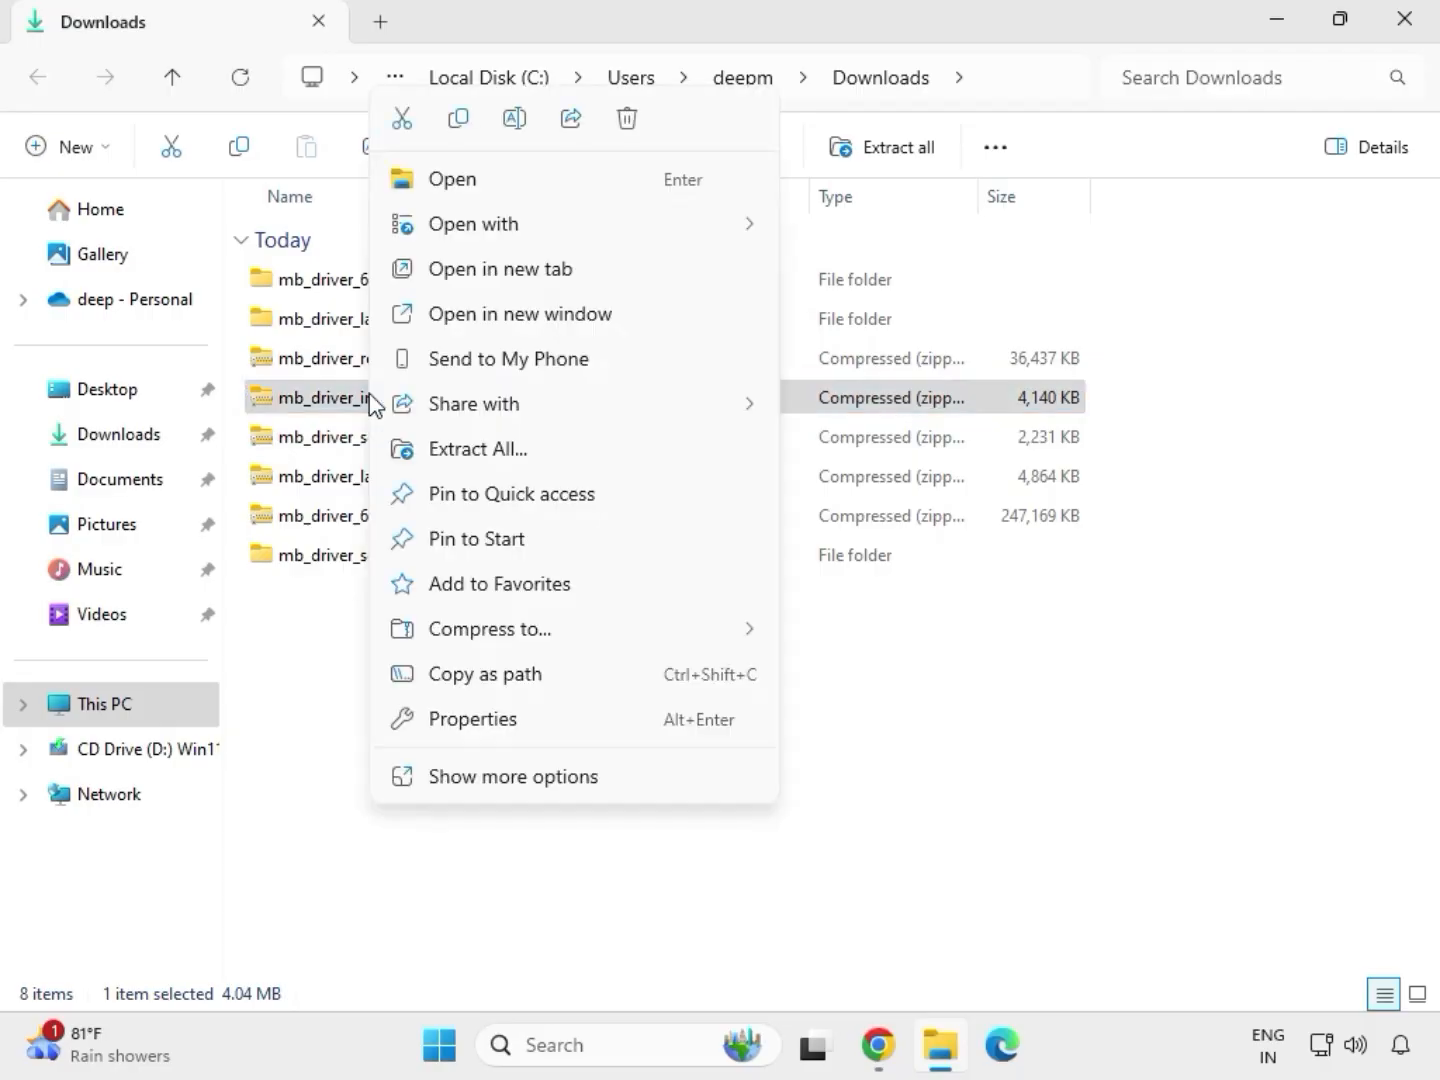
click(507, 450)
click(960, 796)
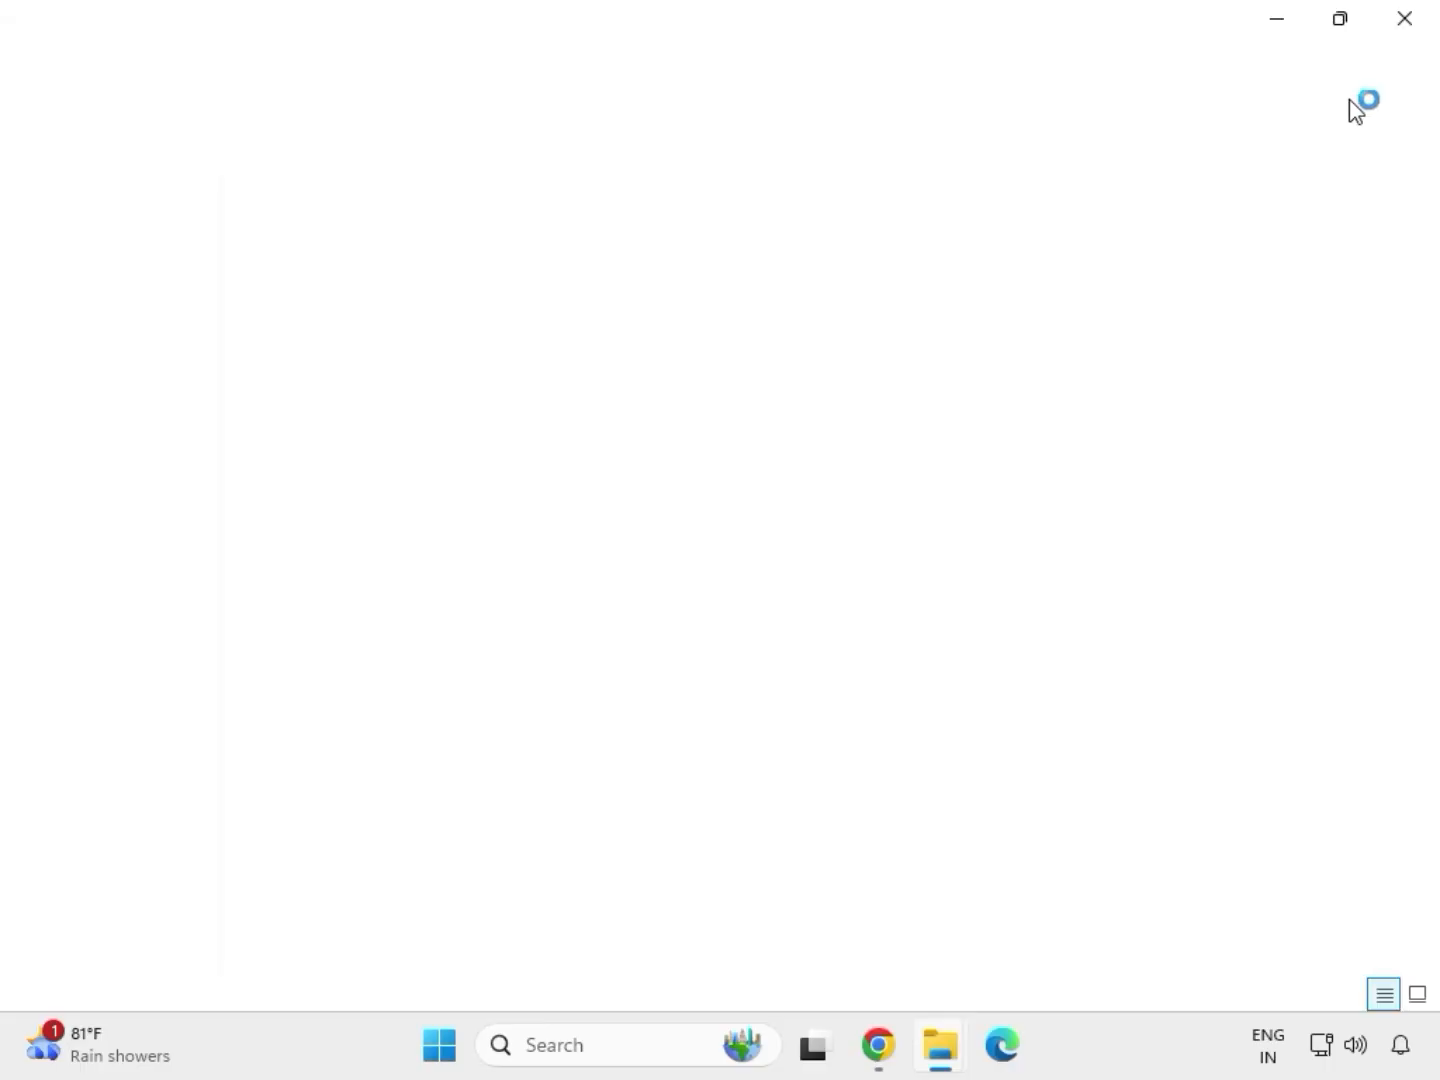
click(1405, 23)
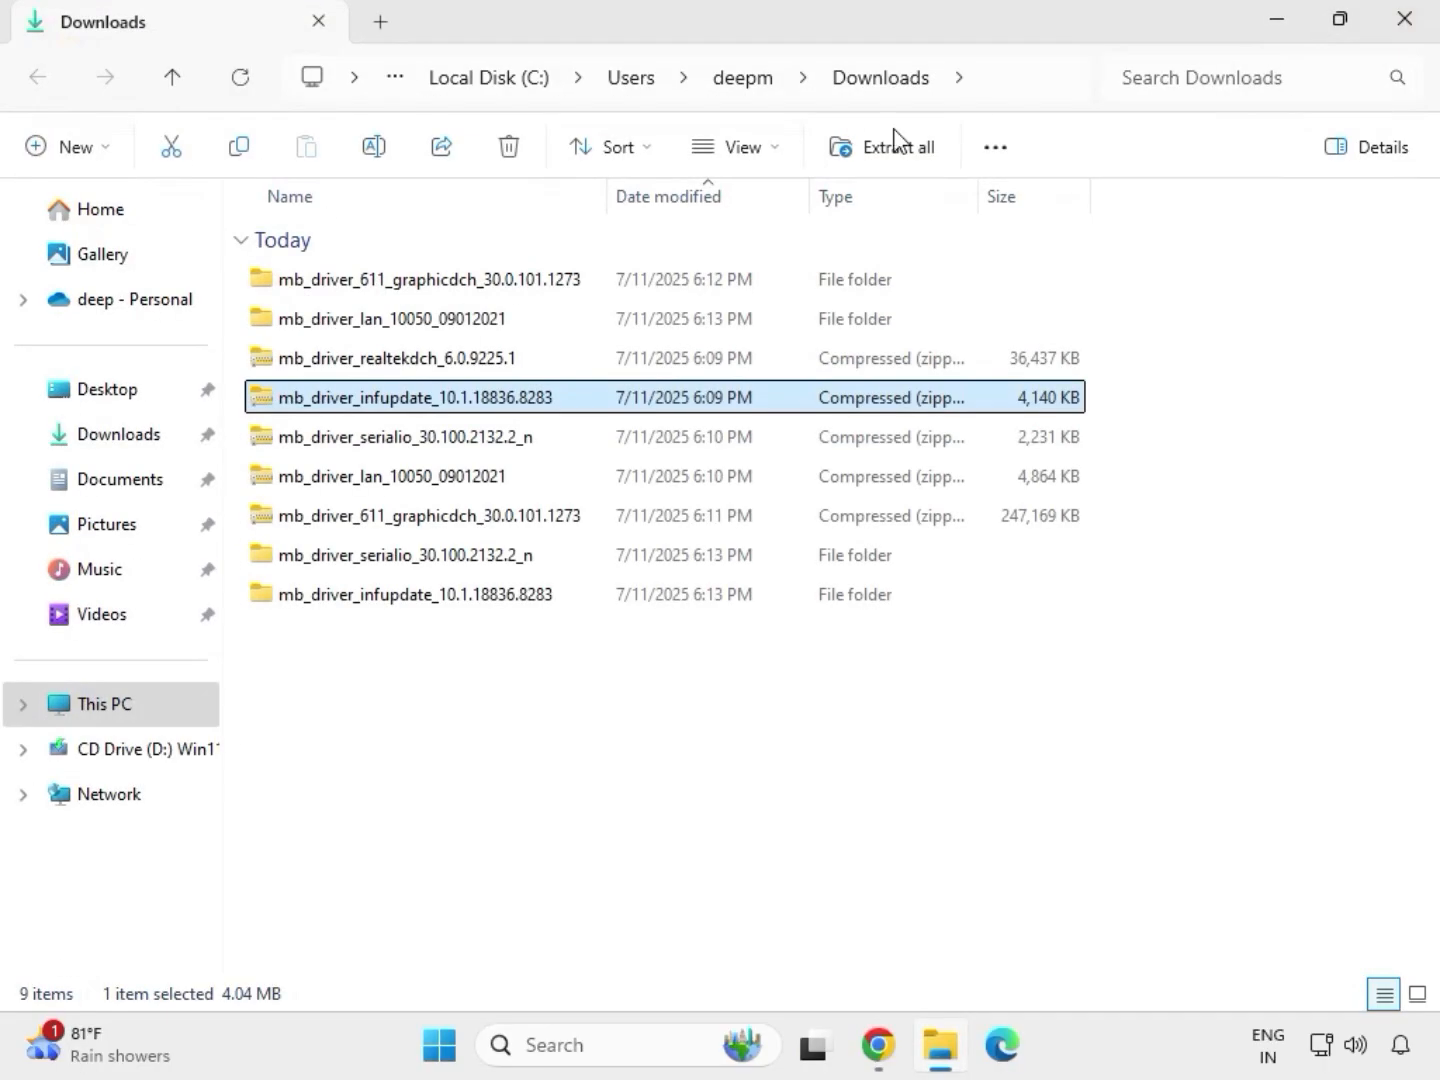
Extract the mb_driver_realtekdch_6.0.9225.1 archive into its default folder in Downloads and close the extracted folder.
click(388, 360)
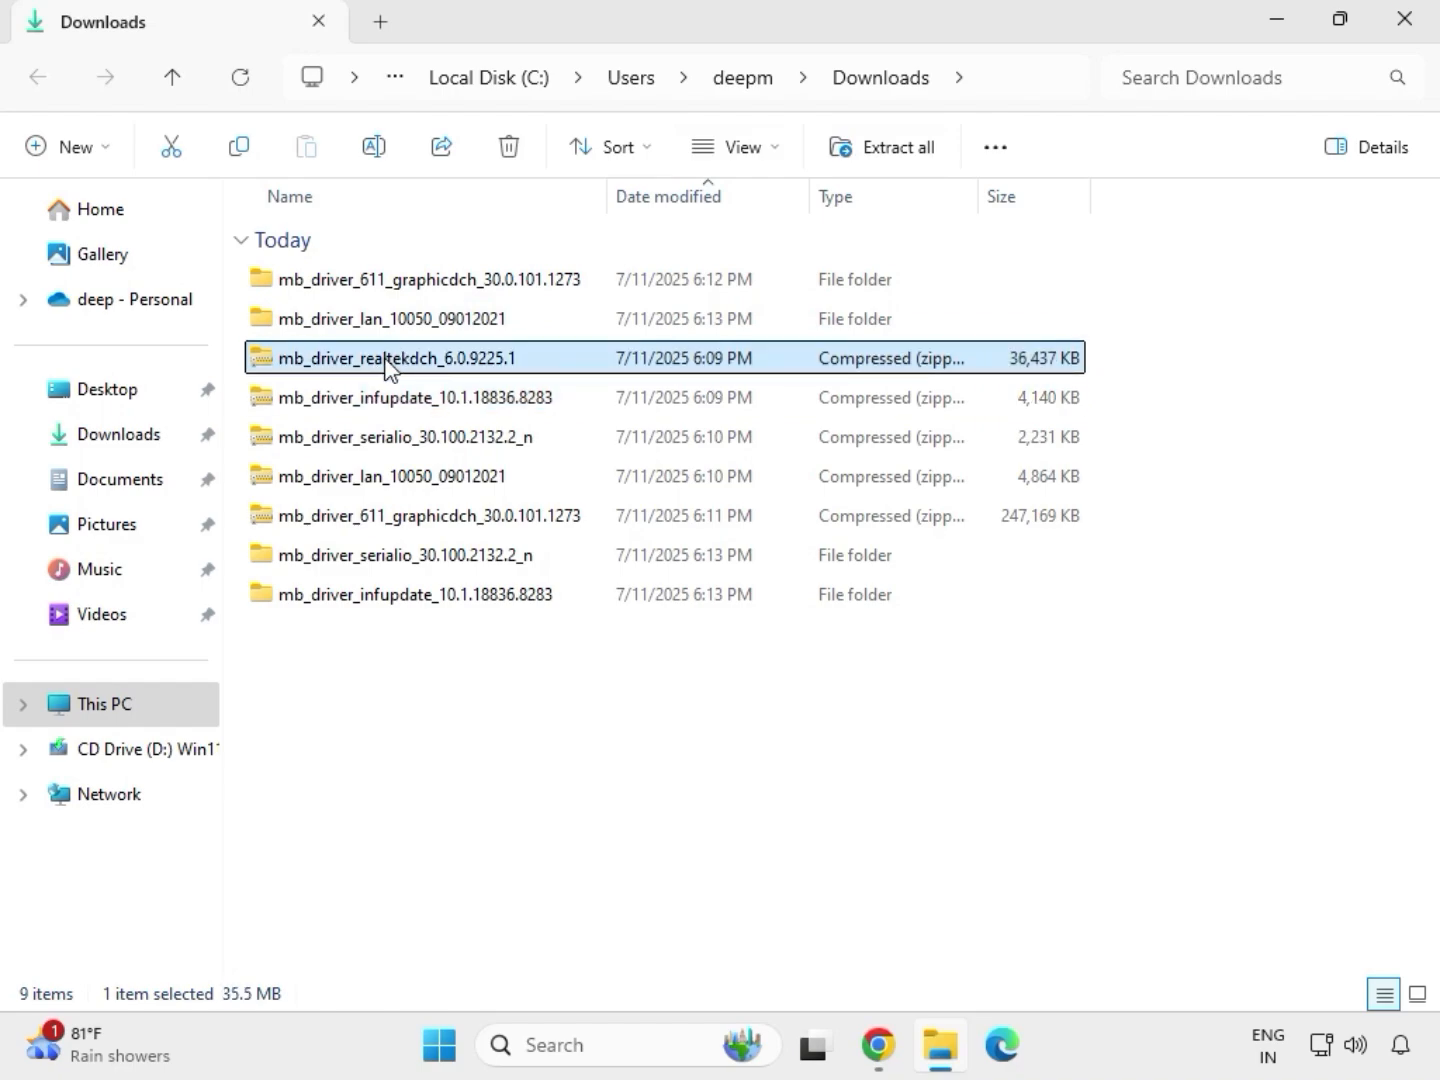
right_click(388, 360)
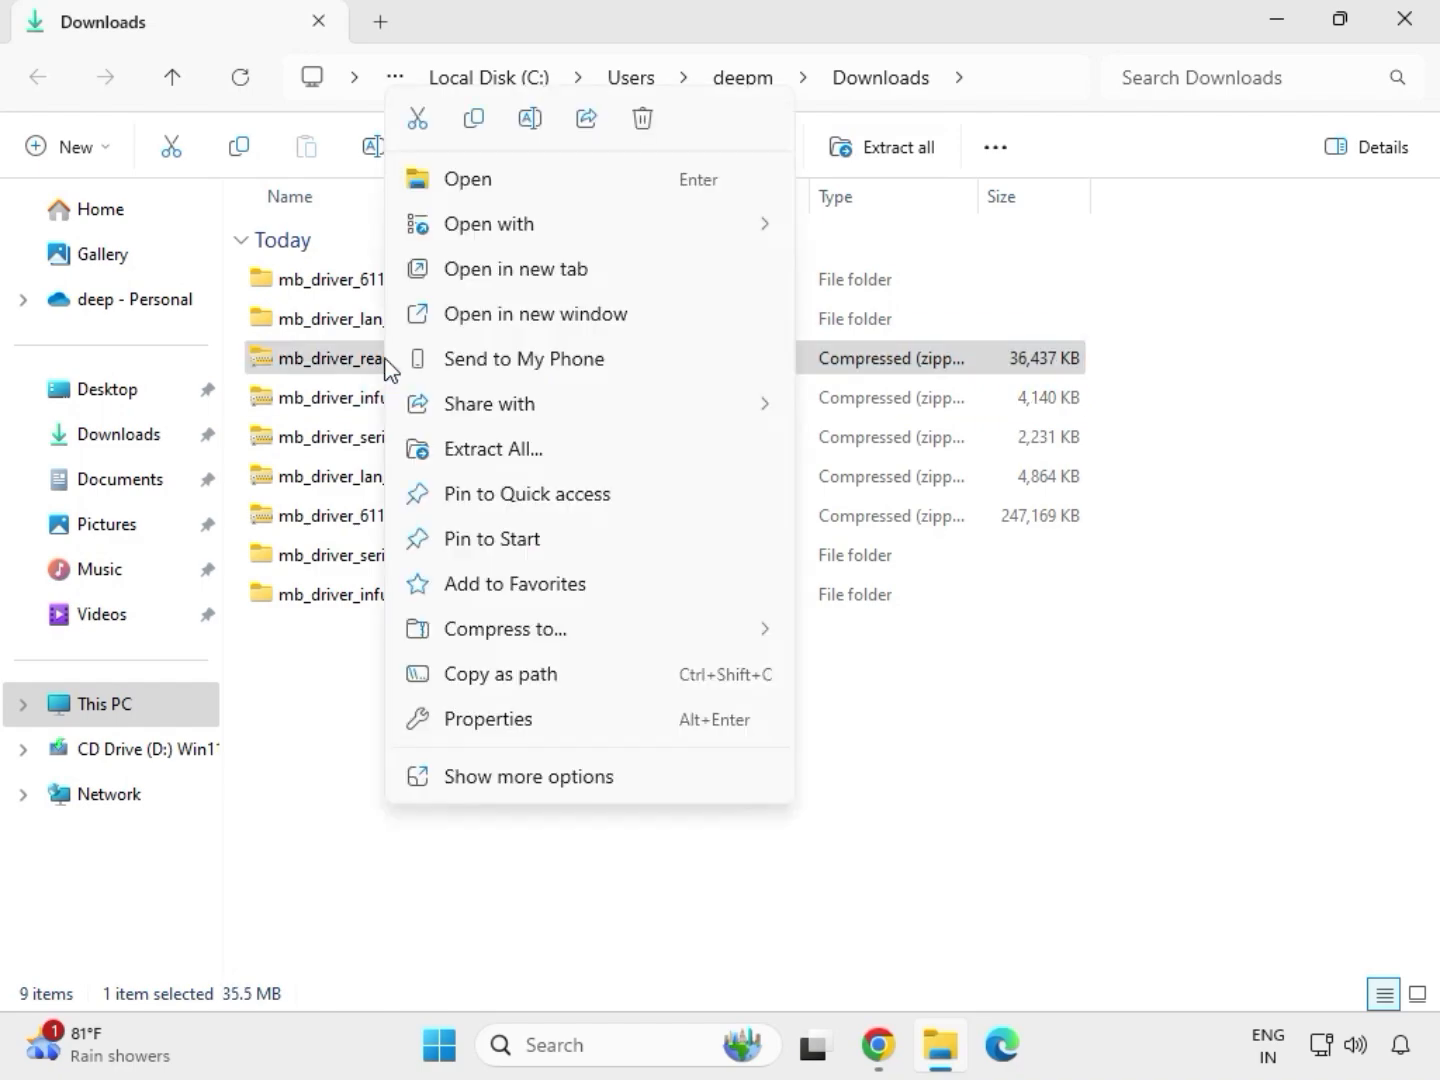
click(474, 453)
click(941, 790)
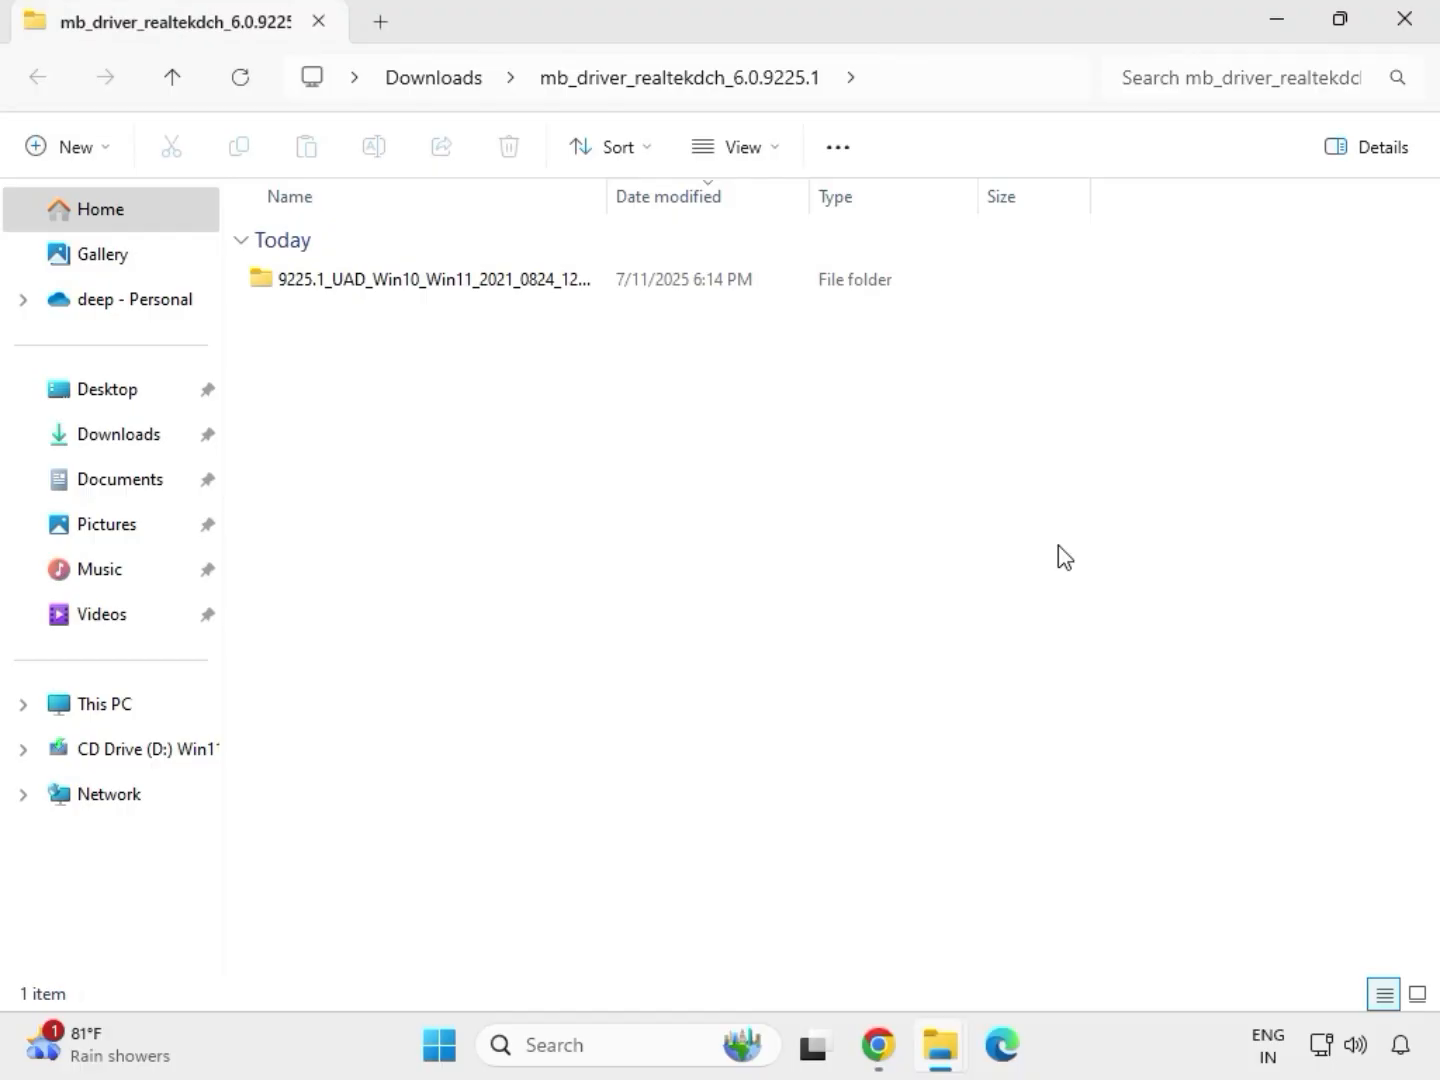
click(1407, 36)
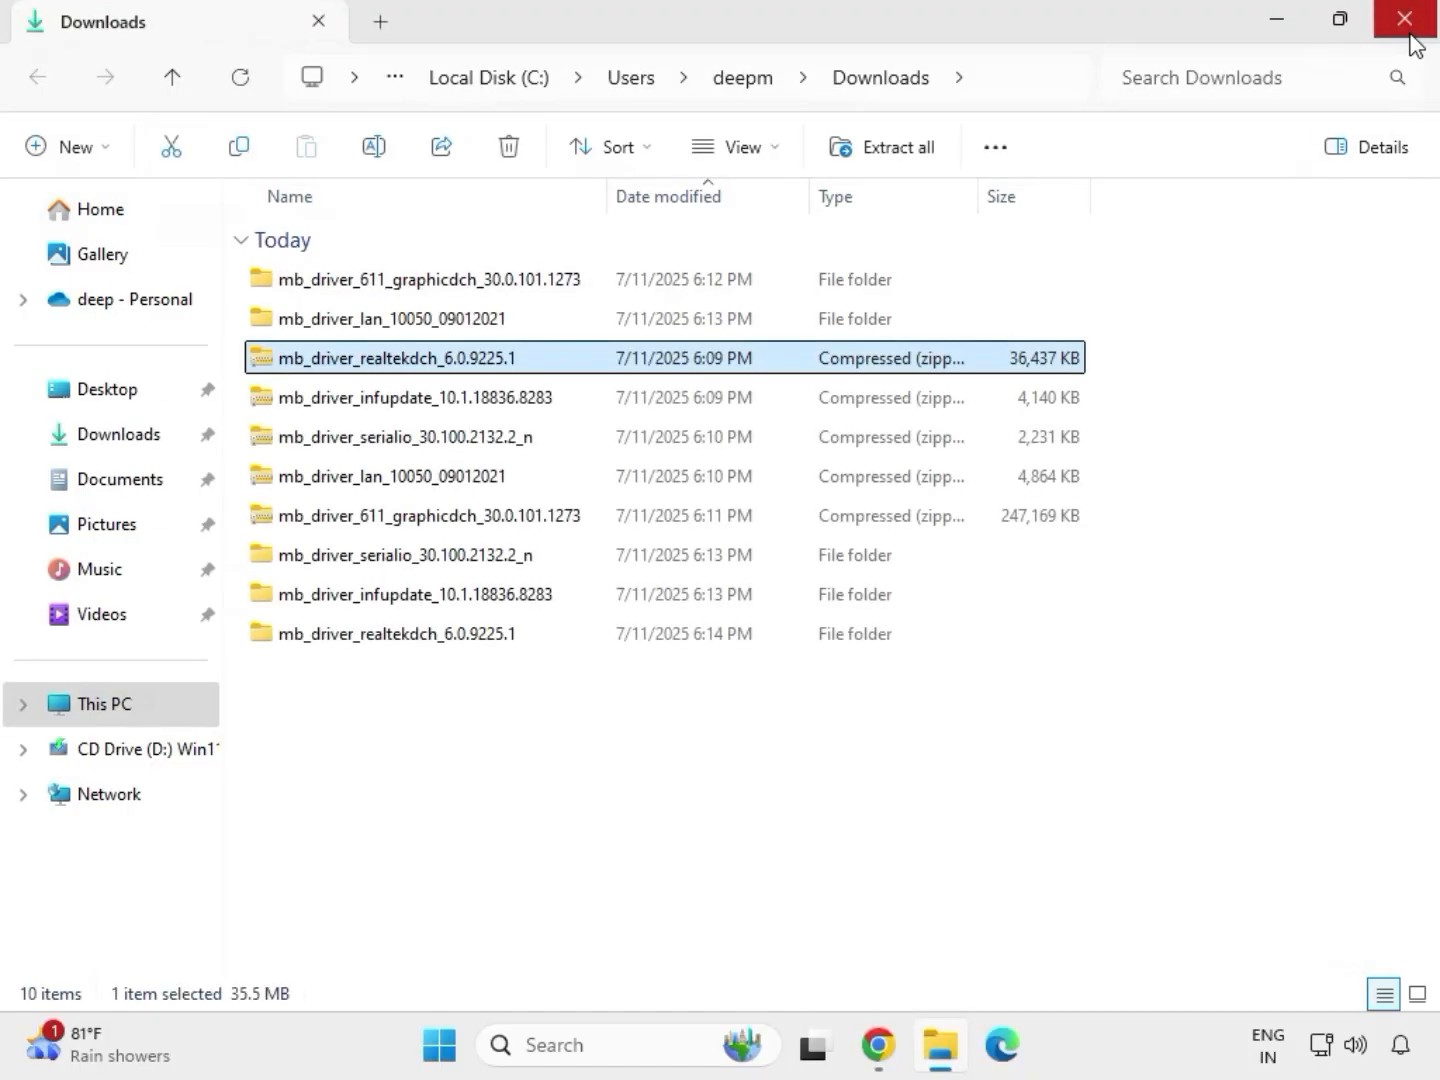
Refresh the Downloads folder view.
click(678, 797)
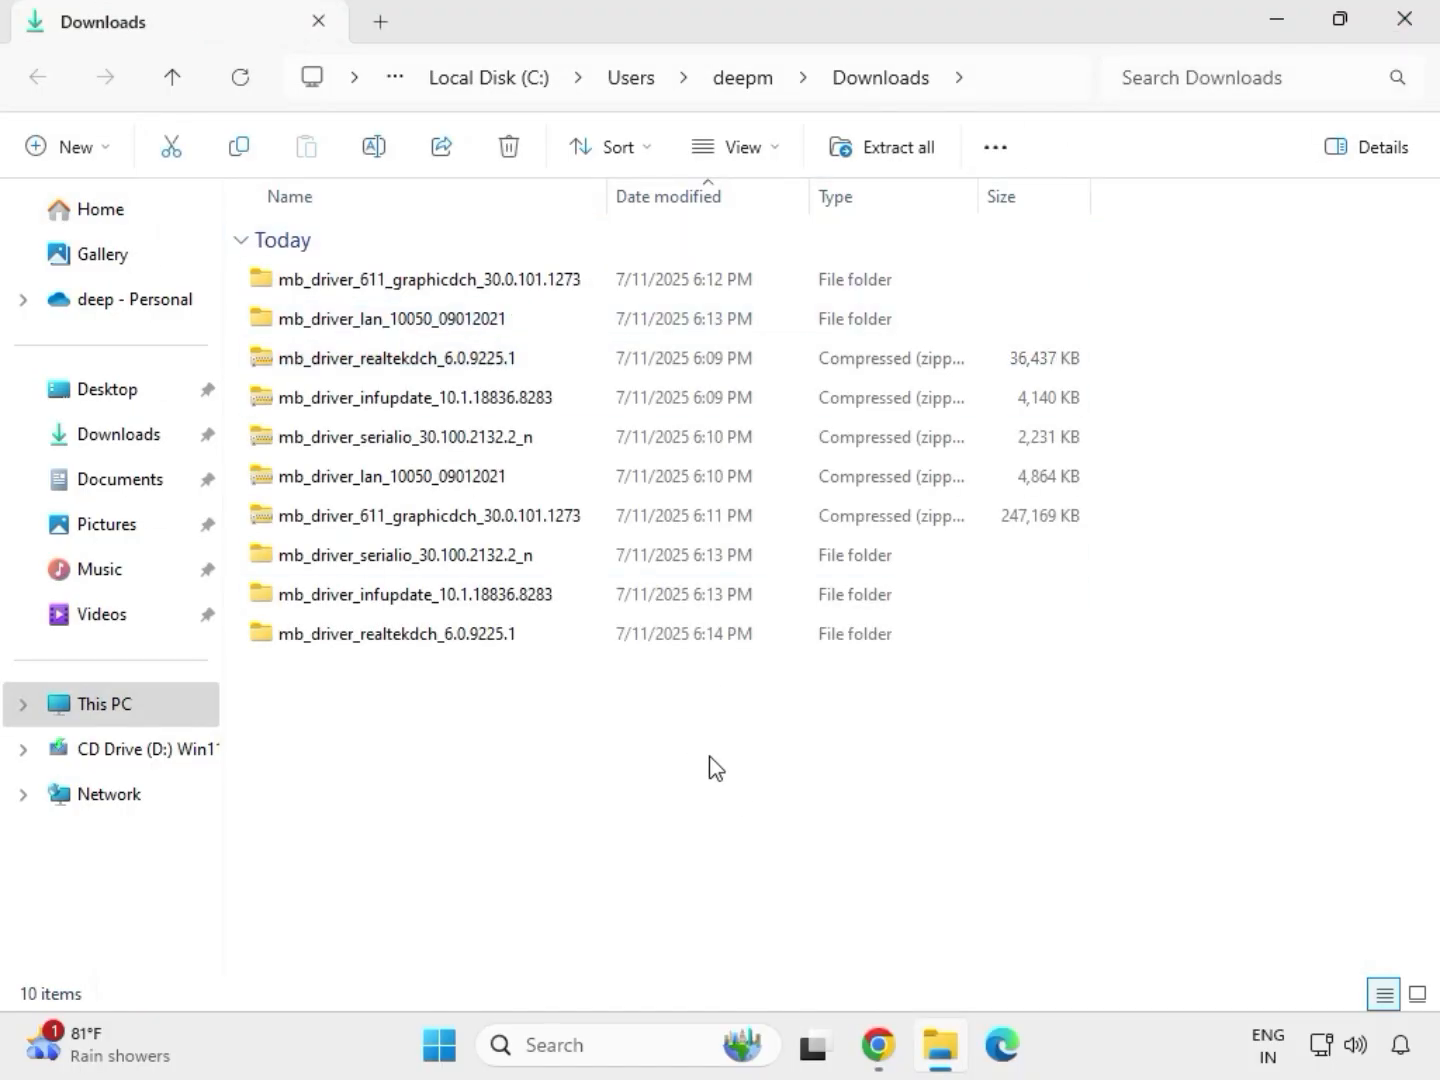
right_click(606, 740)
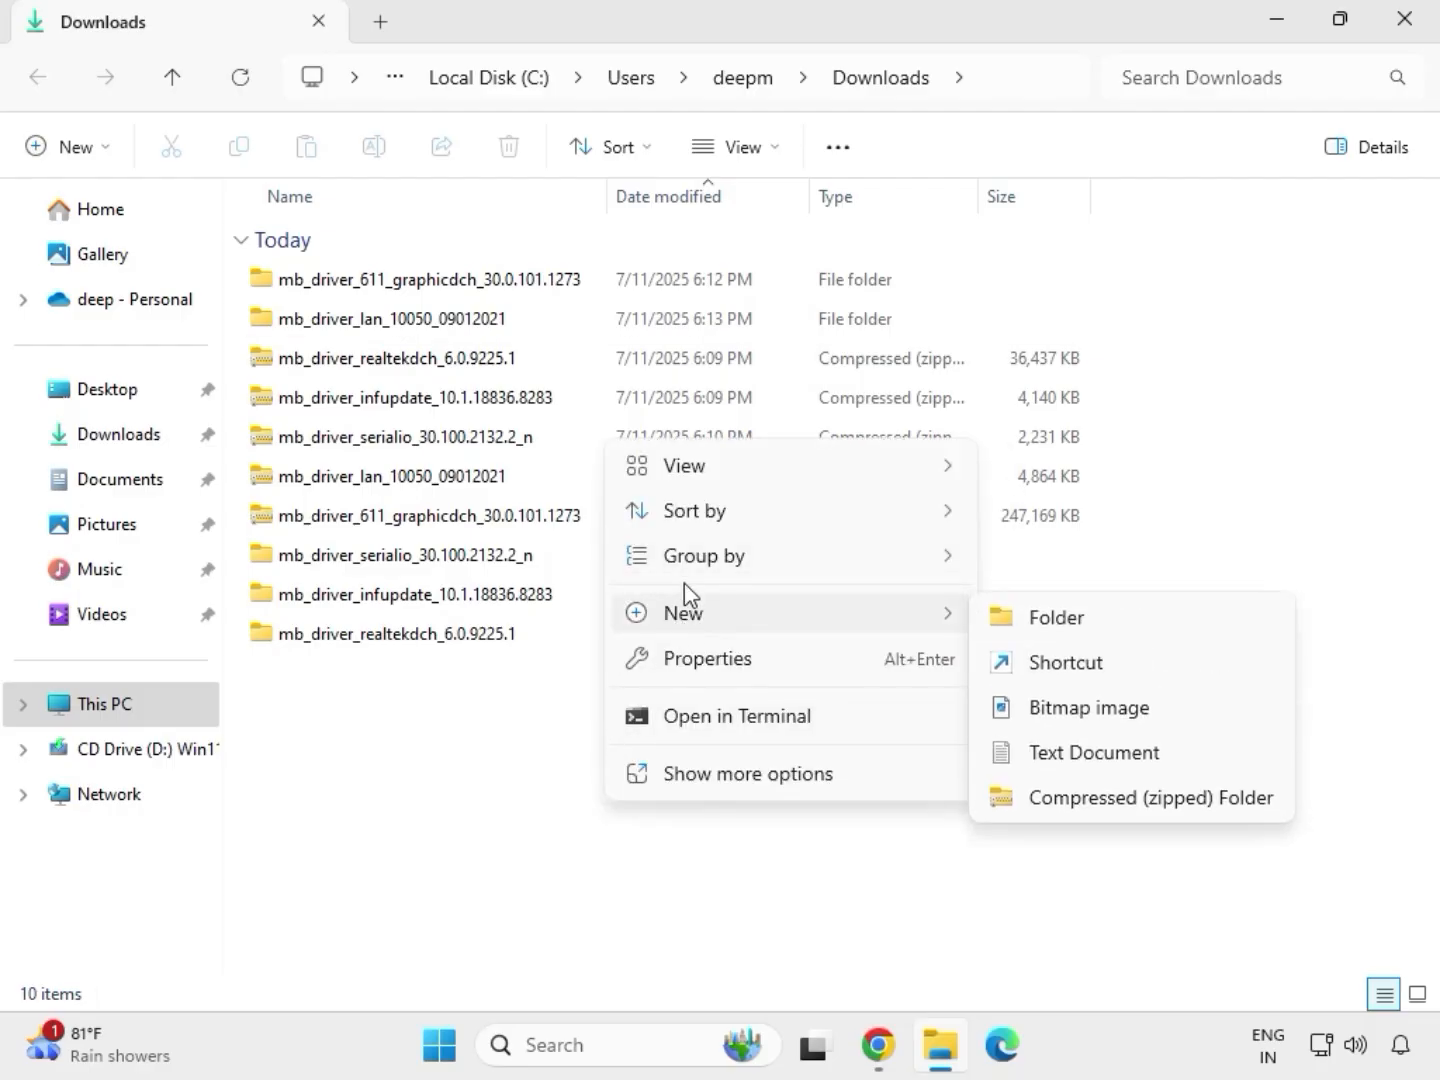
key(Escape)
right_click(573, 714)
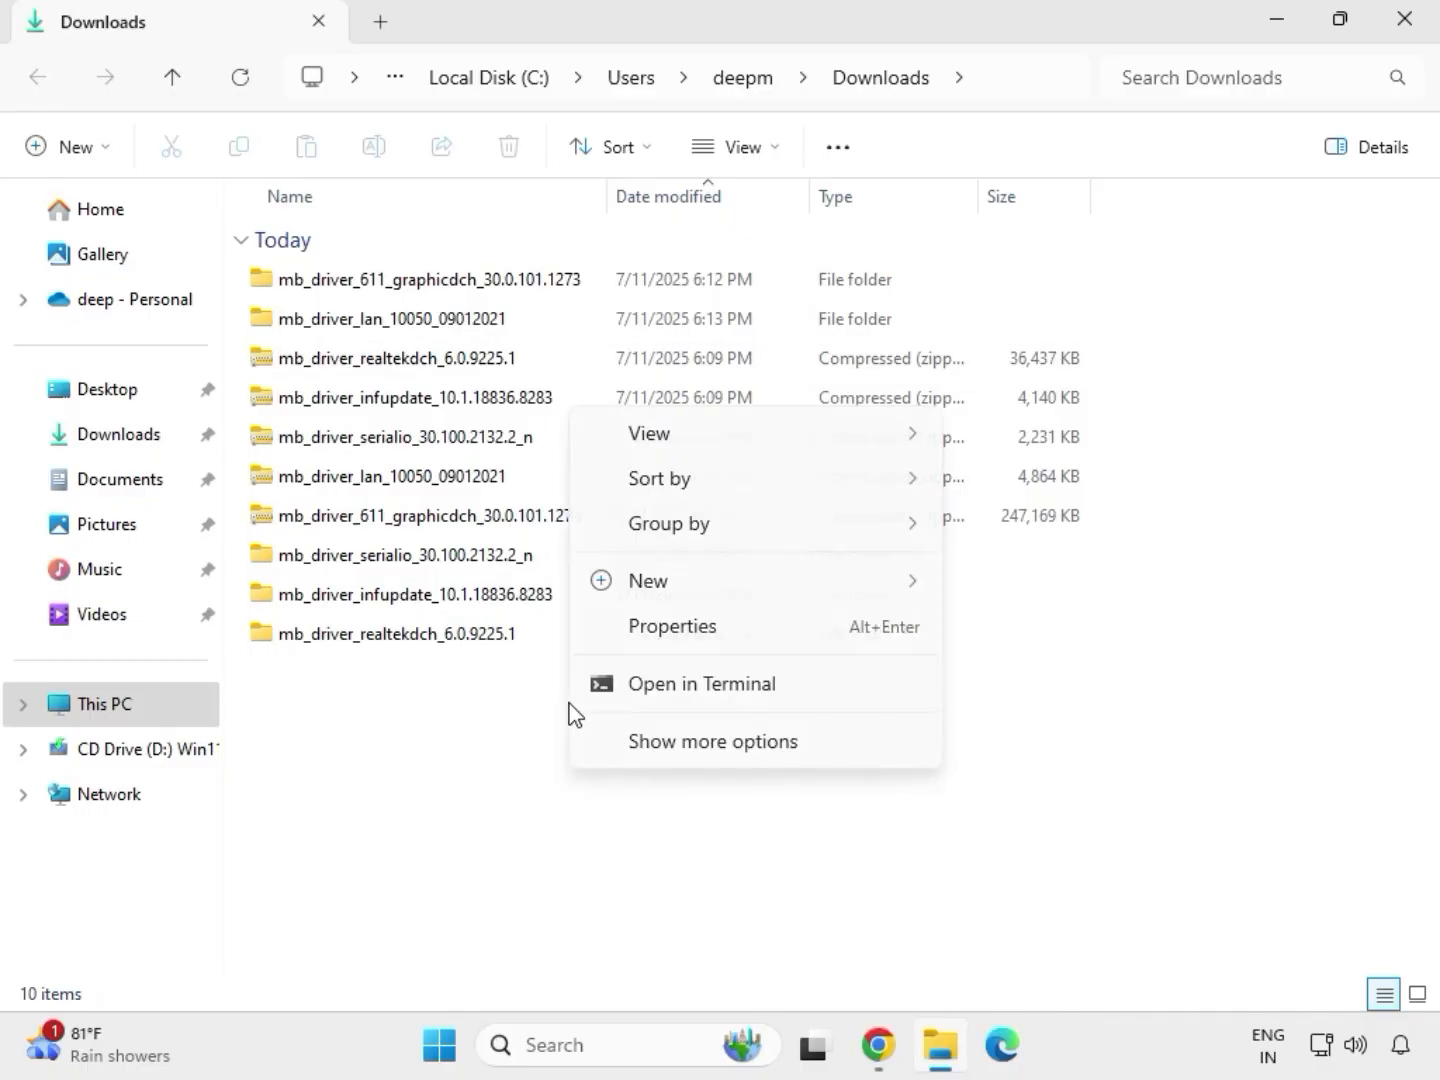
click(654, 730)
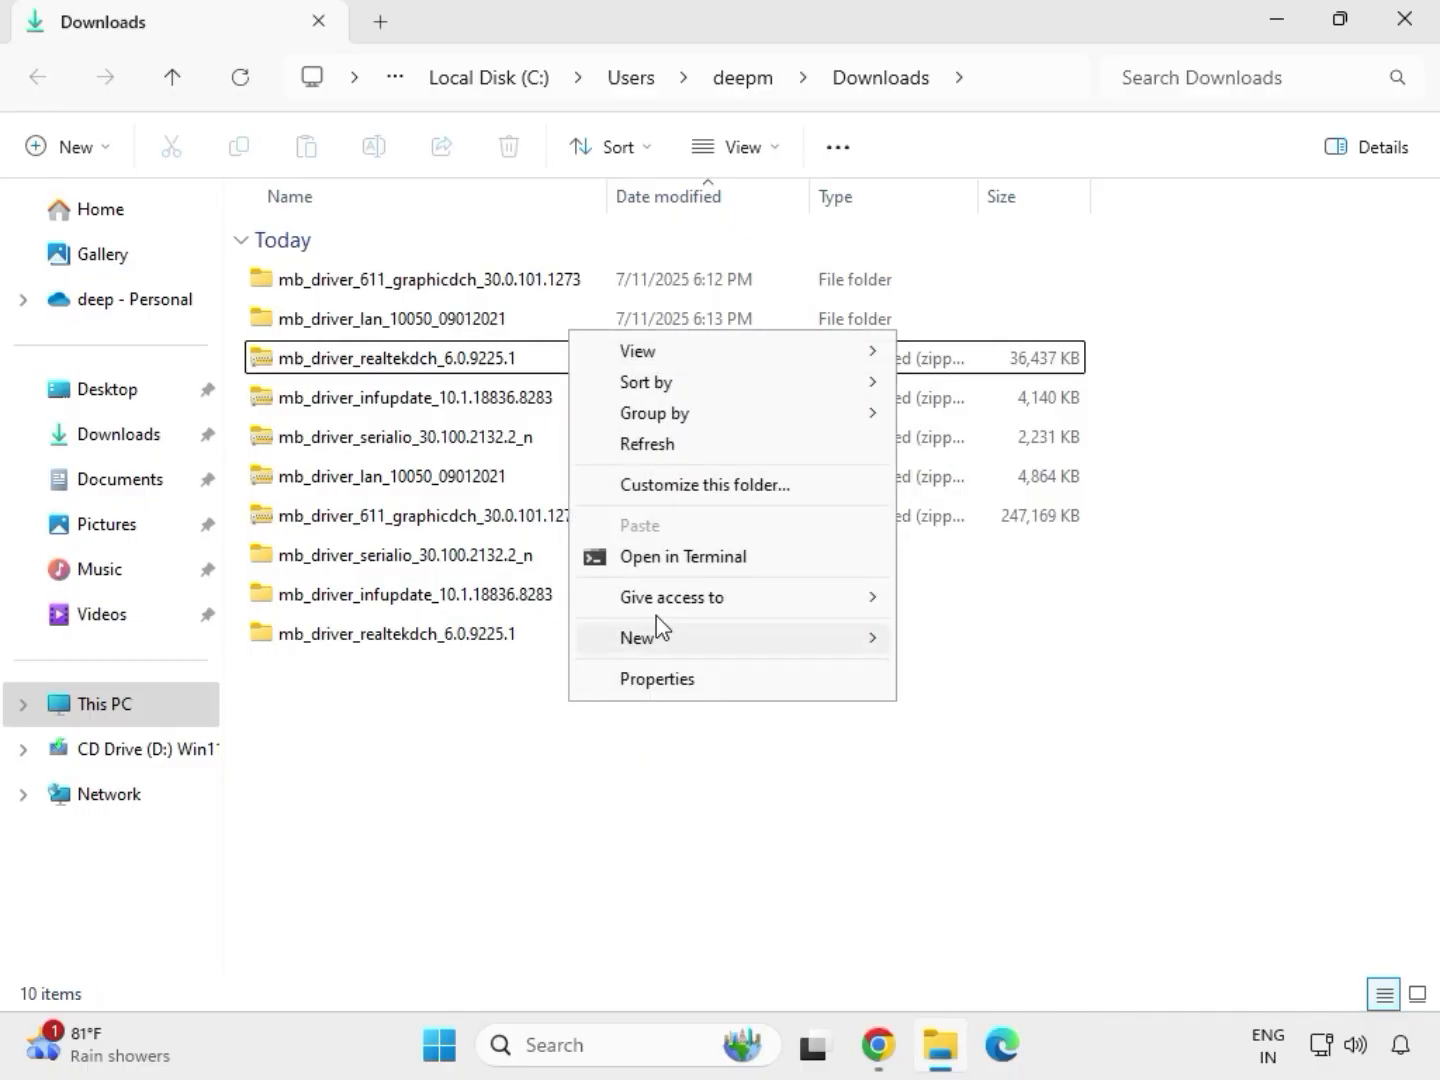
click(665, 445)
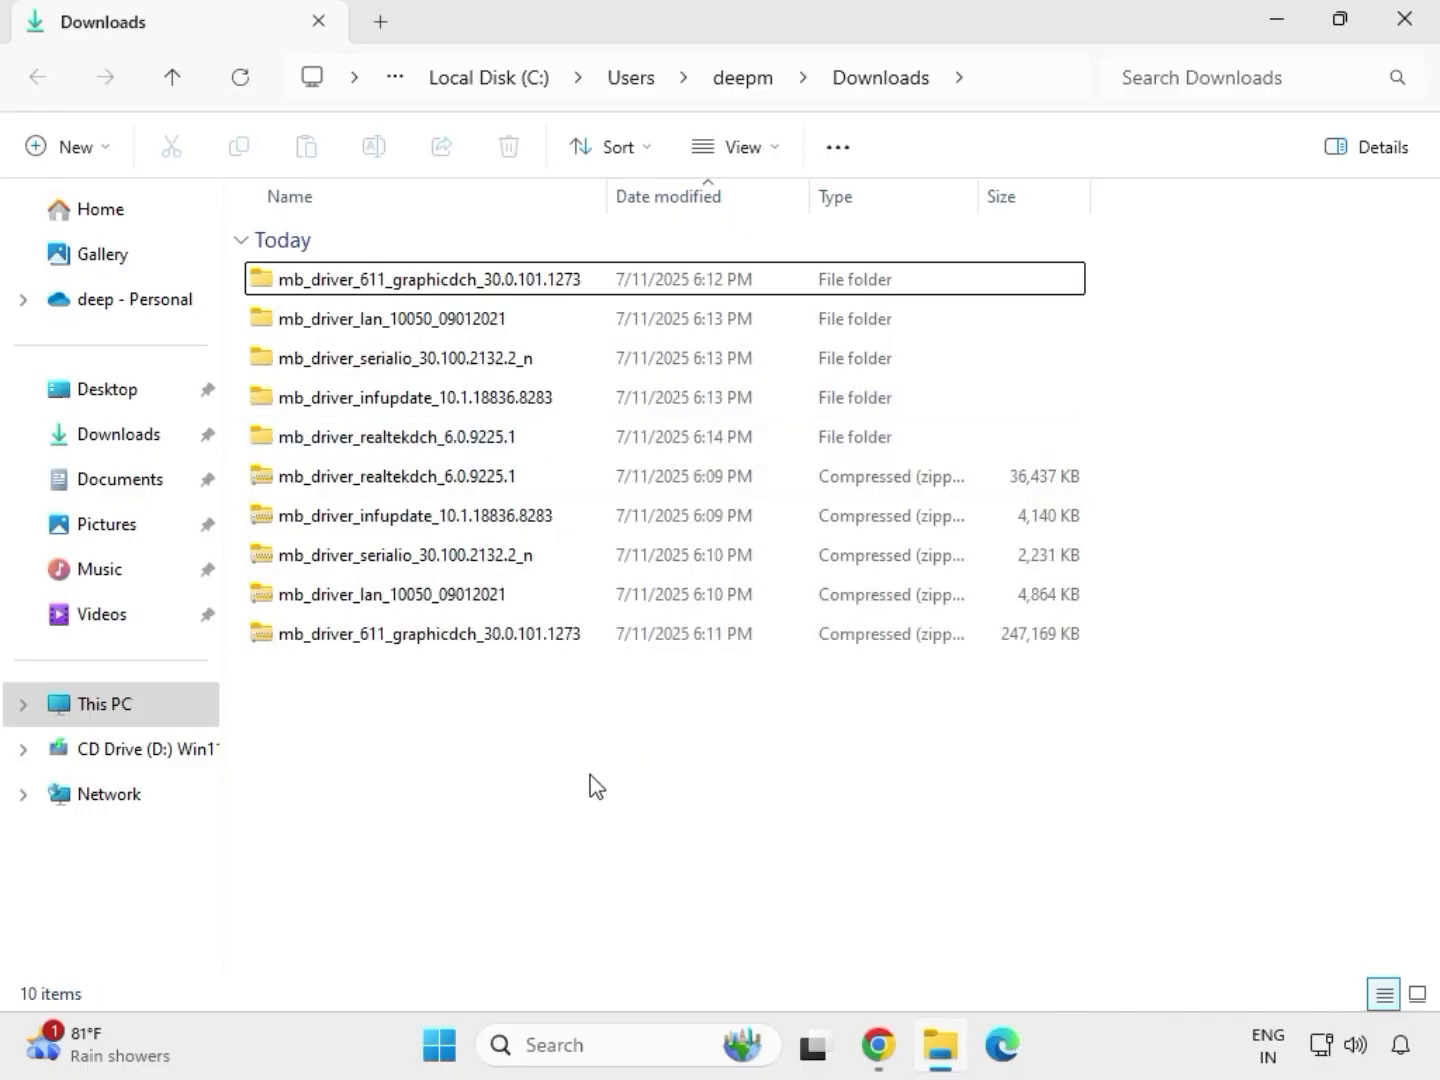
Open the extracted mb_driver_611_graphicdch_30.0.101.1273 folder and run its installer as administrator, allowing it to make changes.
drag(1106, 452, 718, 298)
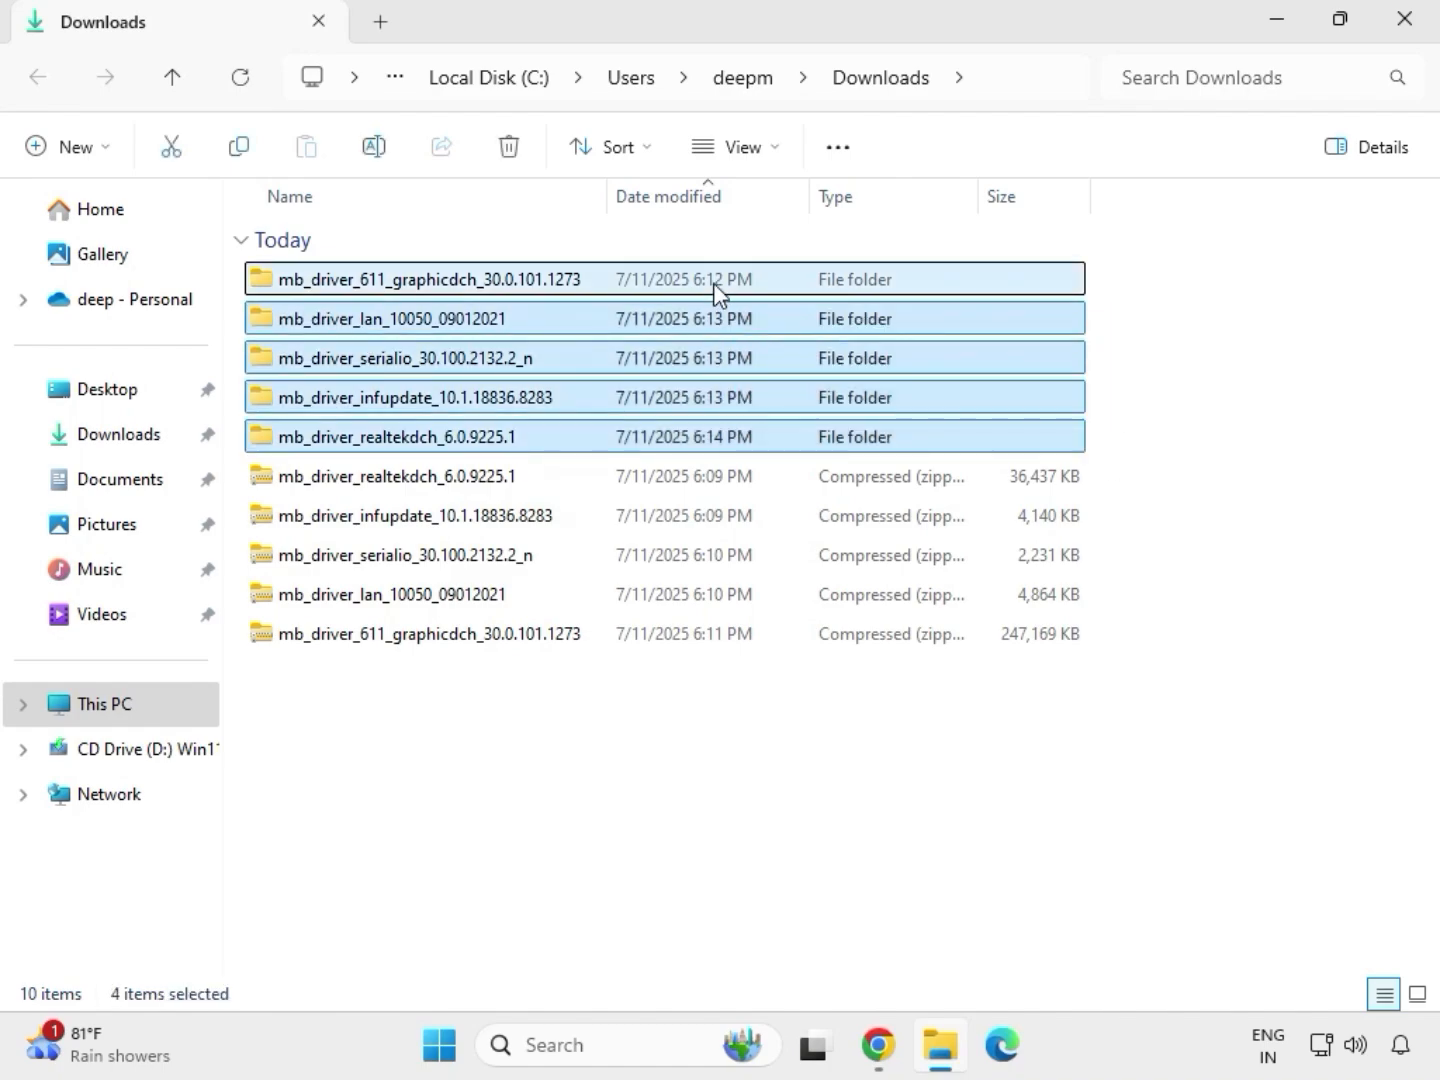
click(421, 289)
double_click(463, 285)
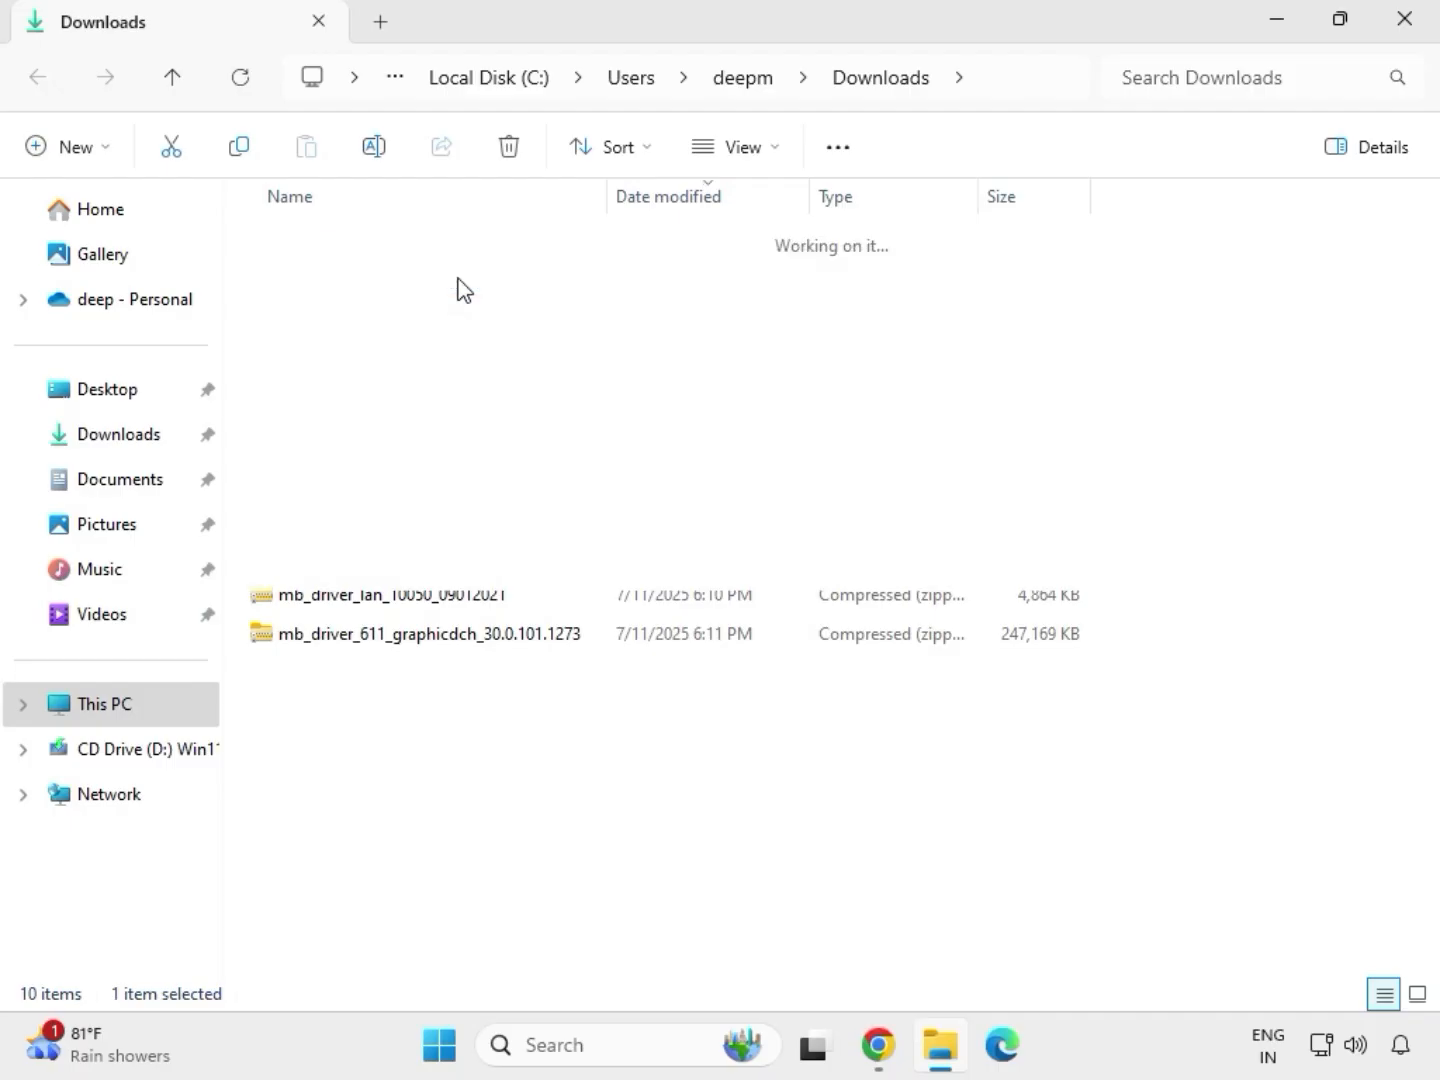
click(400, 287)
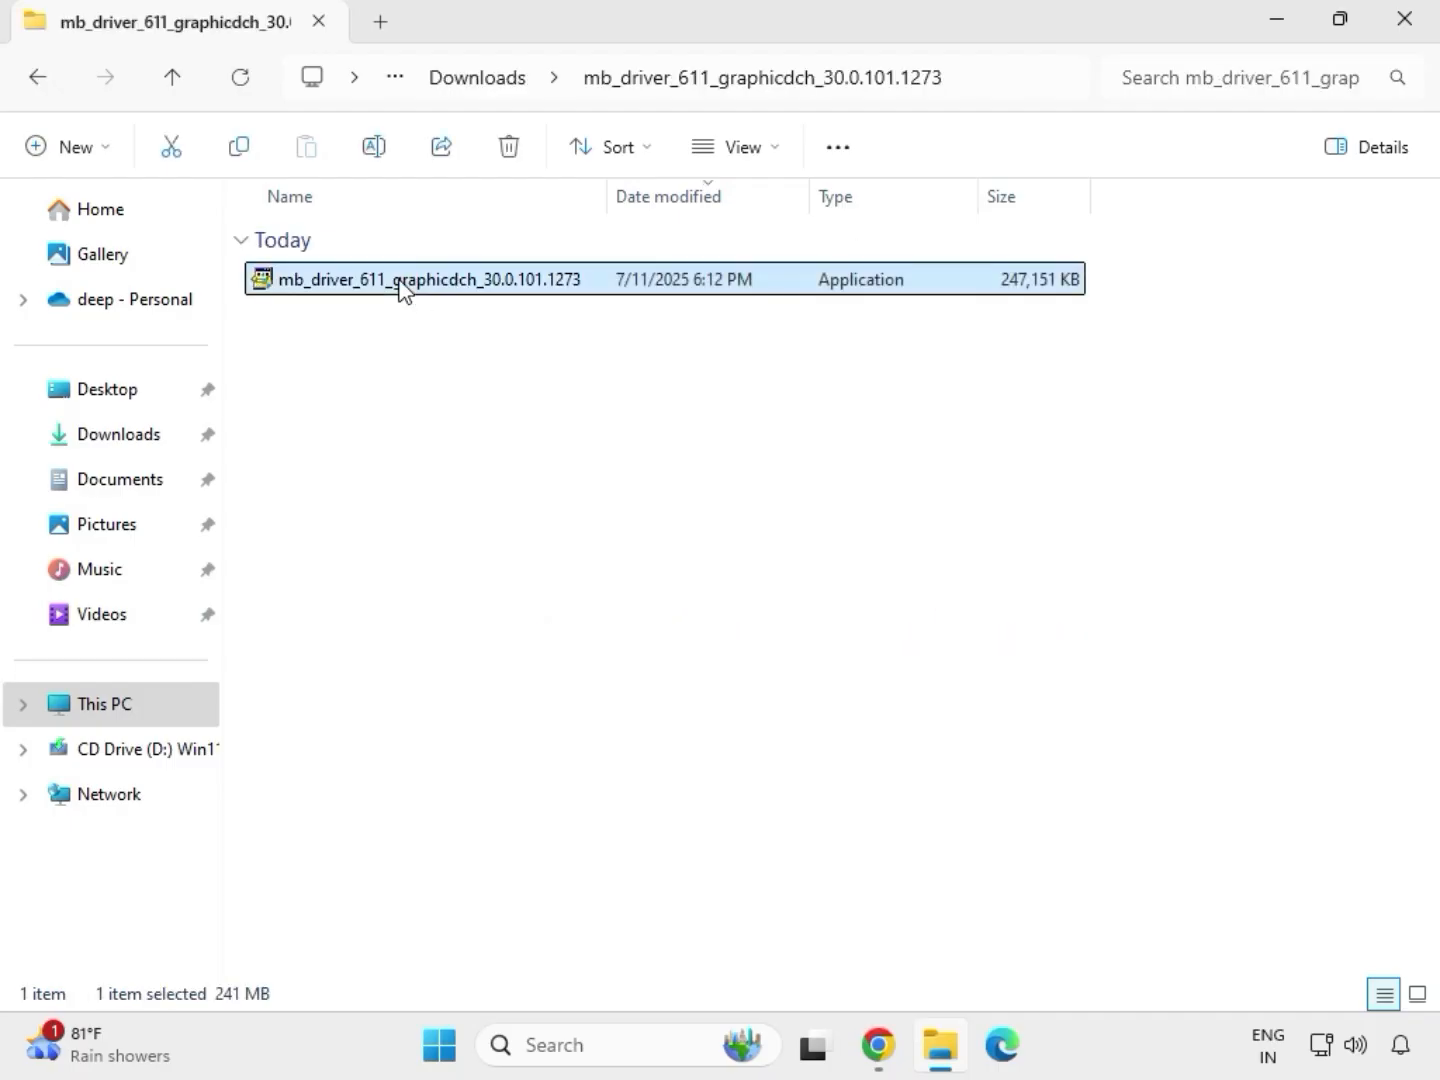
right_click(407, 291)
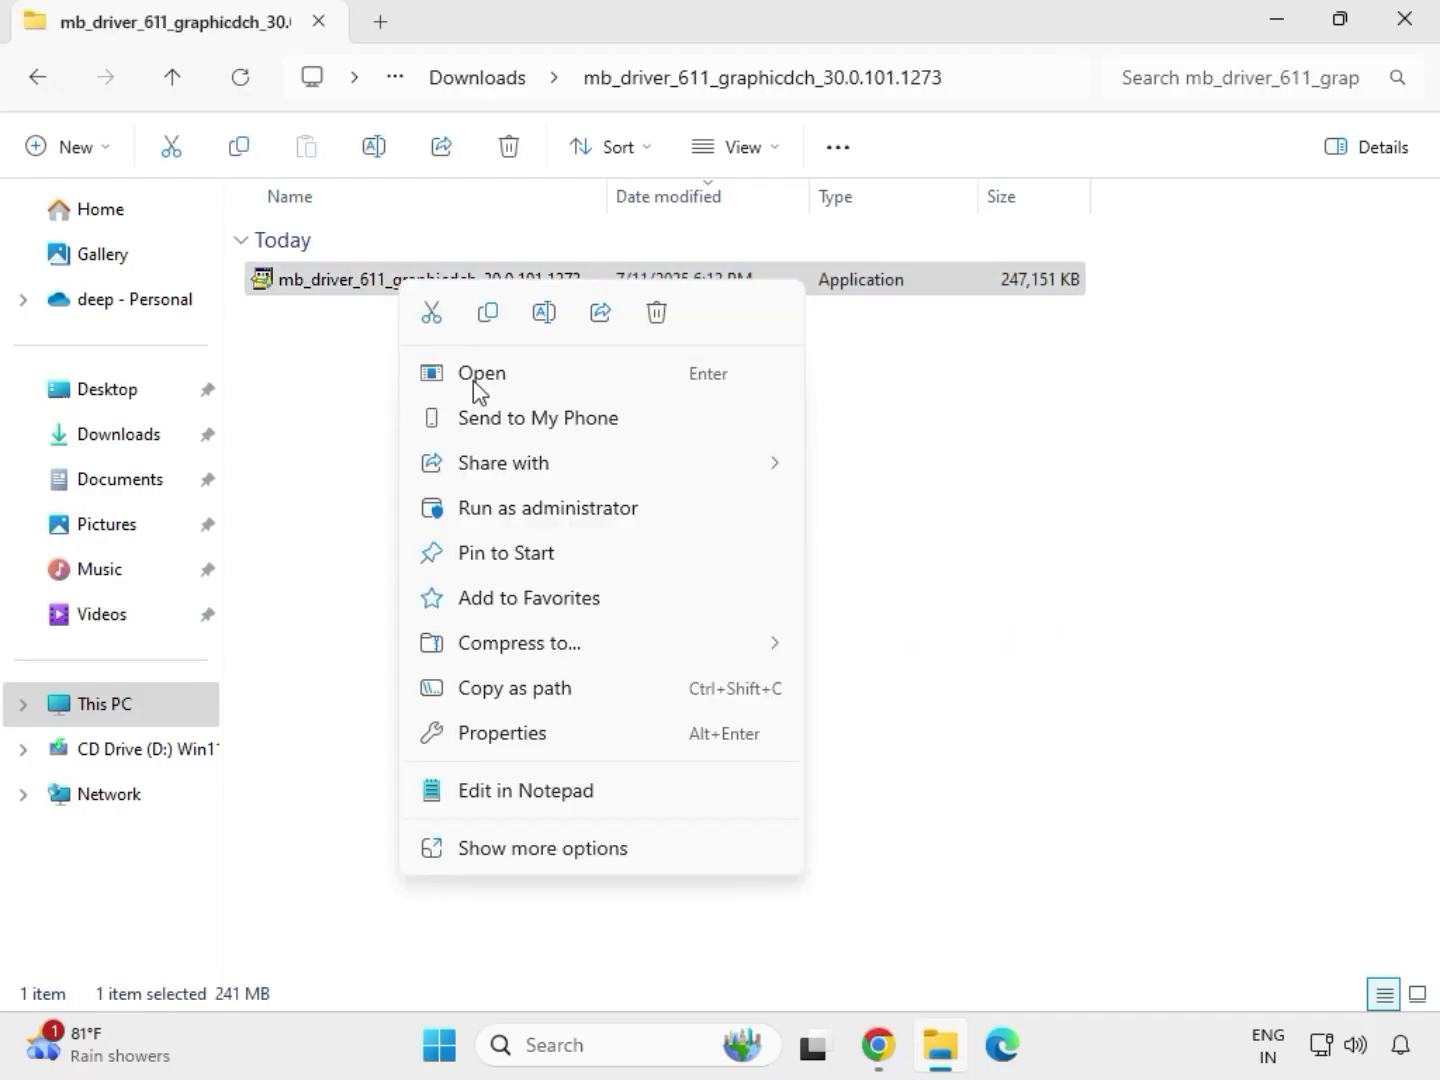
click(526, 509)
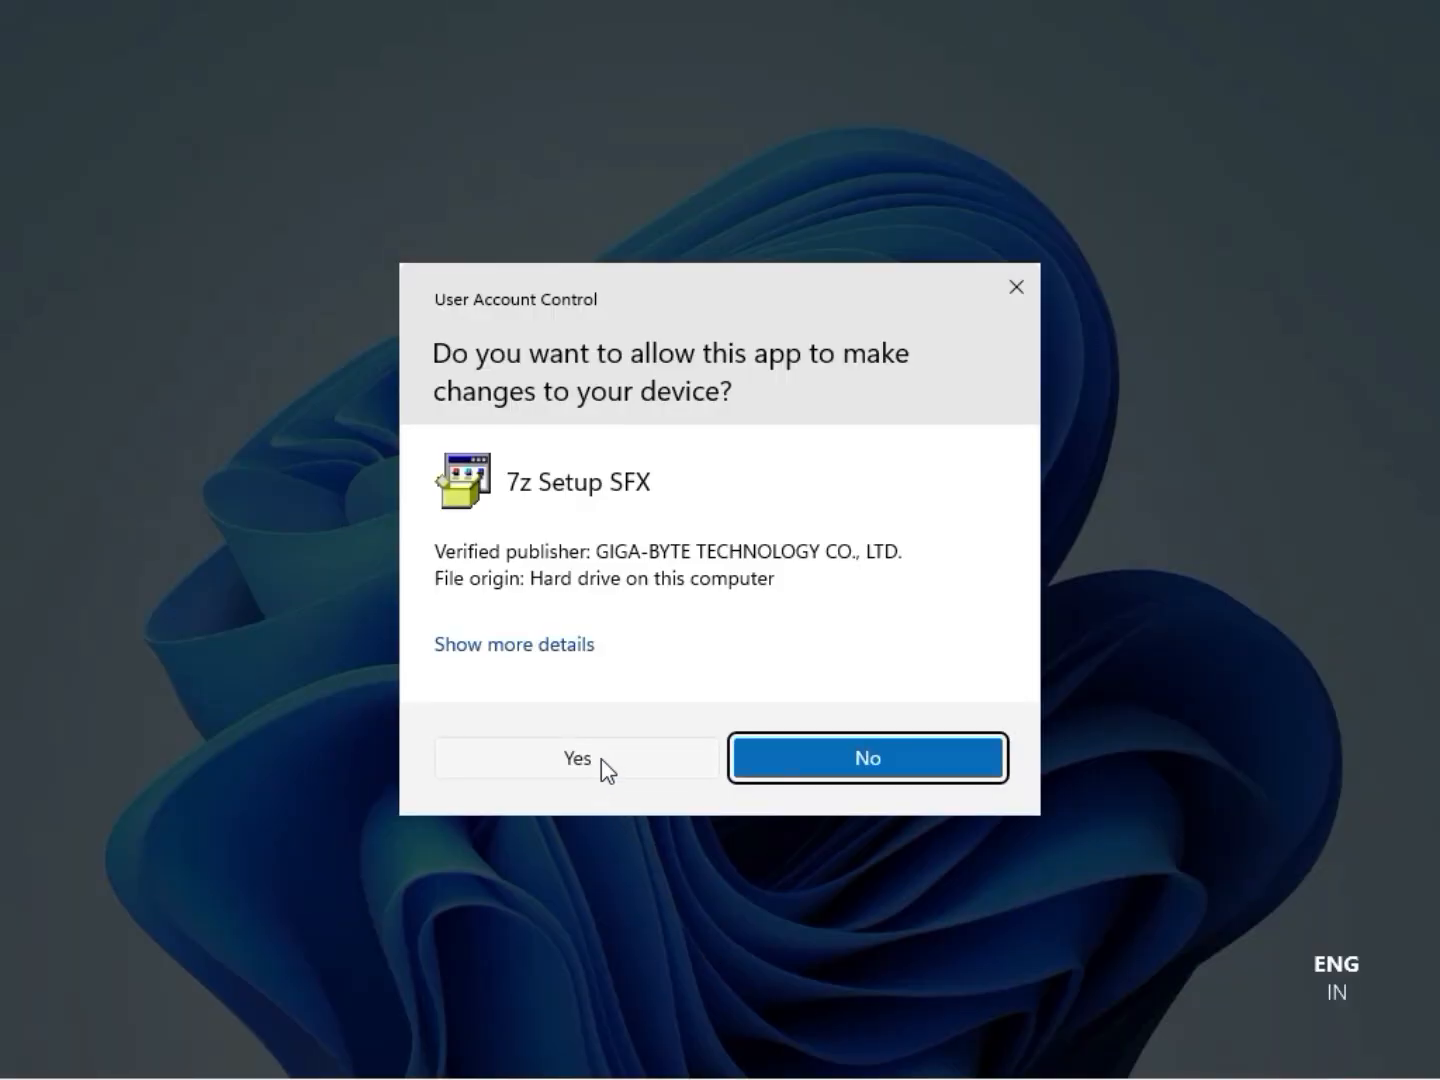
click(601, 759)
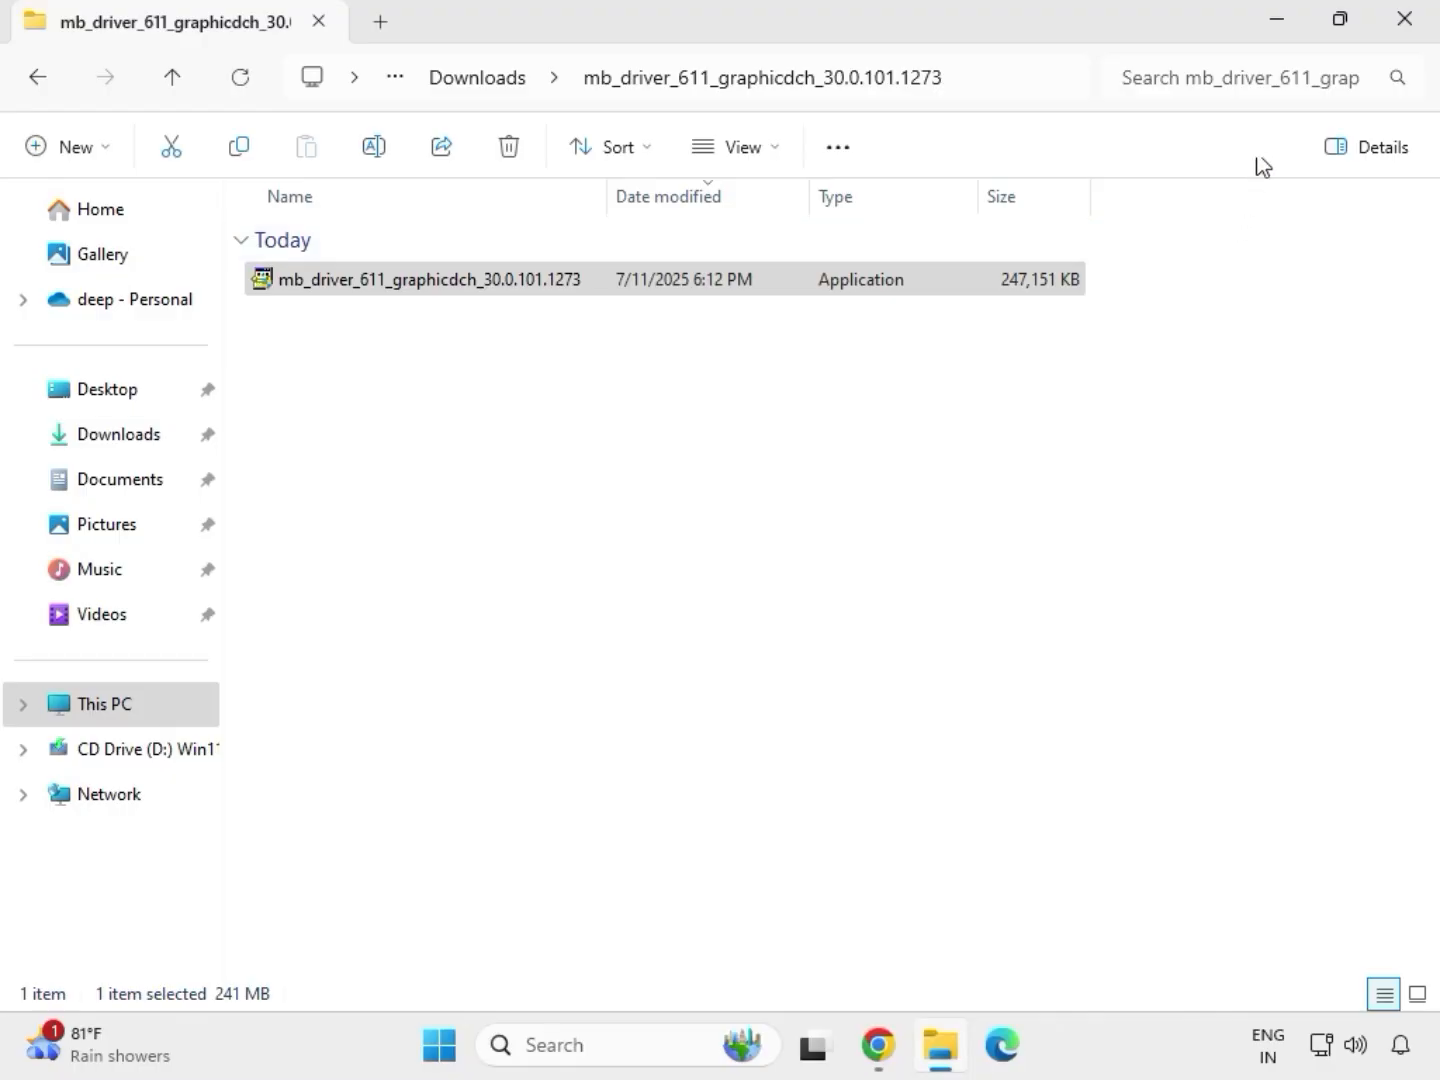
Close the graphics driver folder and reopen the Downloads folder in File Explorer.
click(1421, 35)
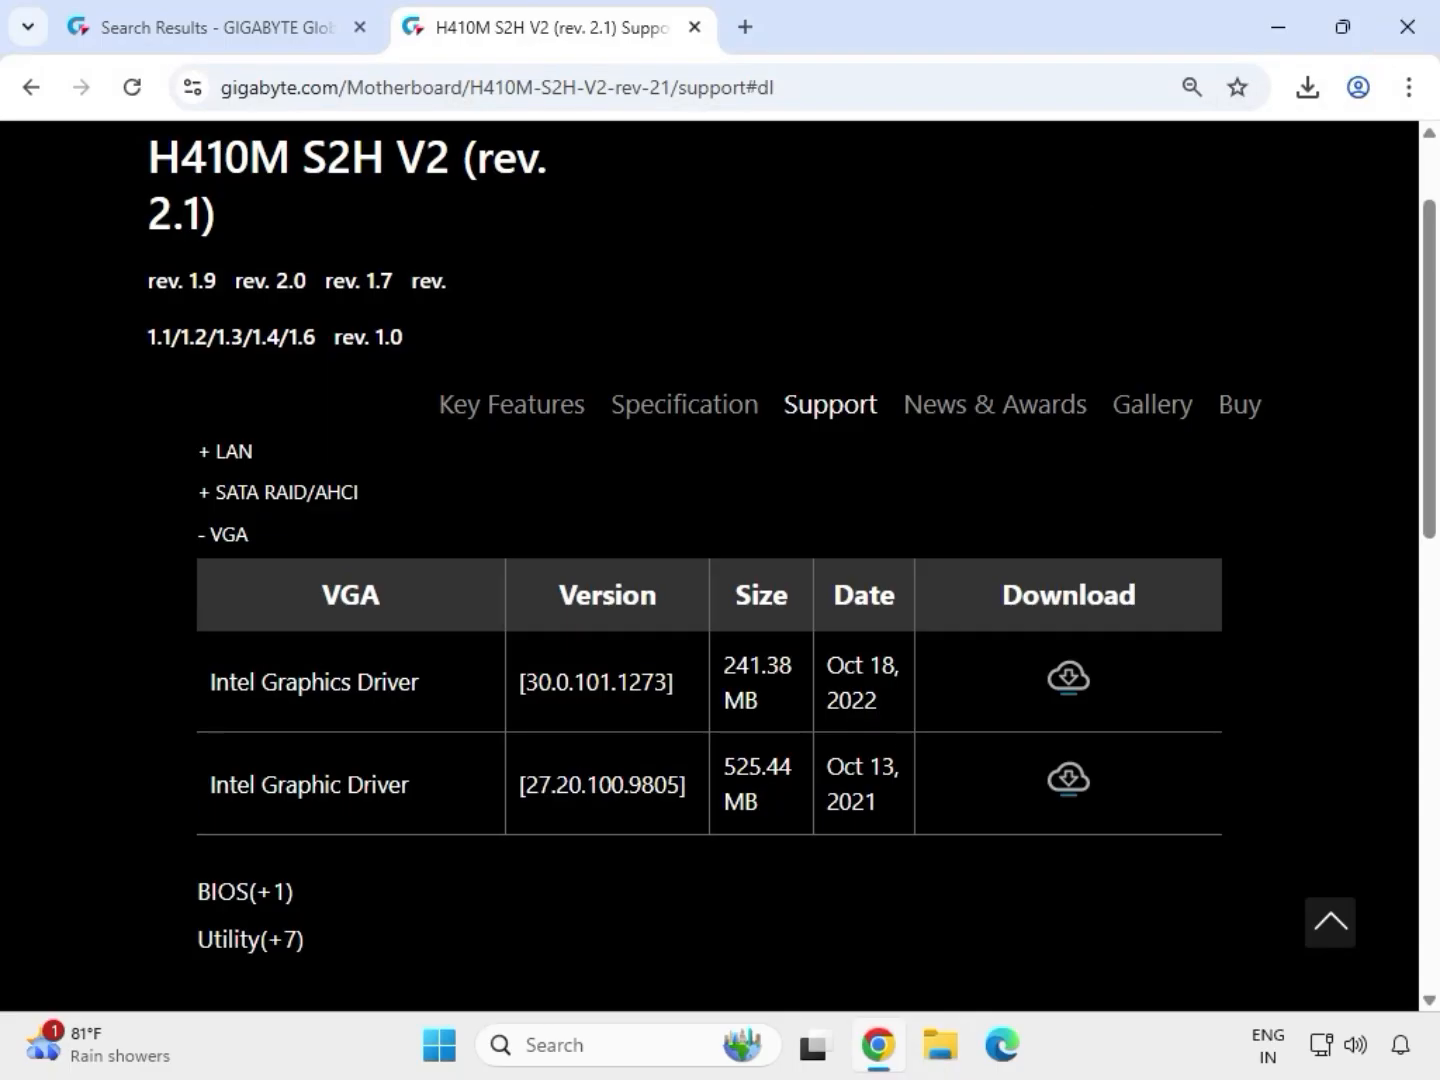
click(943, 1062)
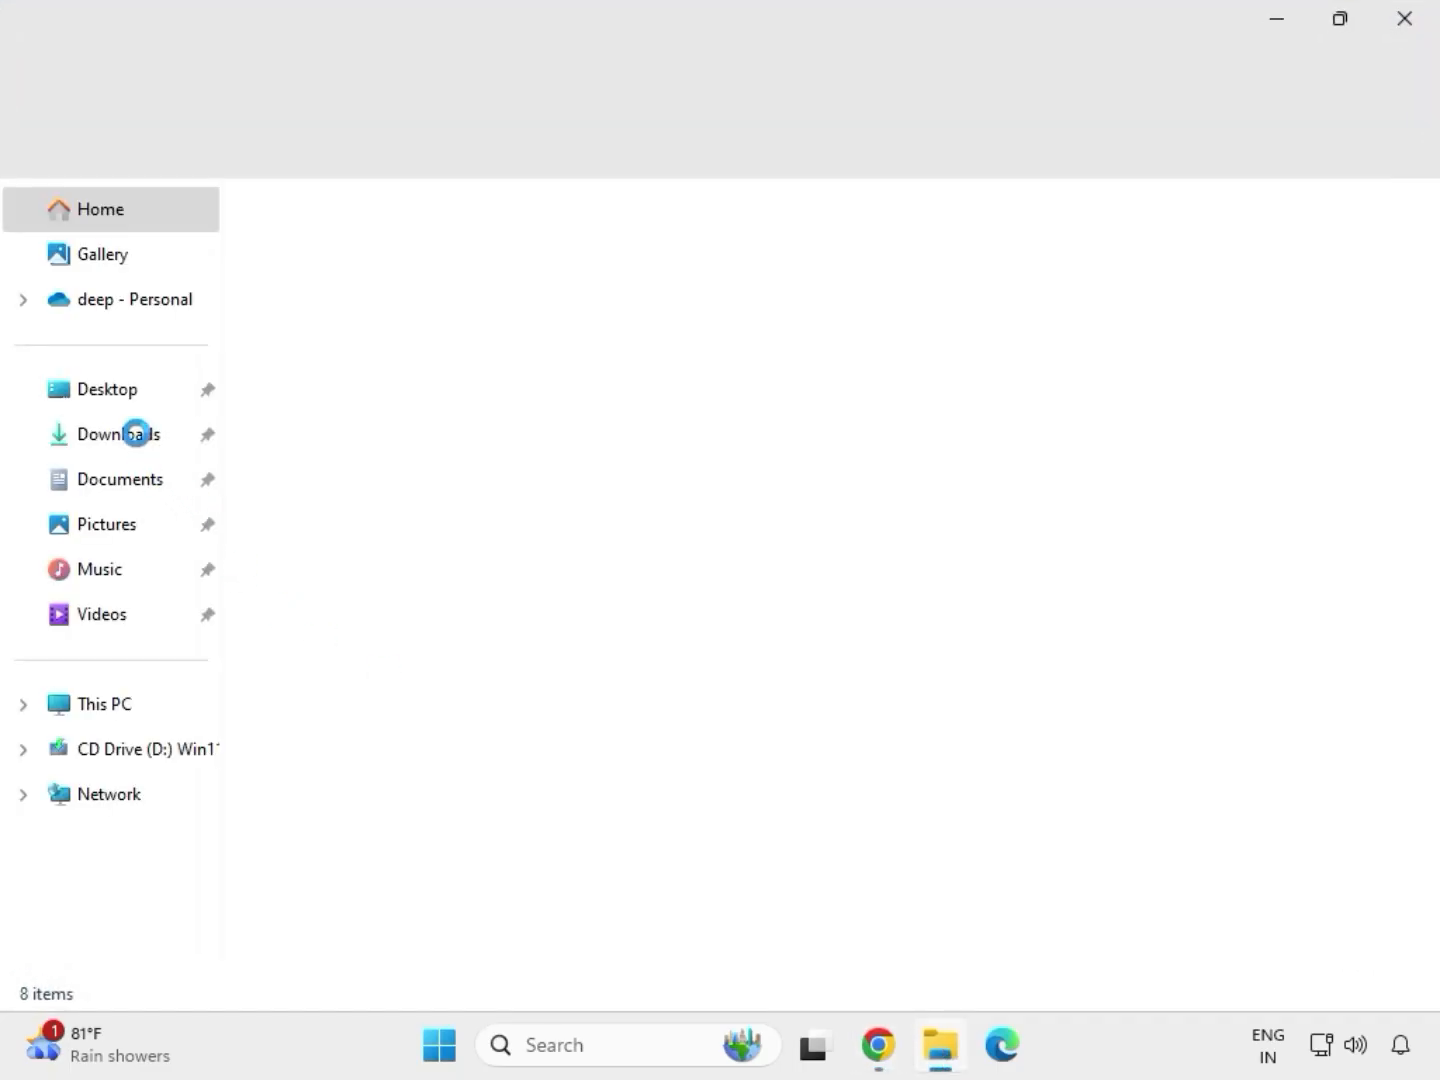
click(136, 436)
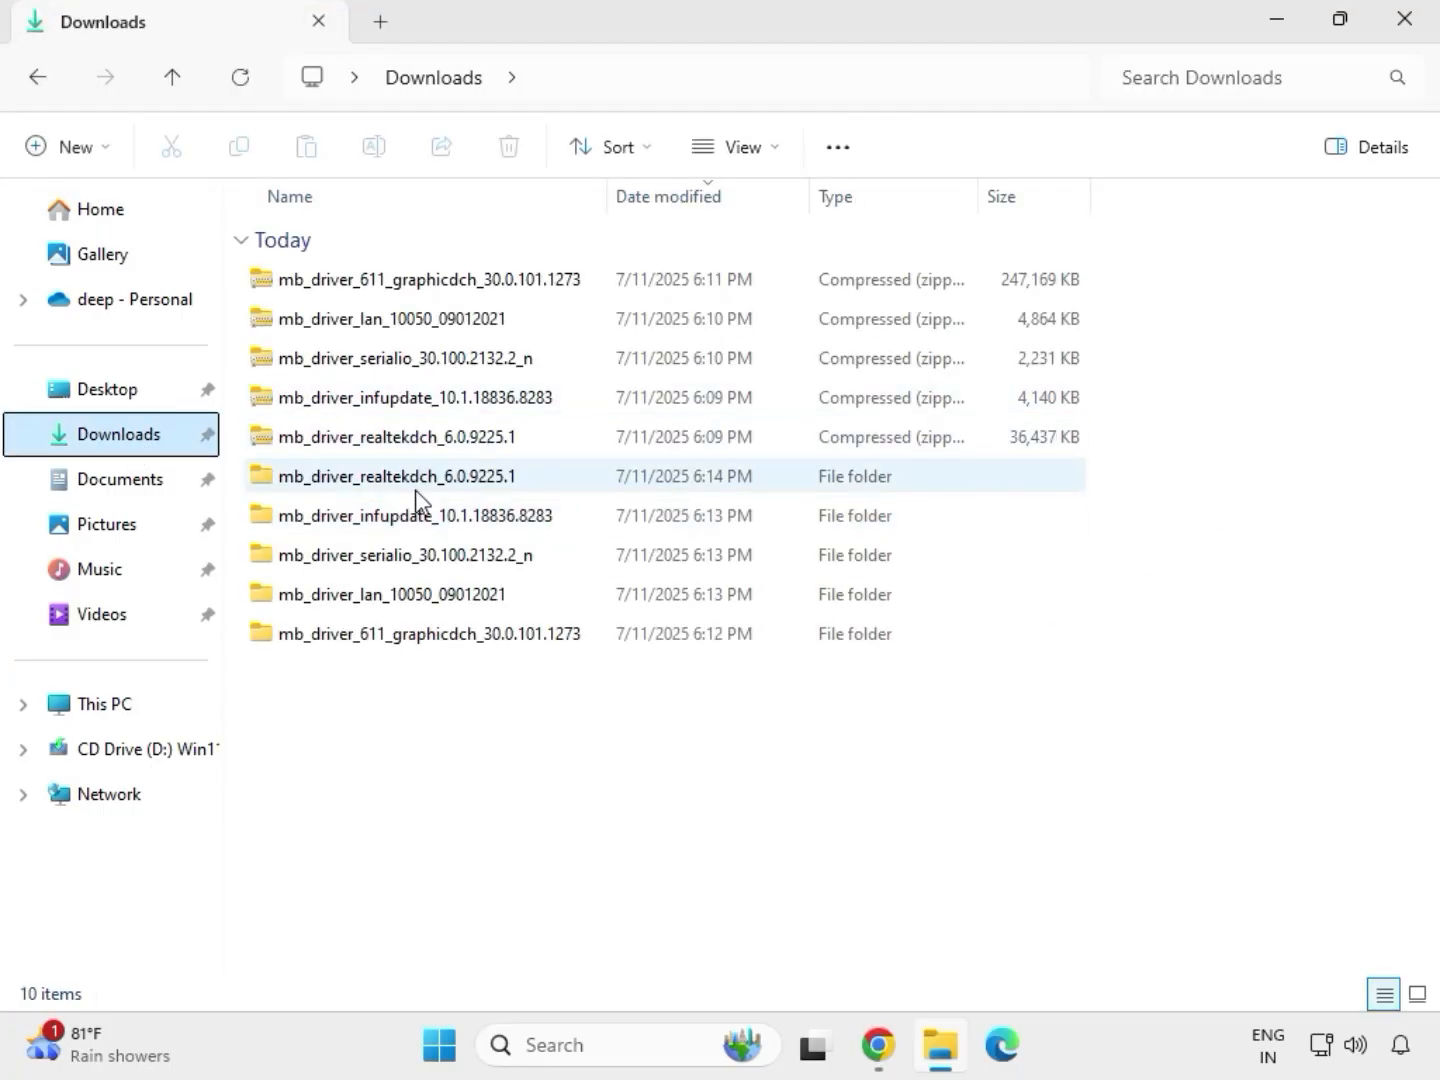
click(409, 478)
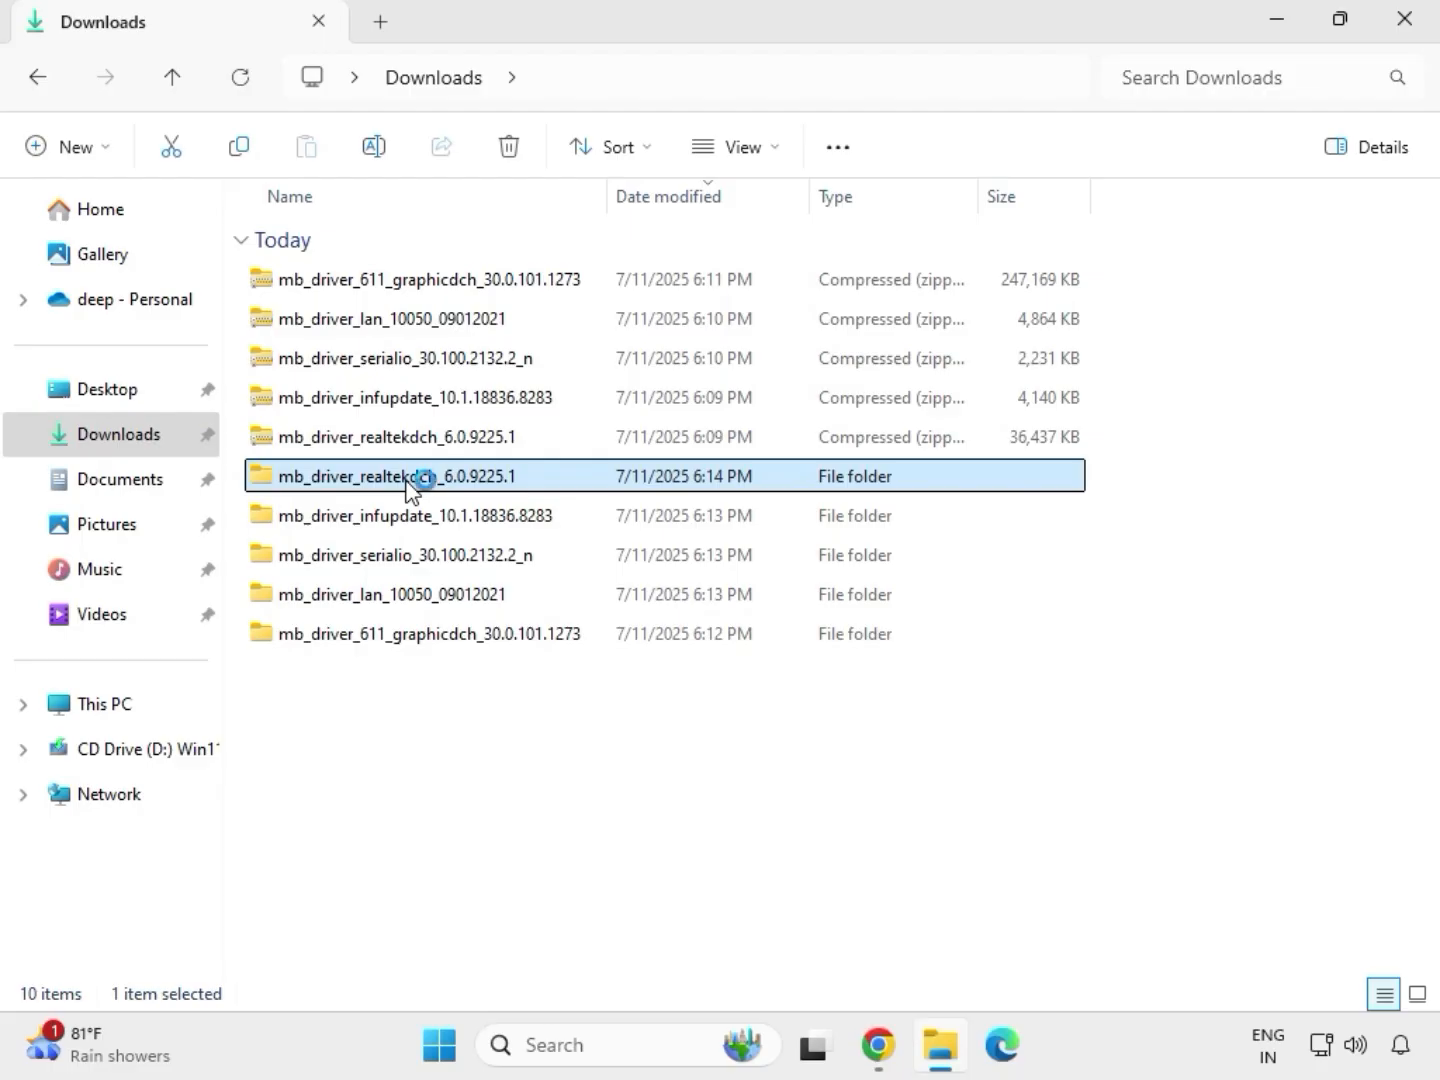
click(465, 636)
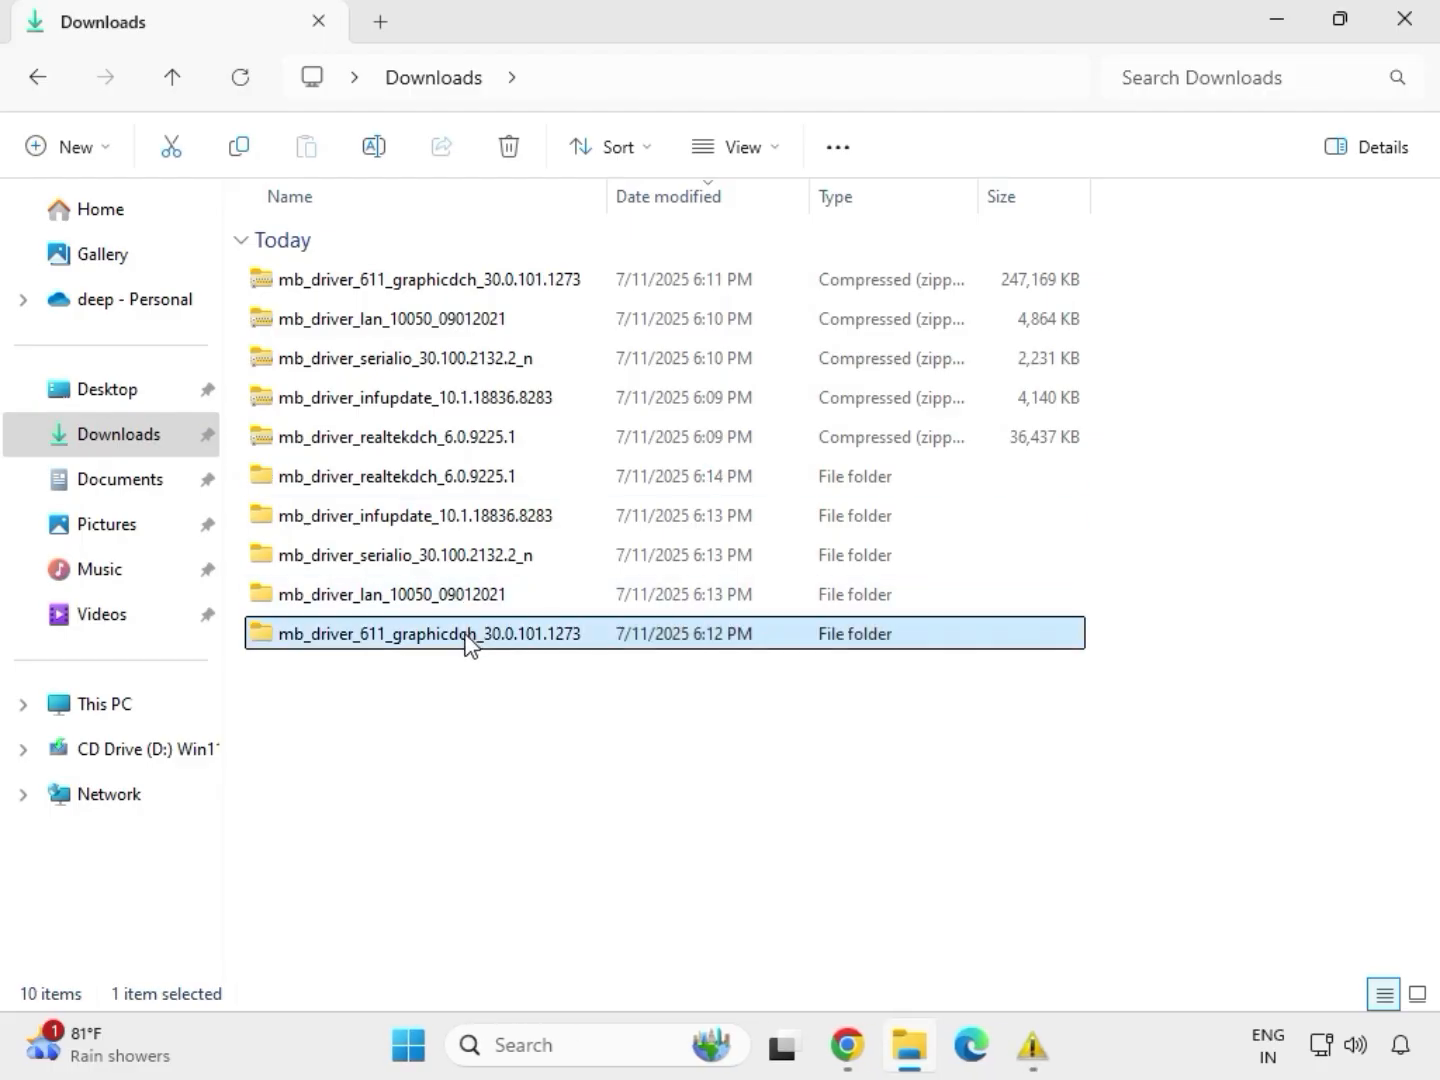
click(446, 595)
Launch the Install_Win10_10050_09012021 LAN driver installer from its extracted folder, allow it, and continue the wizard with Repair.
mouse_move(1031, 1045)
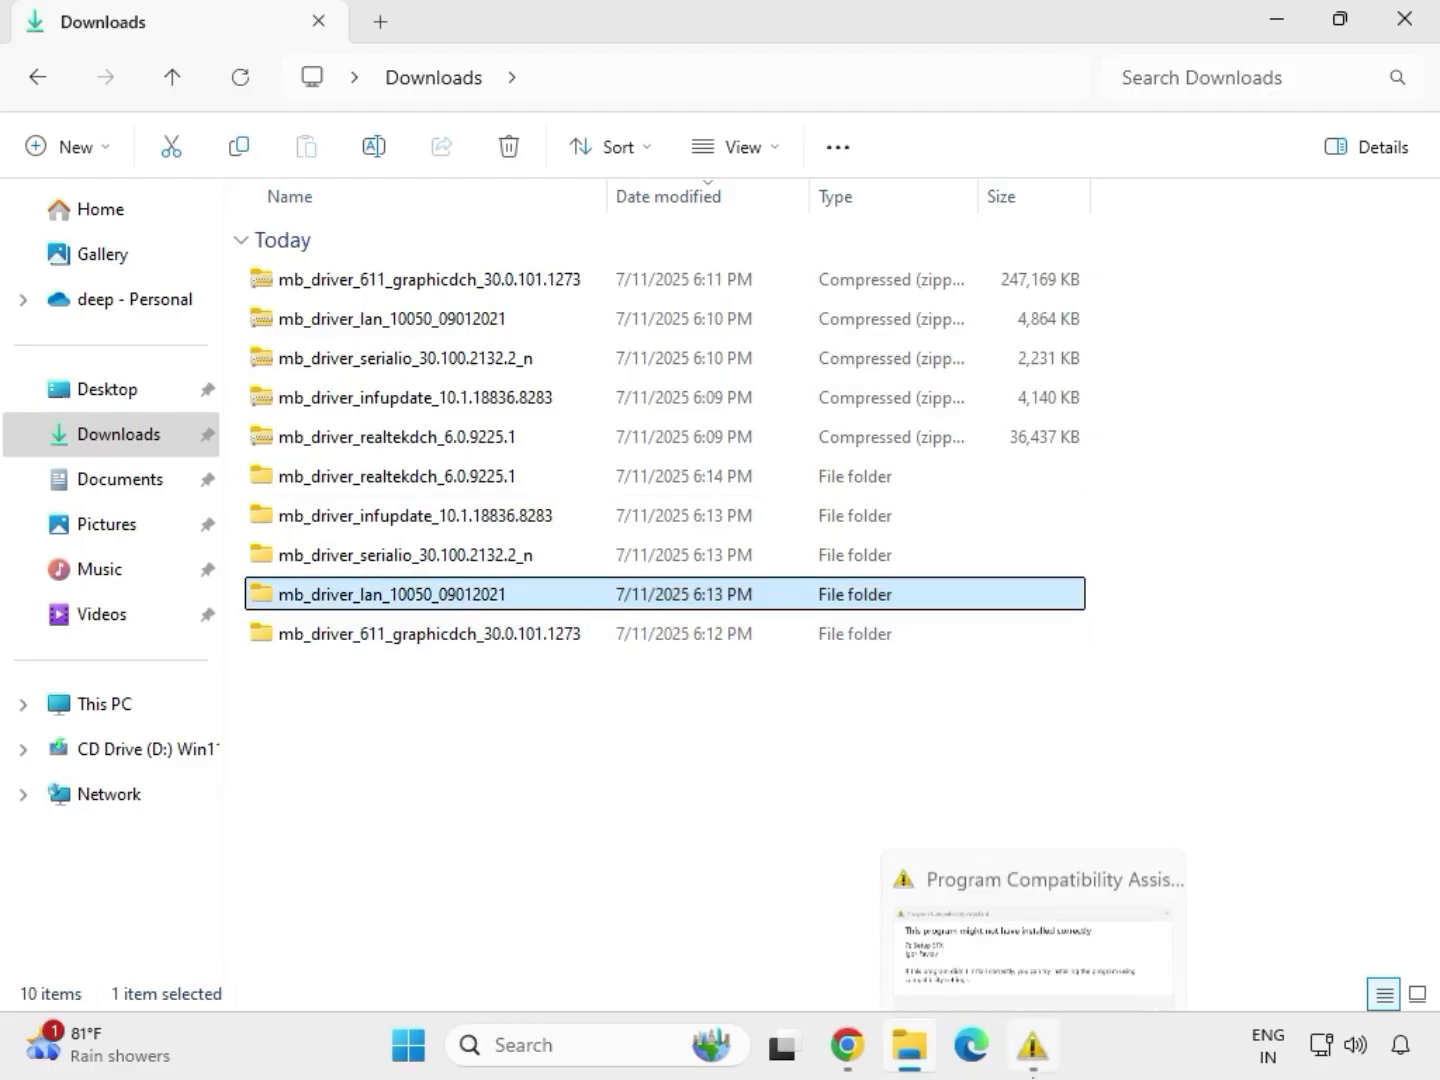
double_click(450, 601)
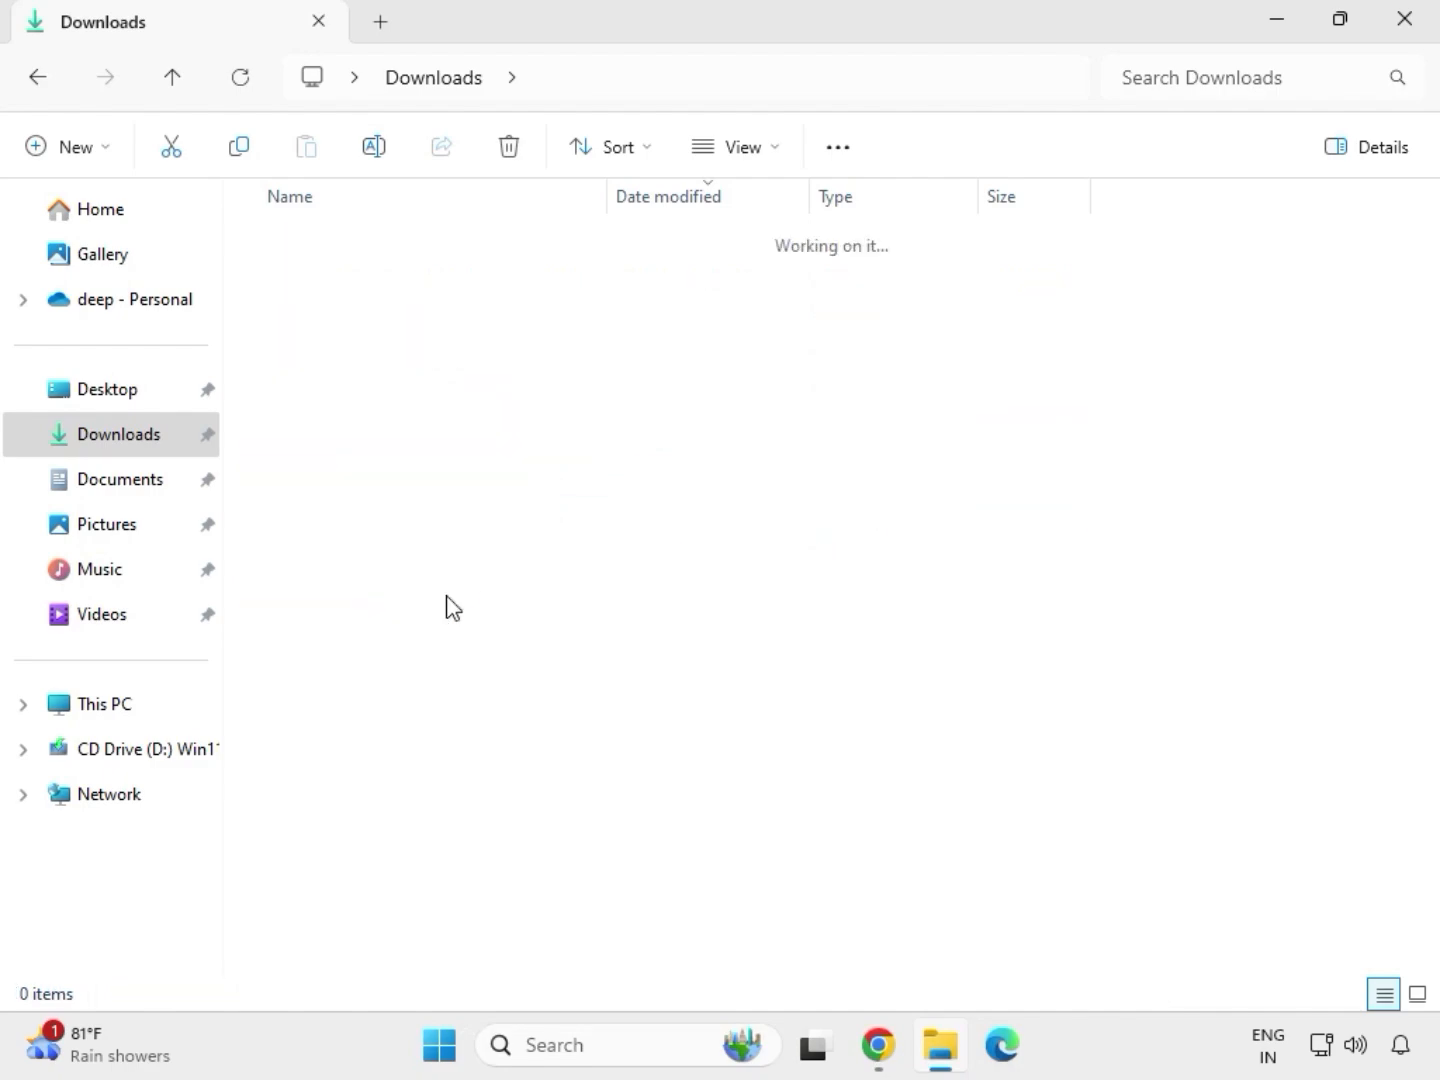
double_click(357, 283)
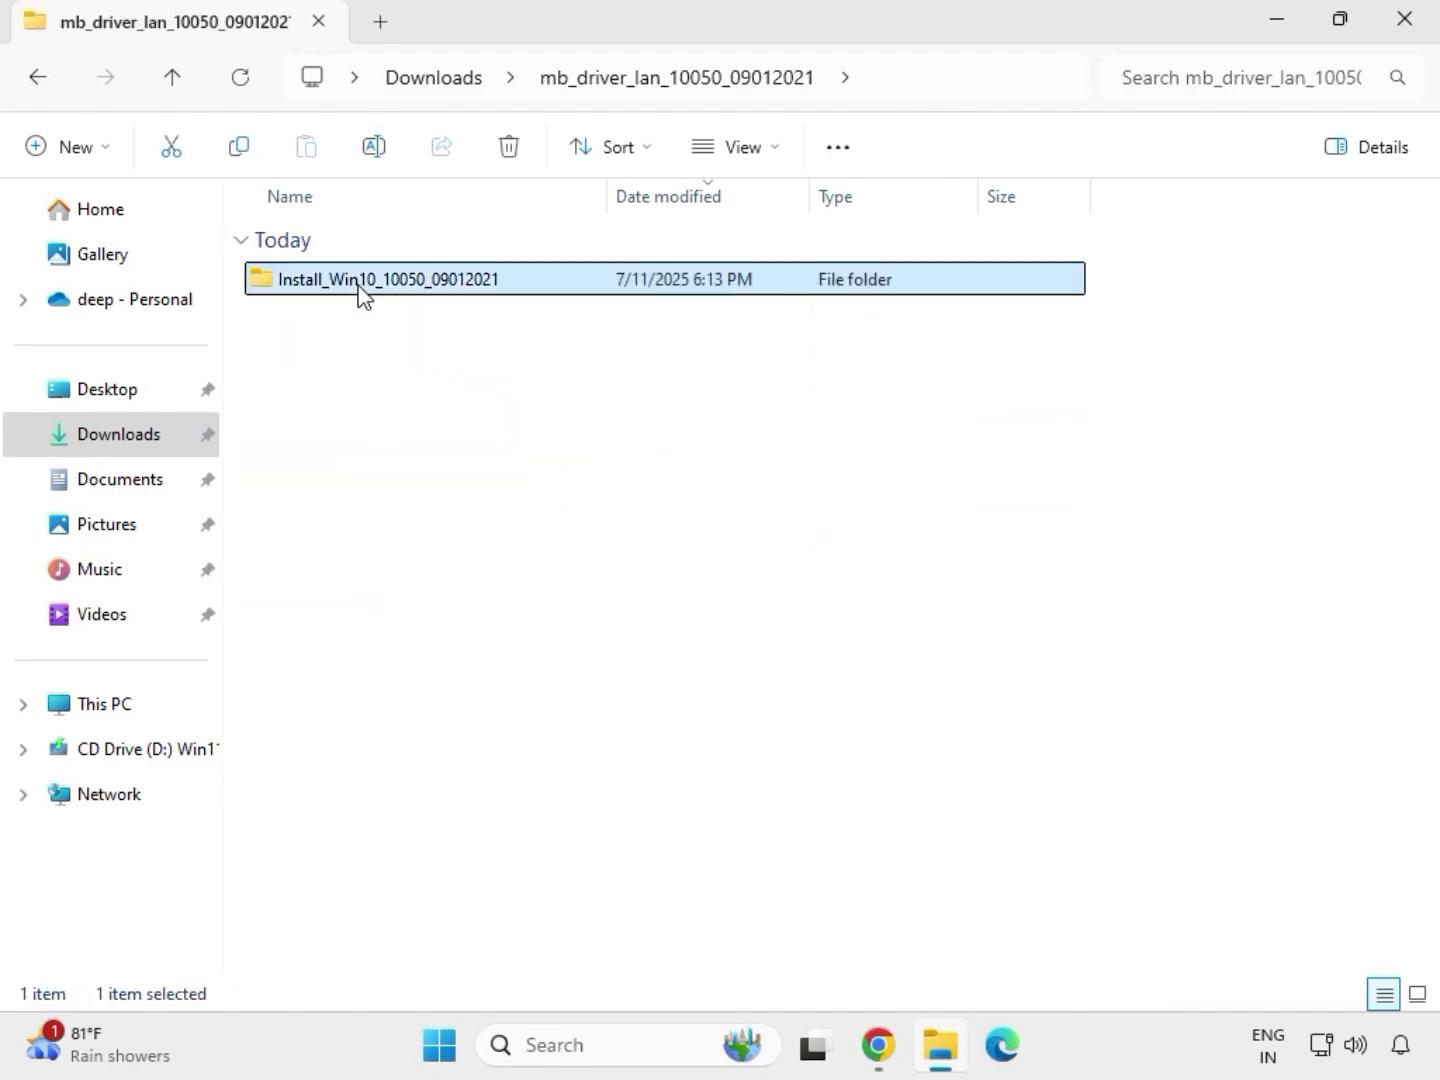
double_click(358, 283)
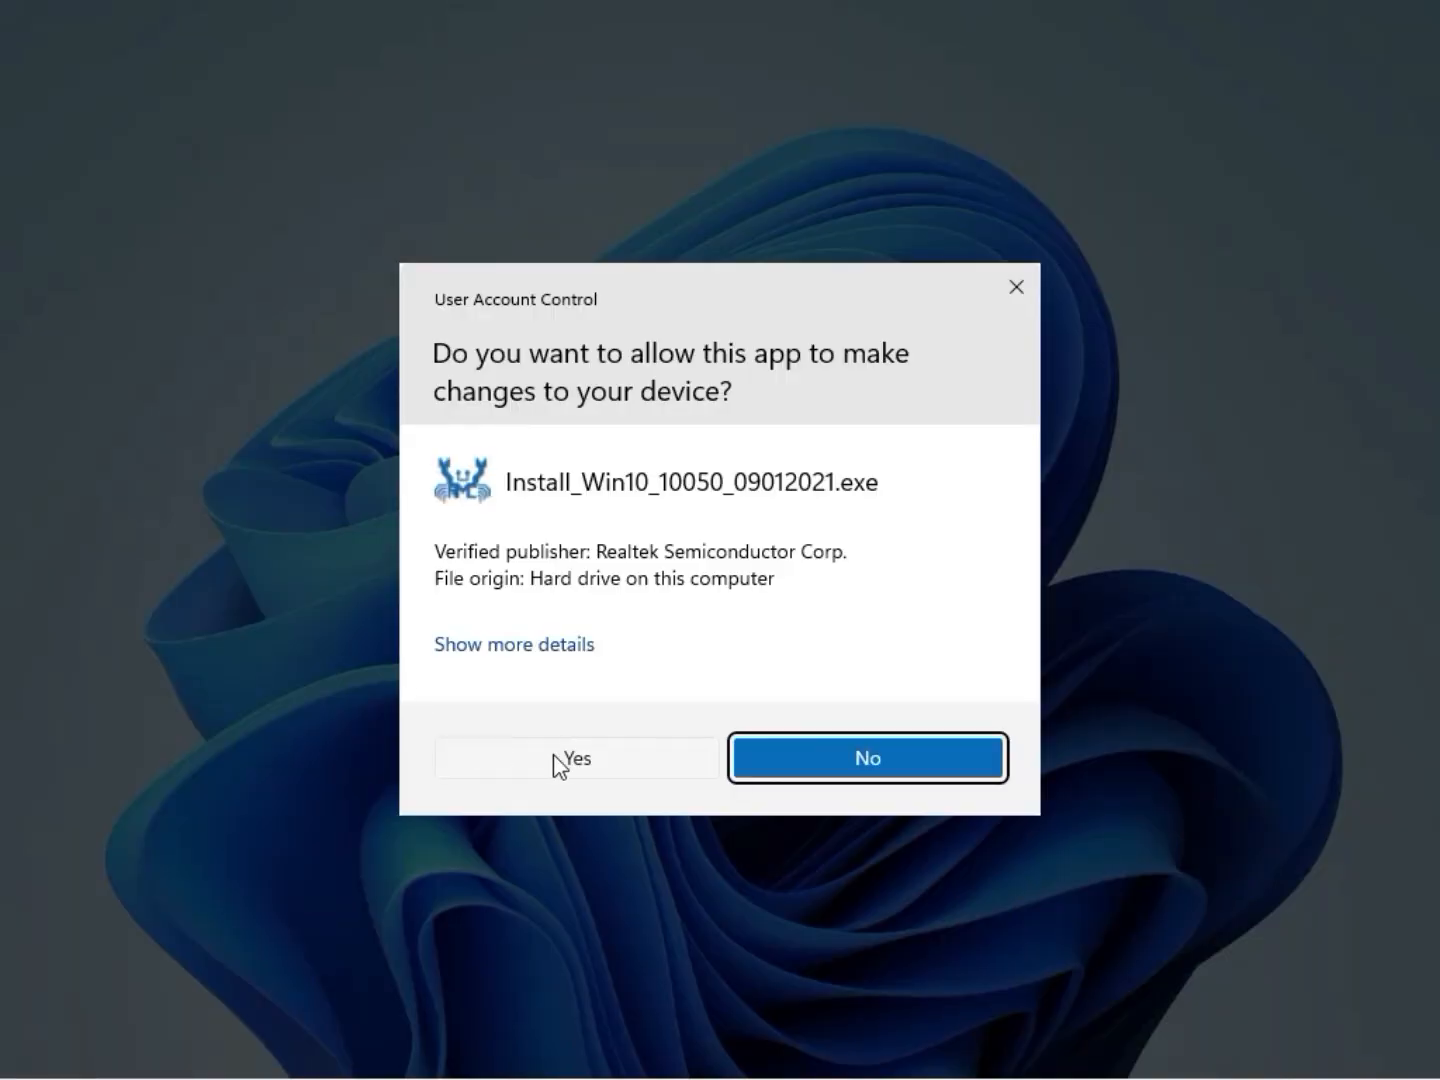
click(556, 760)
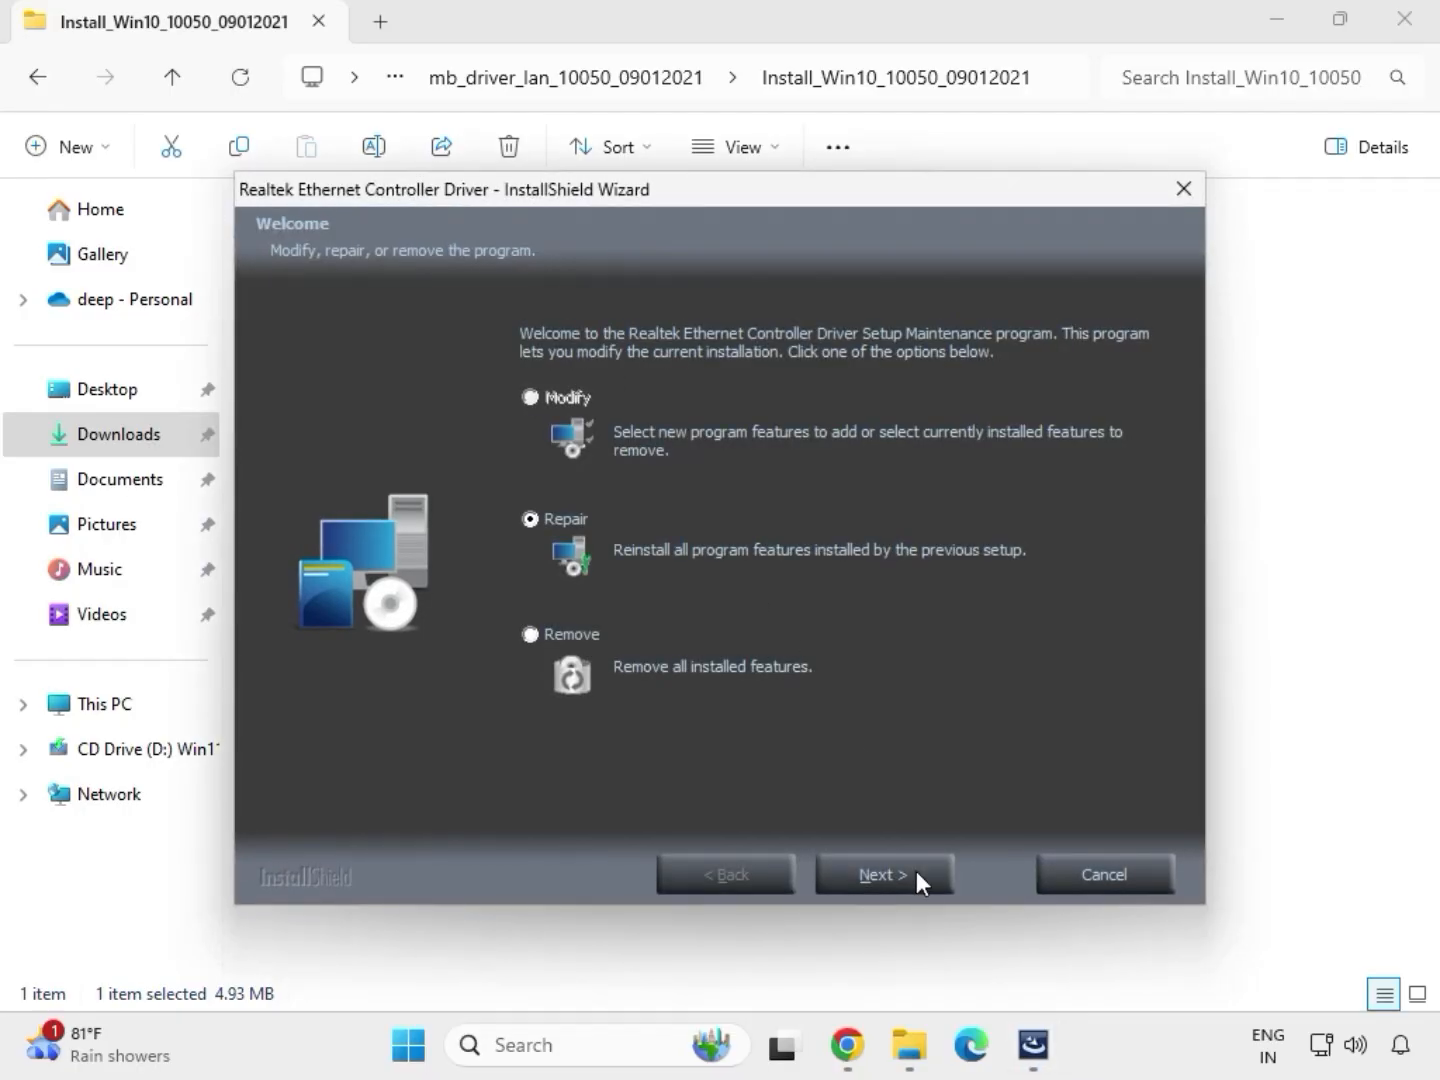
click(918, 876)
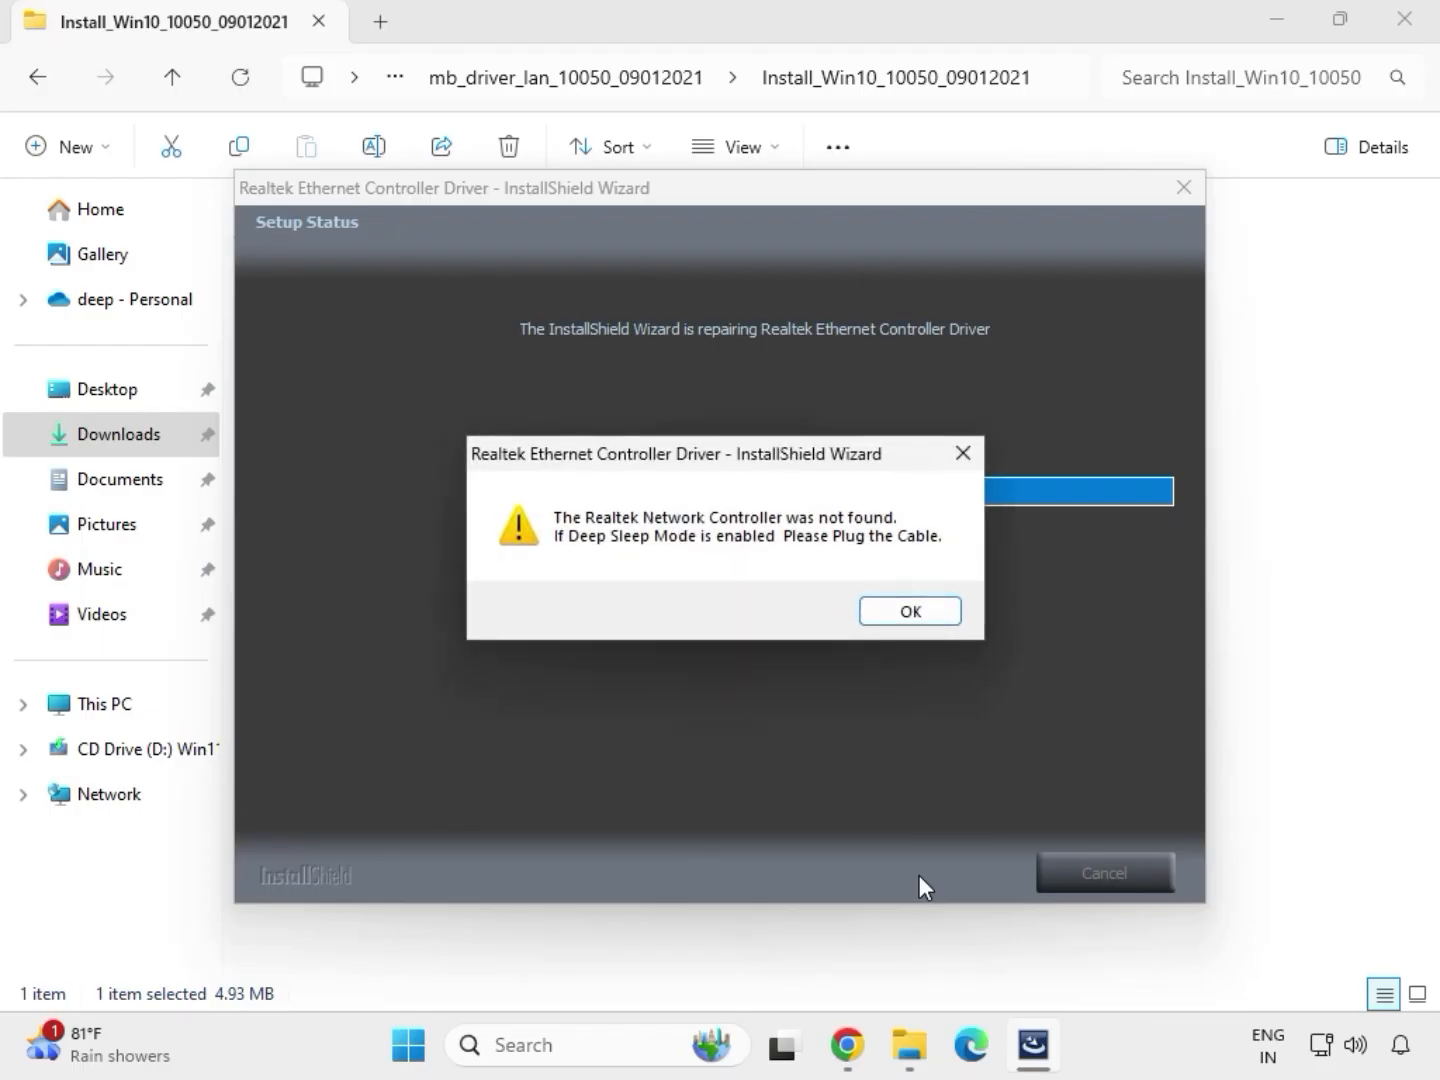
Dismiss the LAN driver warning, finish the Realtek Ethernet Controller Driver wizard, and go back to the Downloads folder.
click(877, 607)
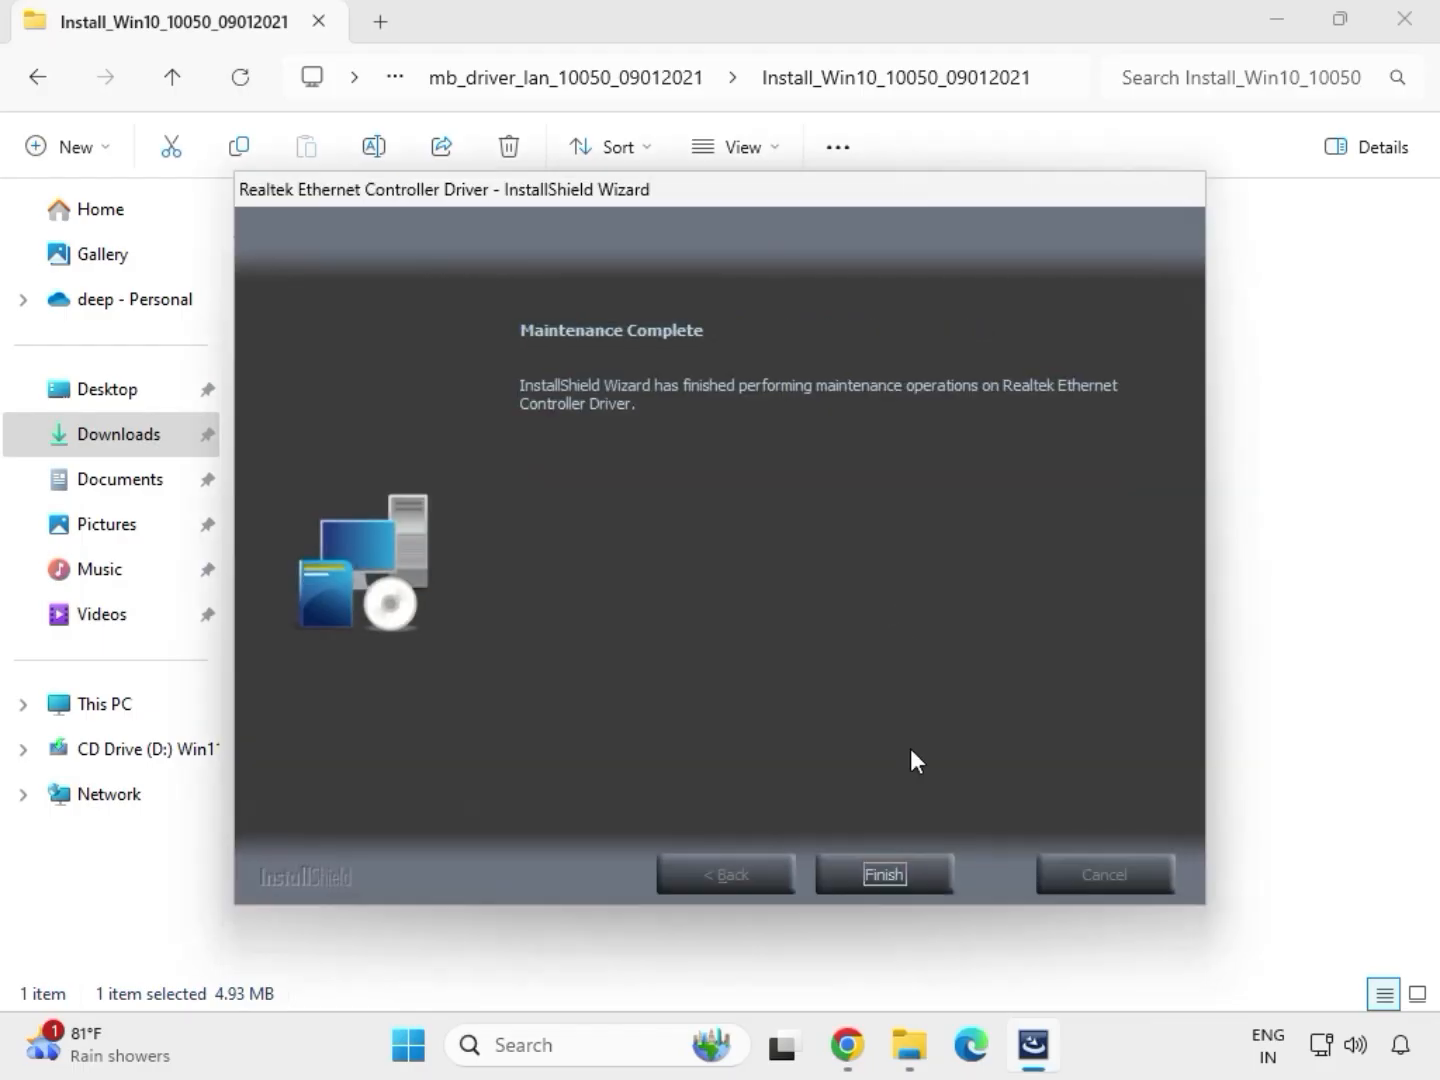
click(895, 861)
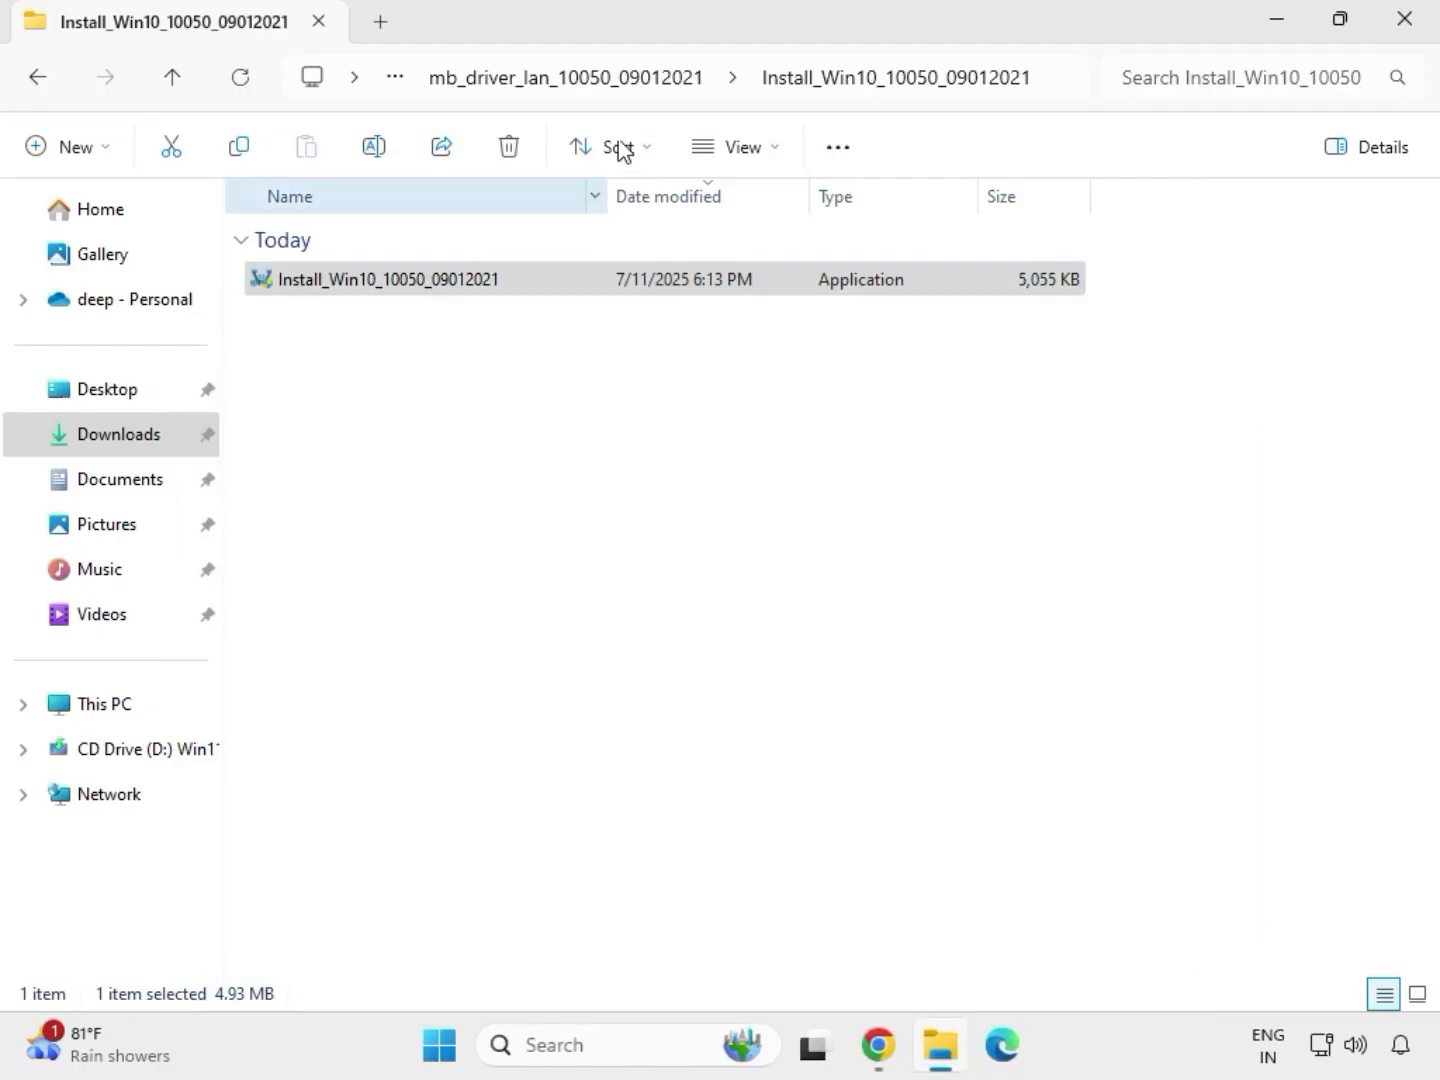
click(38, 77)
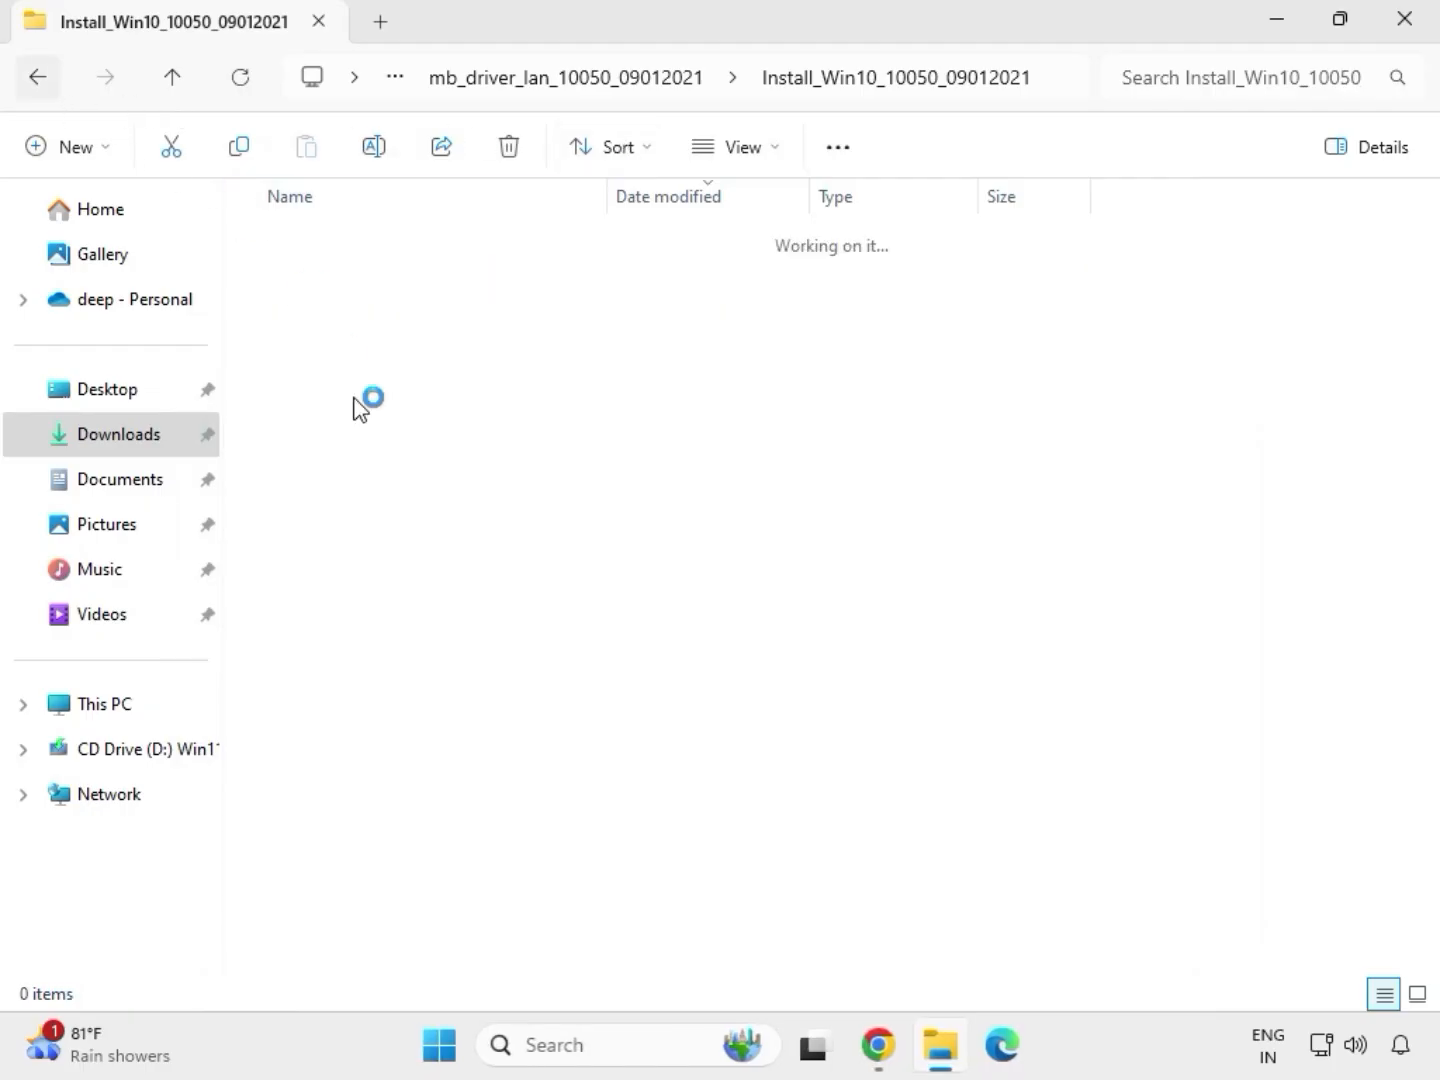
click(37, 79)
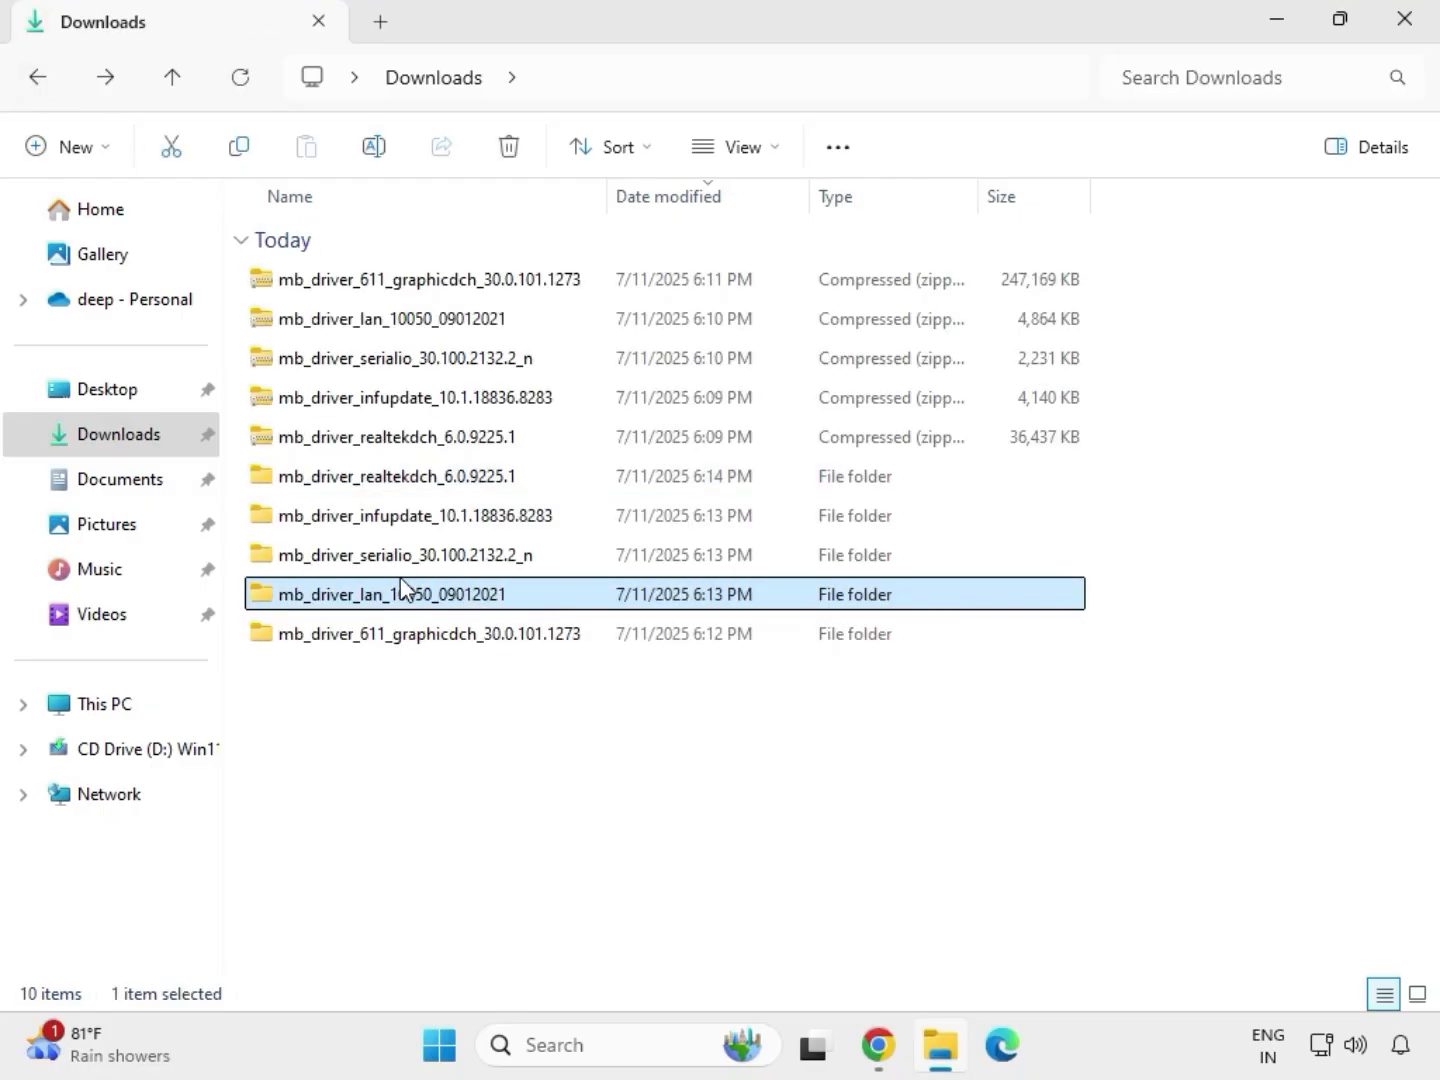
Open the extracted mb_driver_serialio_30.100.2132.2_n folder, run SetupSerialIO as administrator, allow it, and finish the setup.
double_click(405, 555)
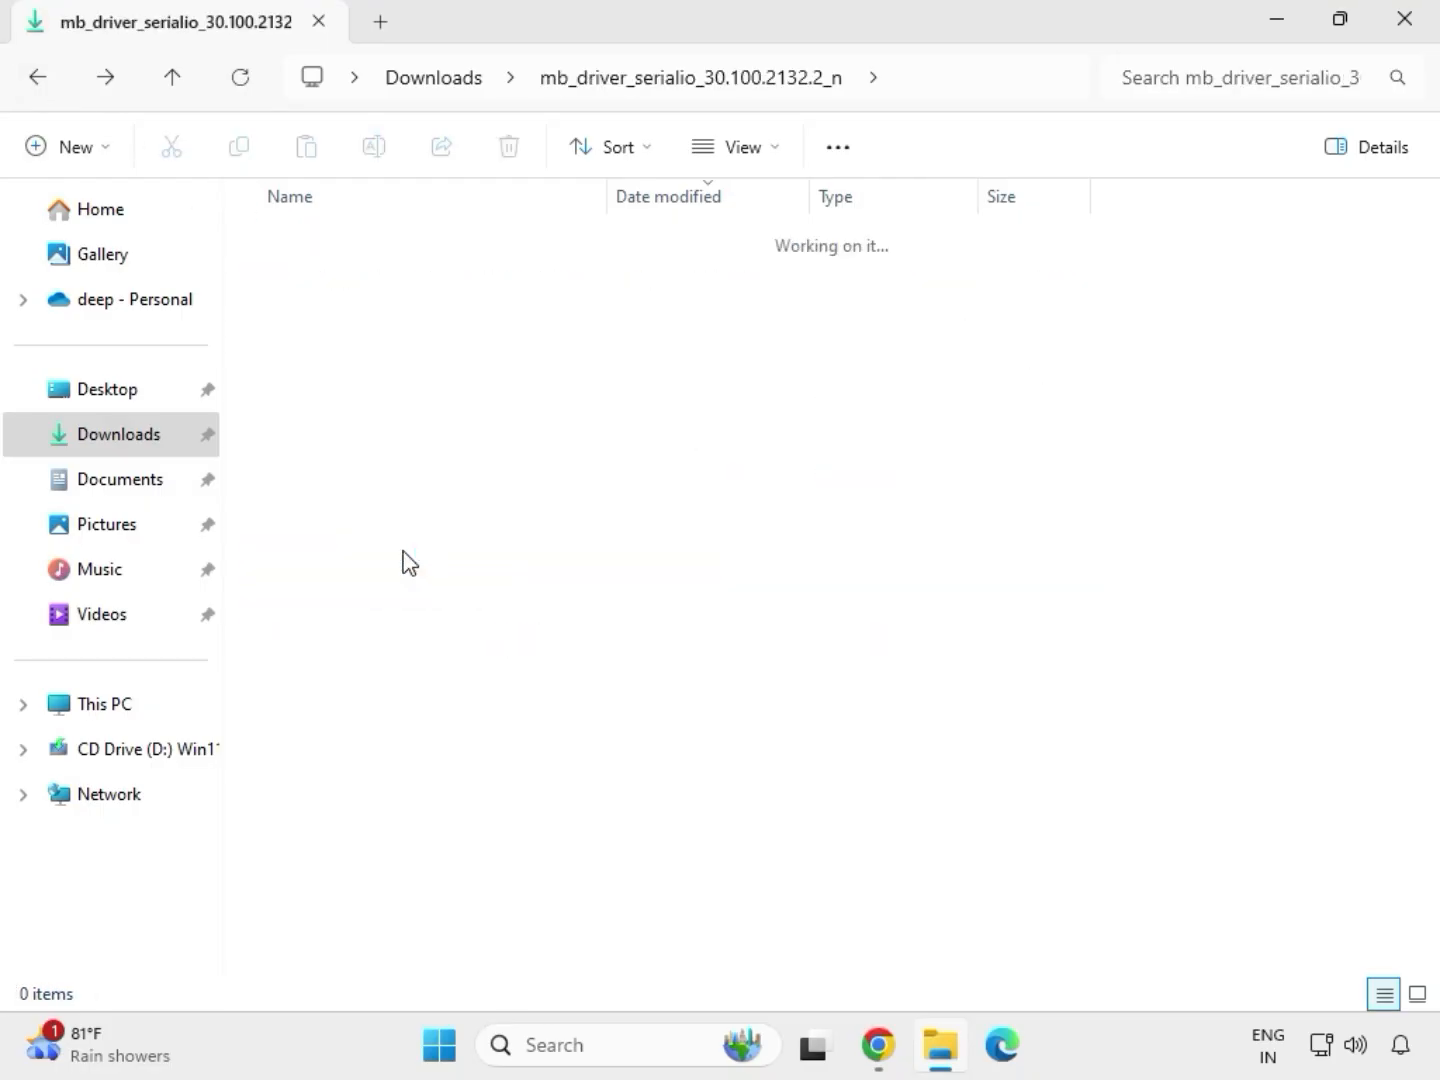
double_click(427, 284)
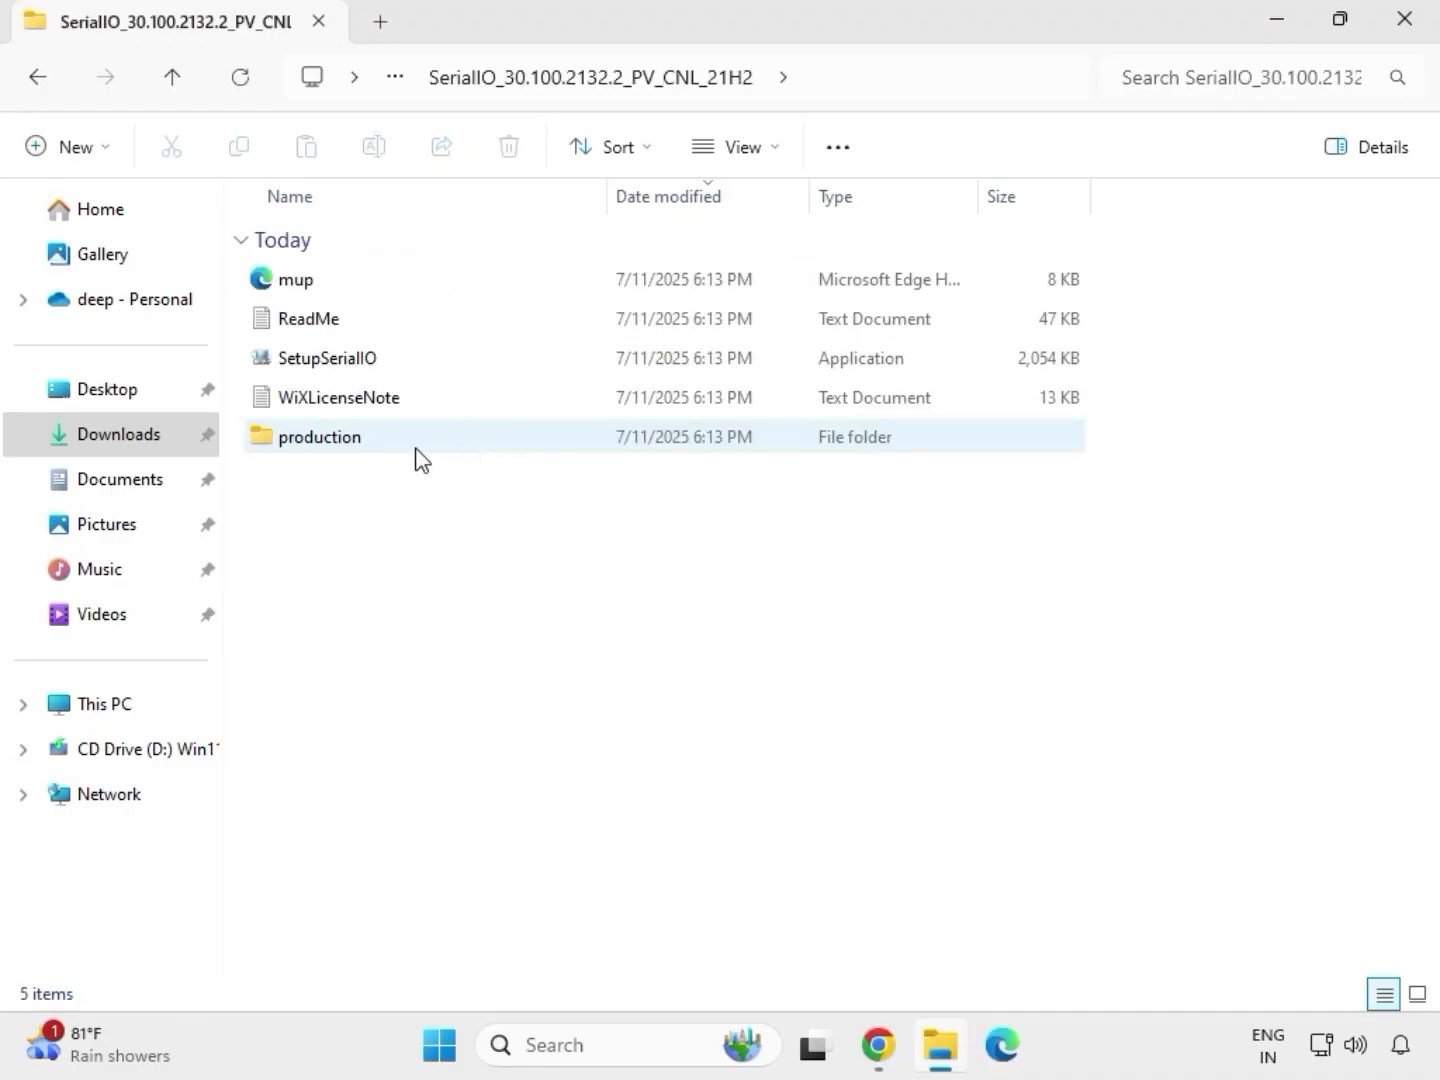
click(362, 362)
right_click(363, 364)
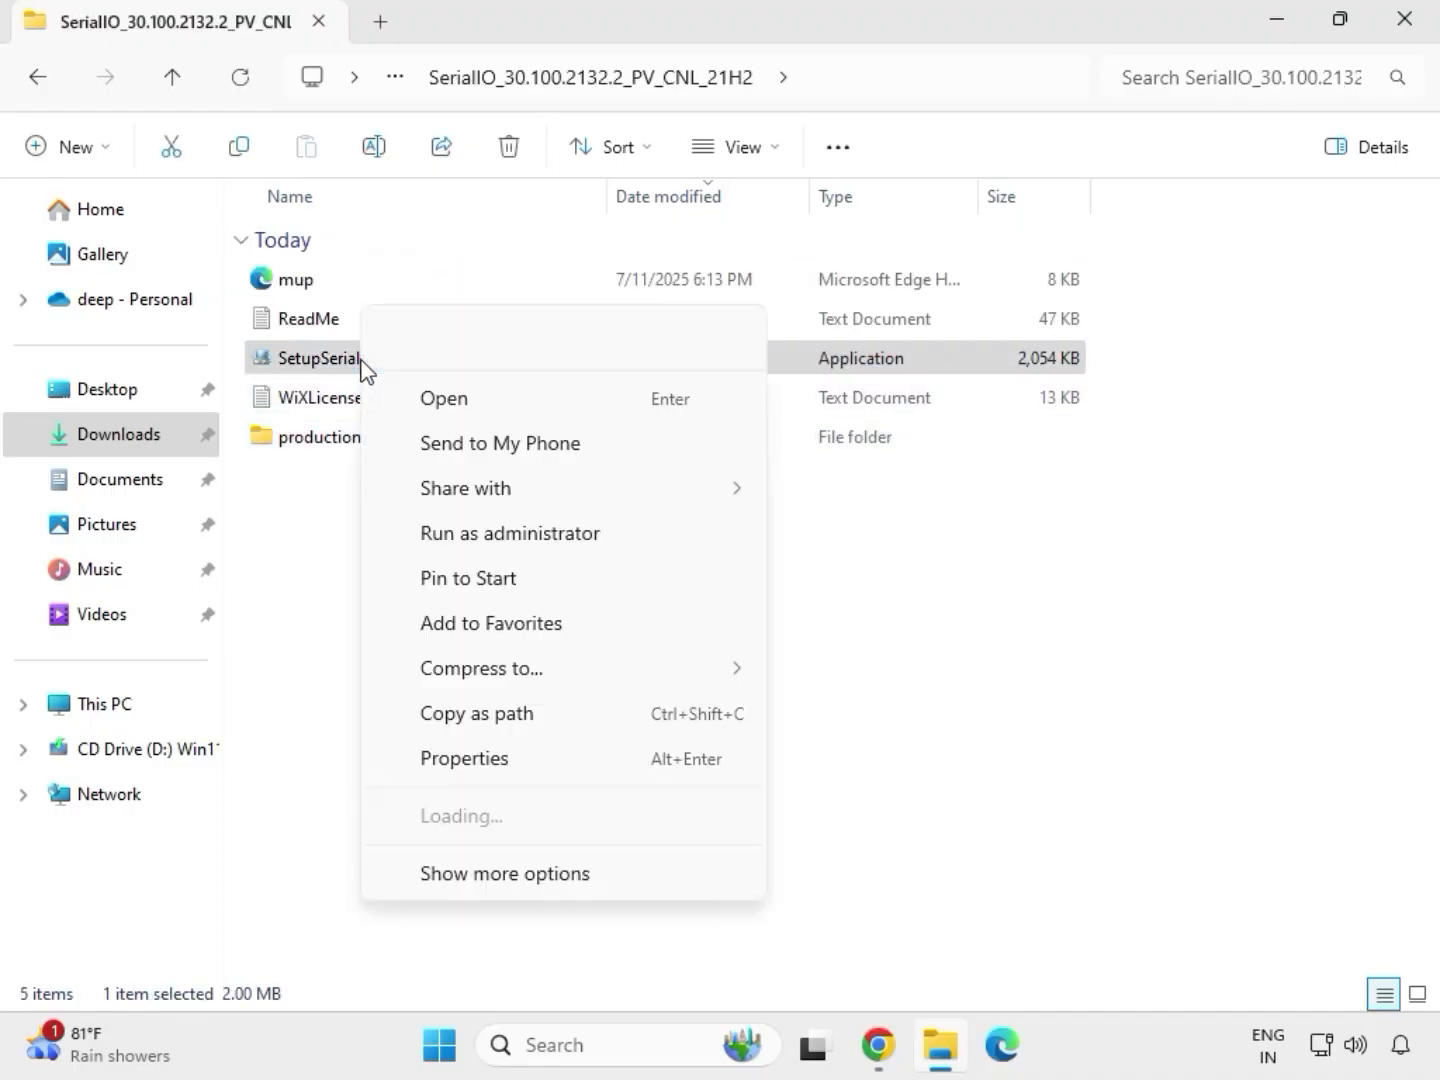
click(498, 535)
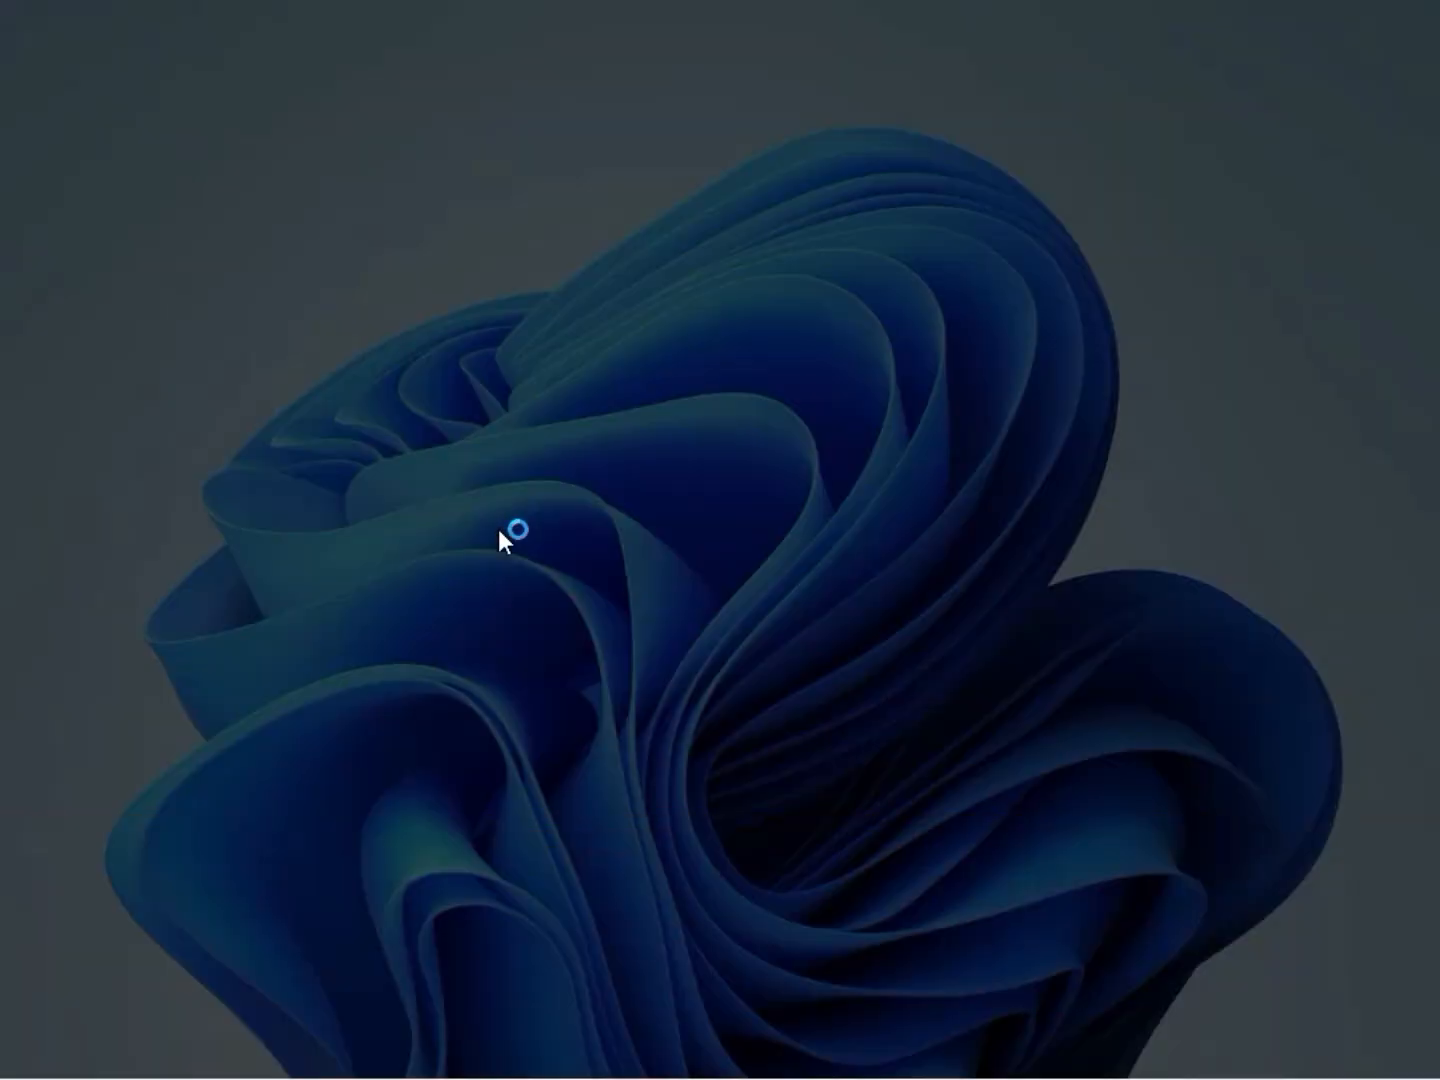
click(565, 761)
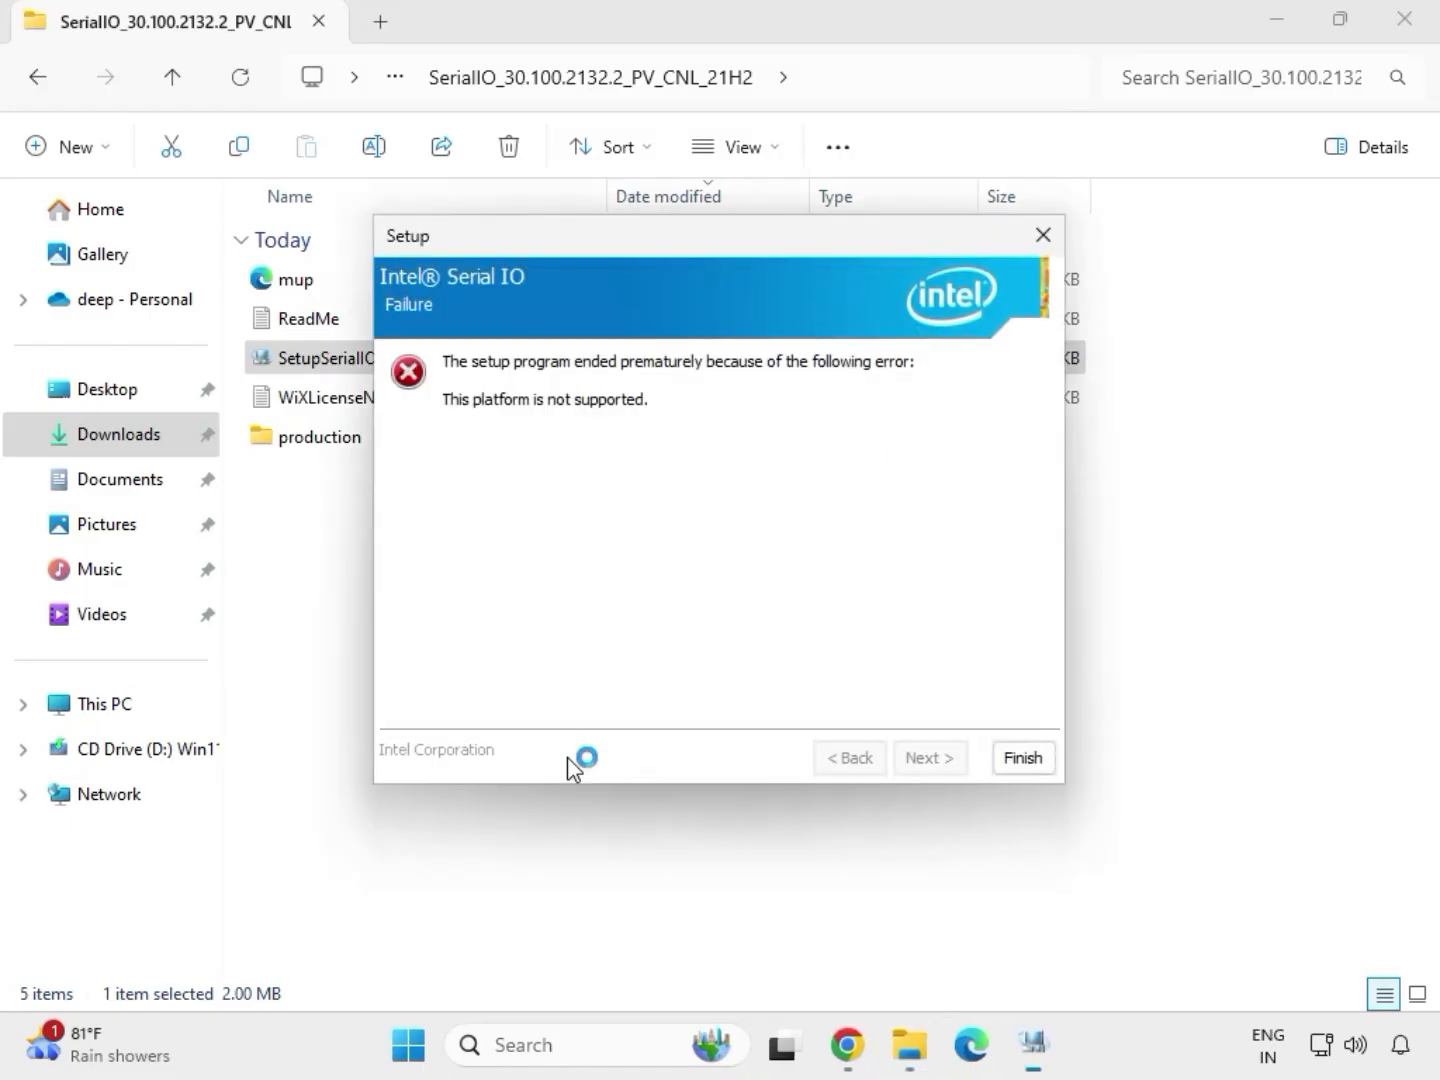
click(1021, 761)
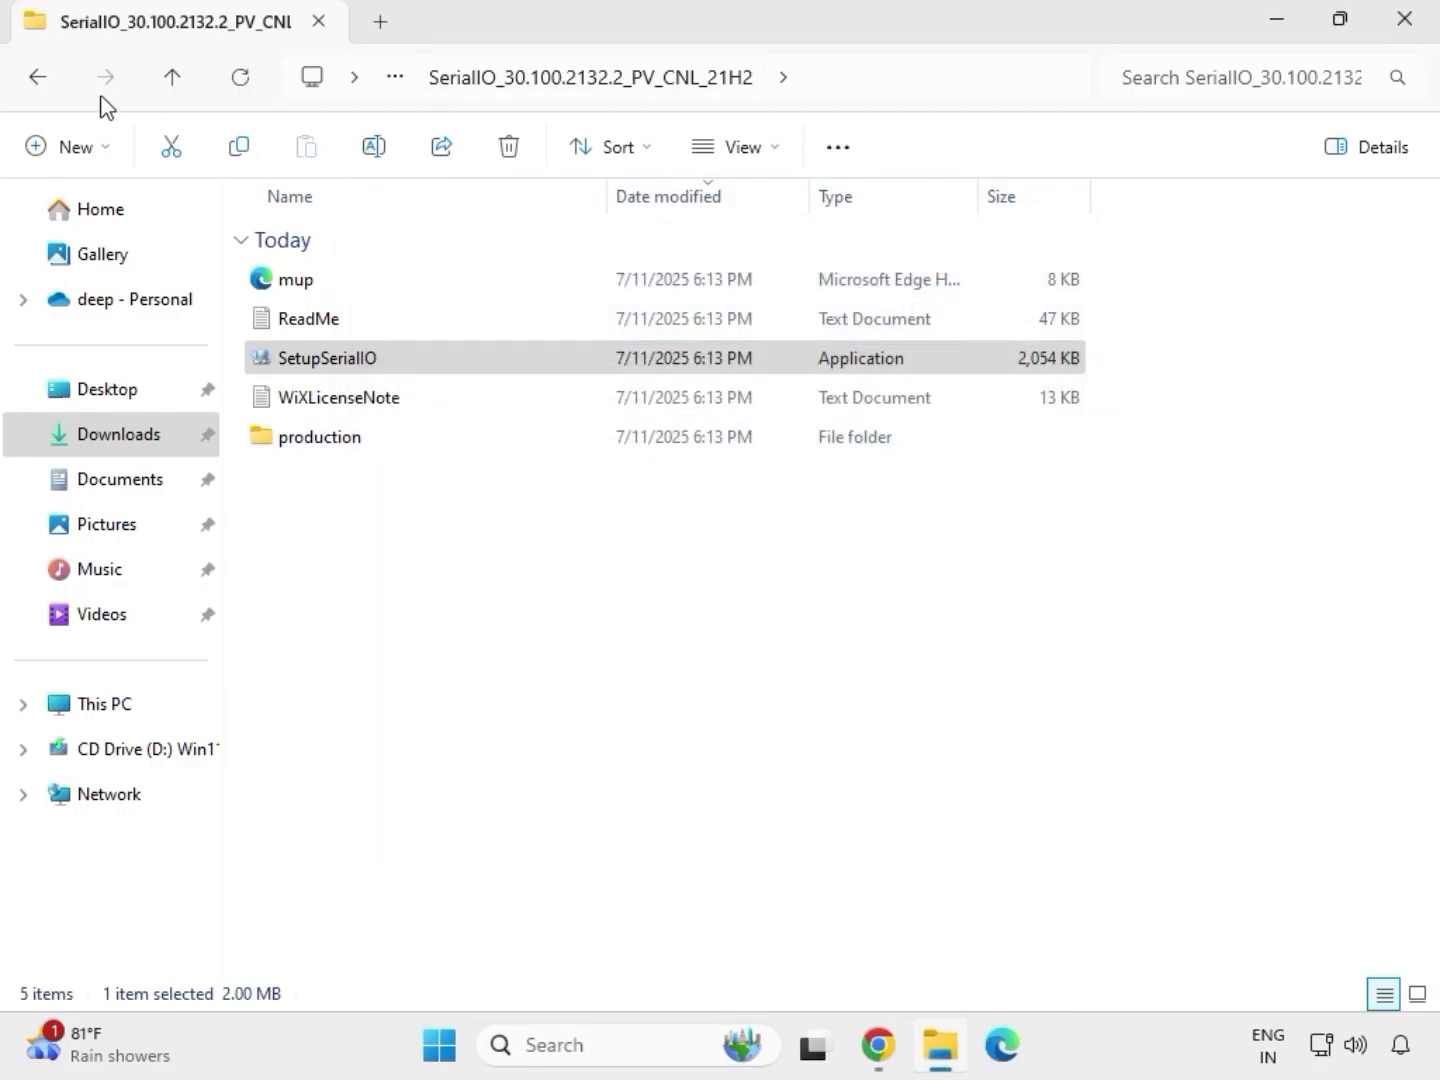
Run SetupChipset from the mb_driver_infupdate_10.1.18836.8283 folder as administrator, allow it, accept the license, install, and close the setup.
click(44, 84)
click(44, 85)
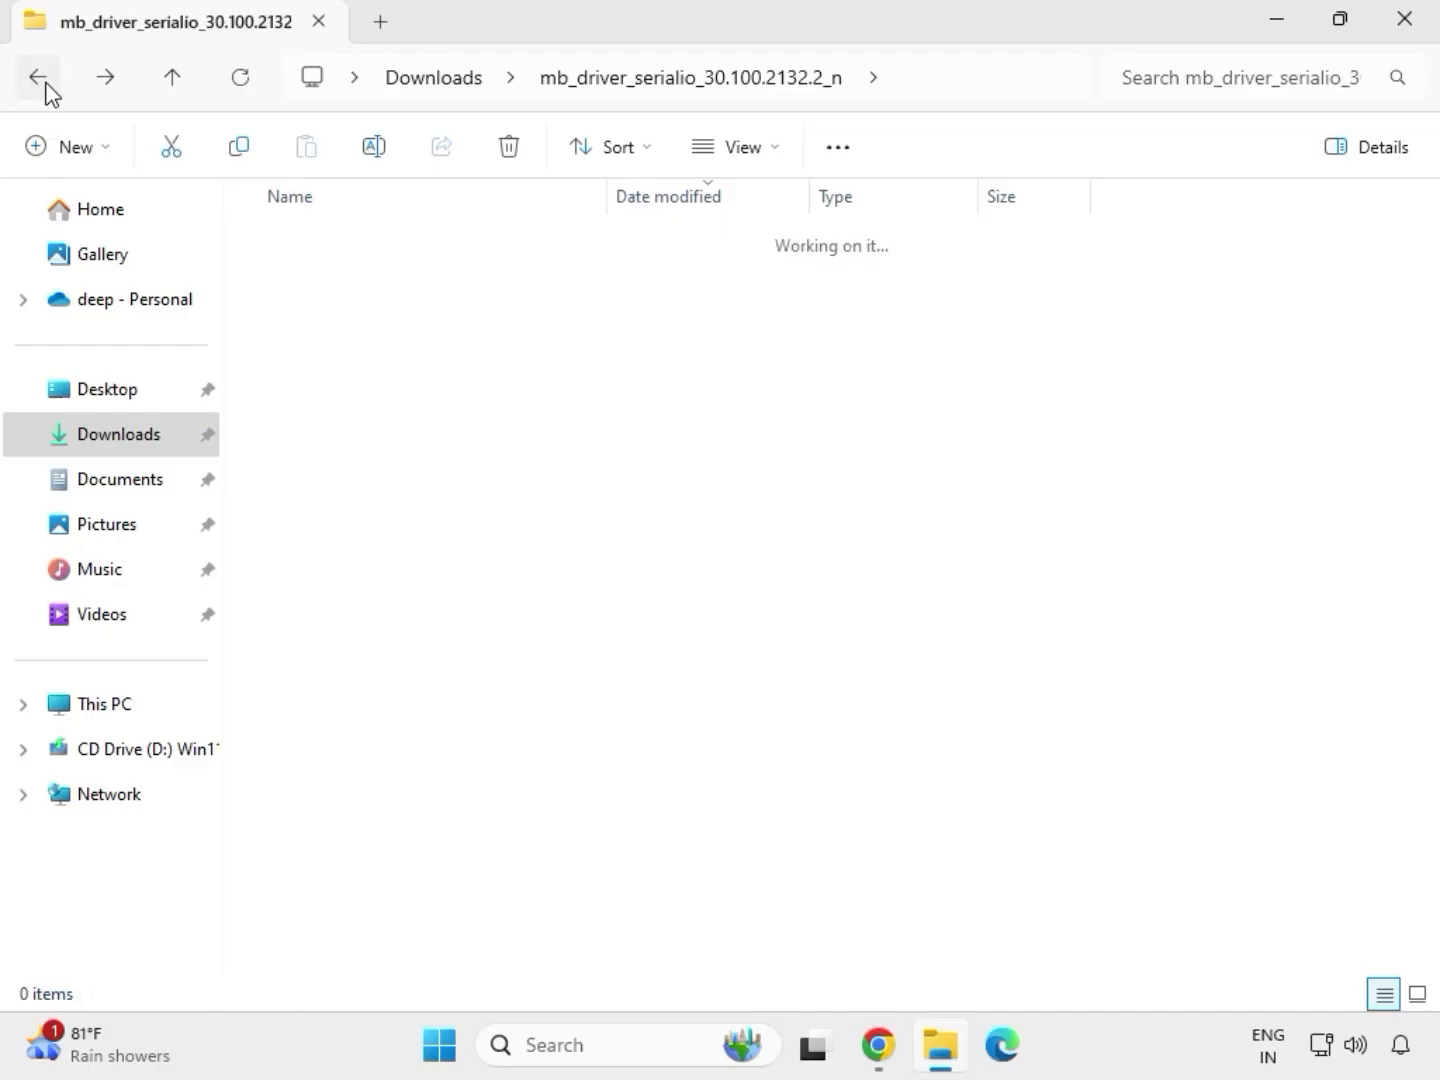
click(376, 516)
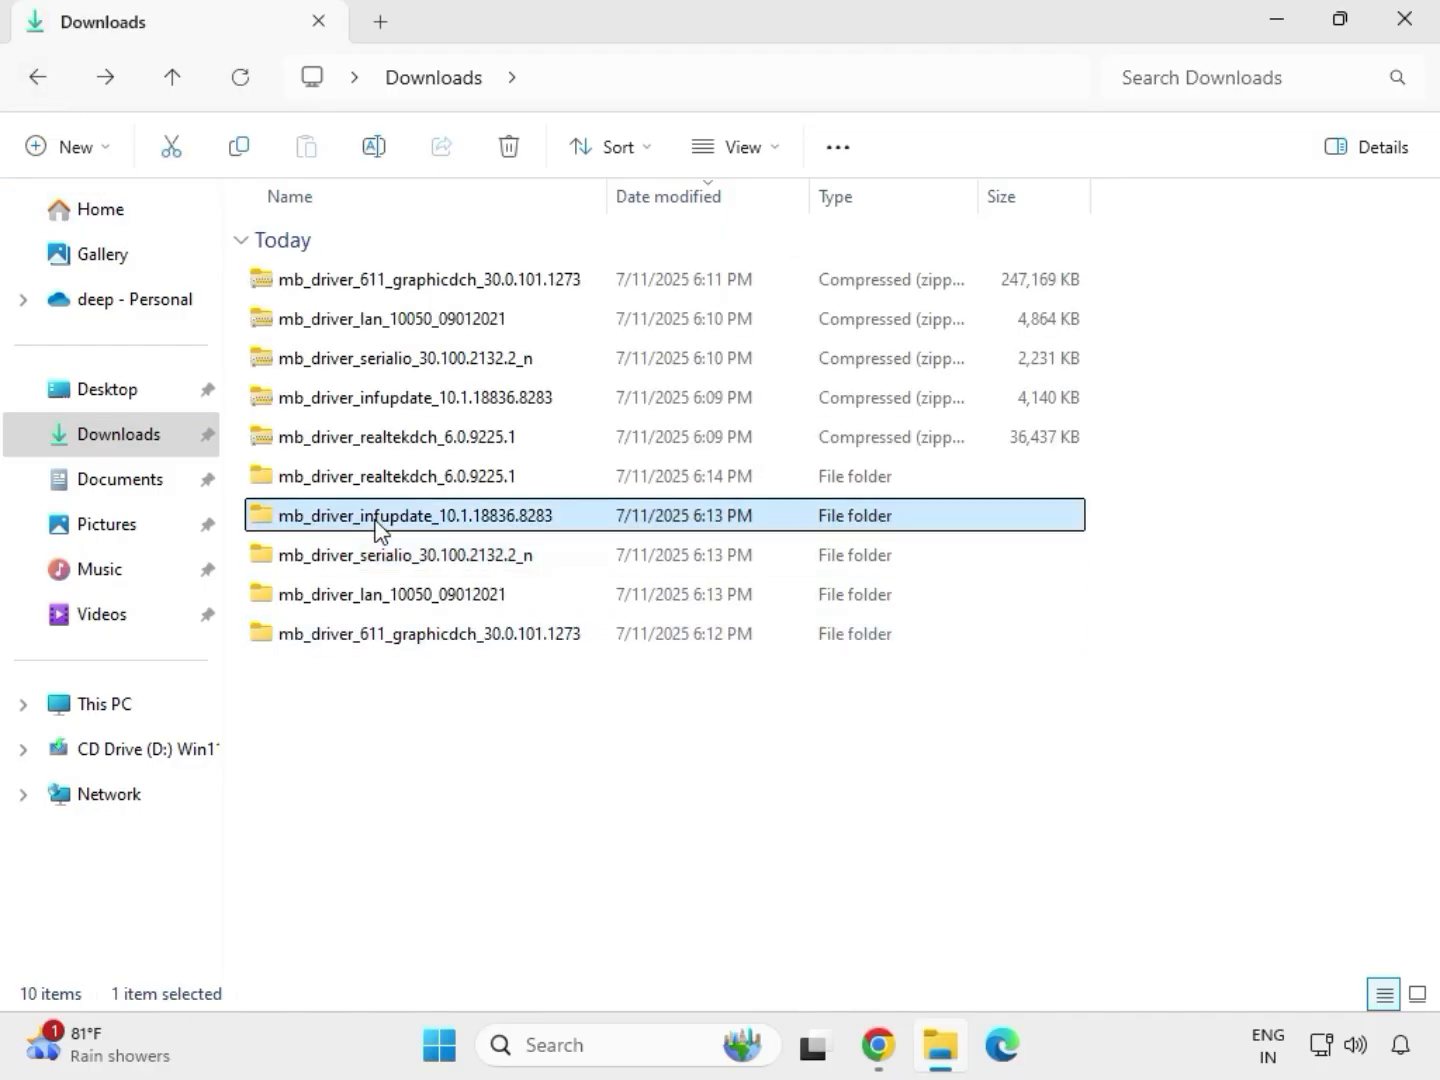
double_click(374, 517)
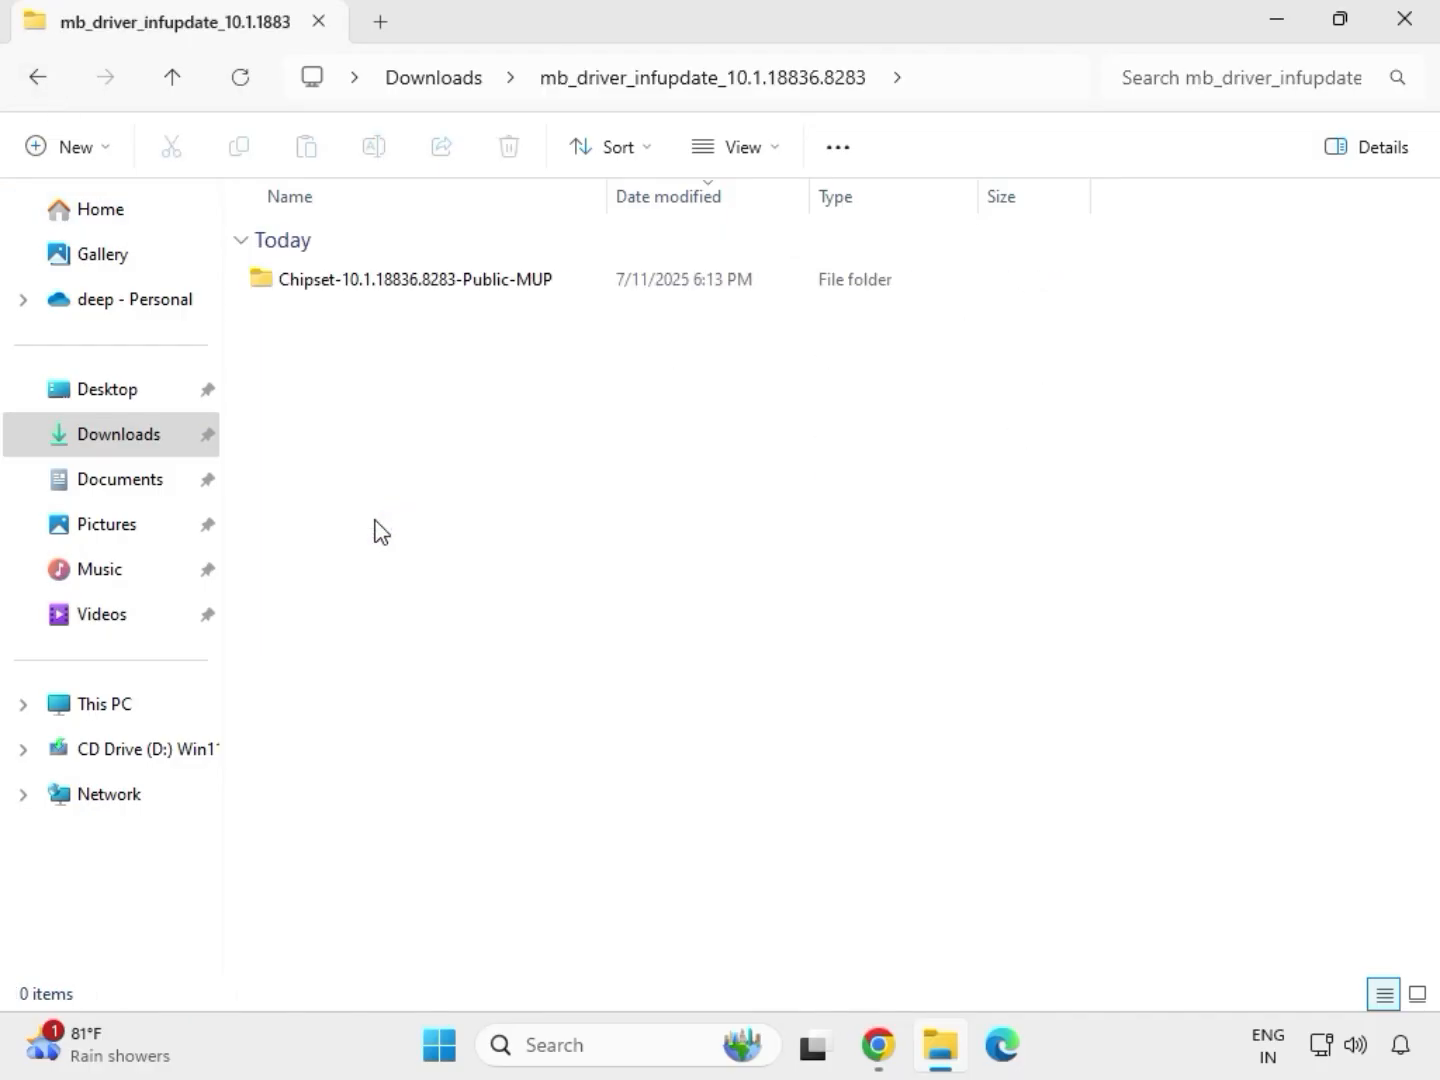
double_click(379, 283)
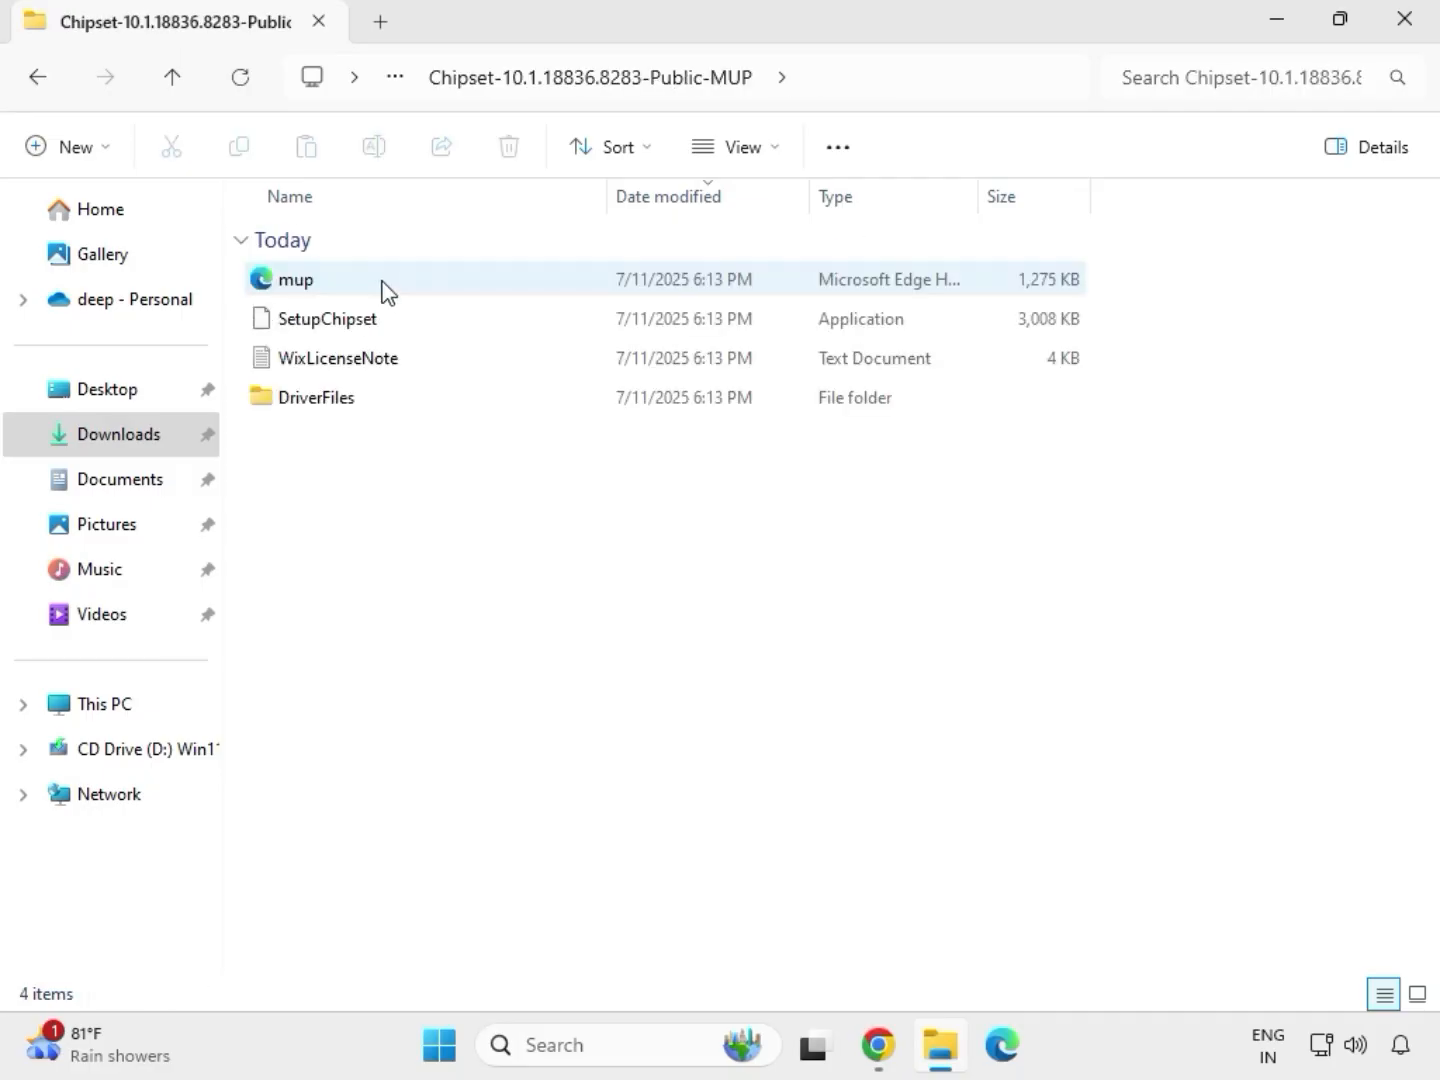
click(410, 329)
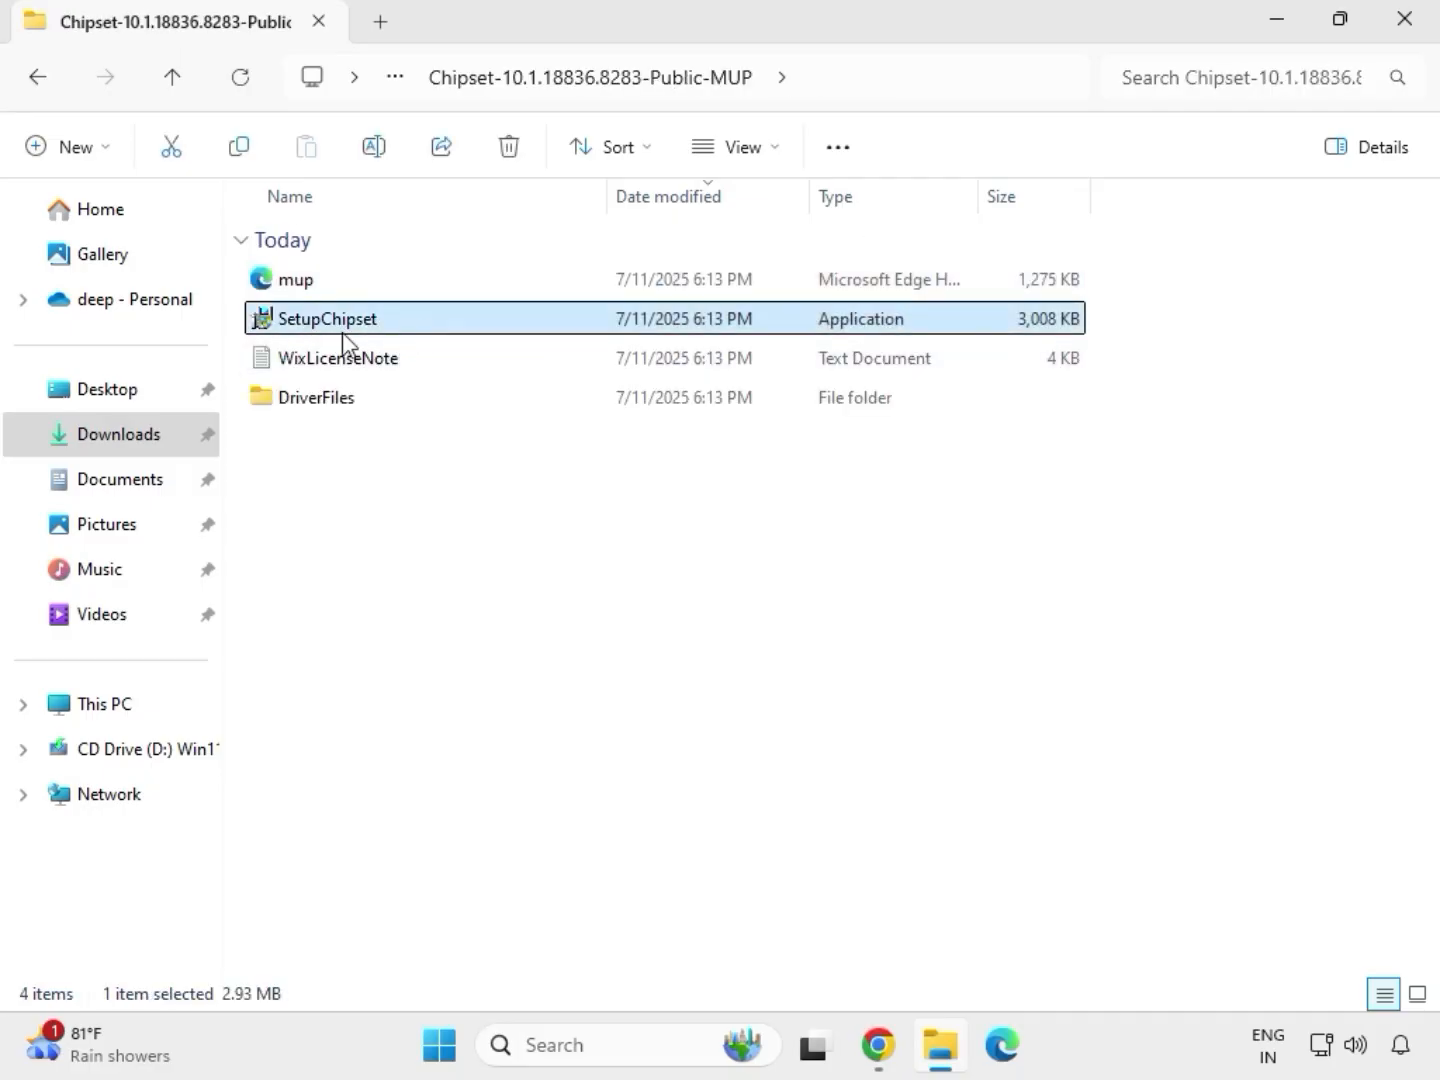
right_click(400, 336)
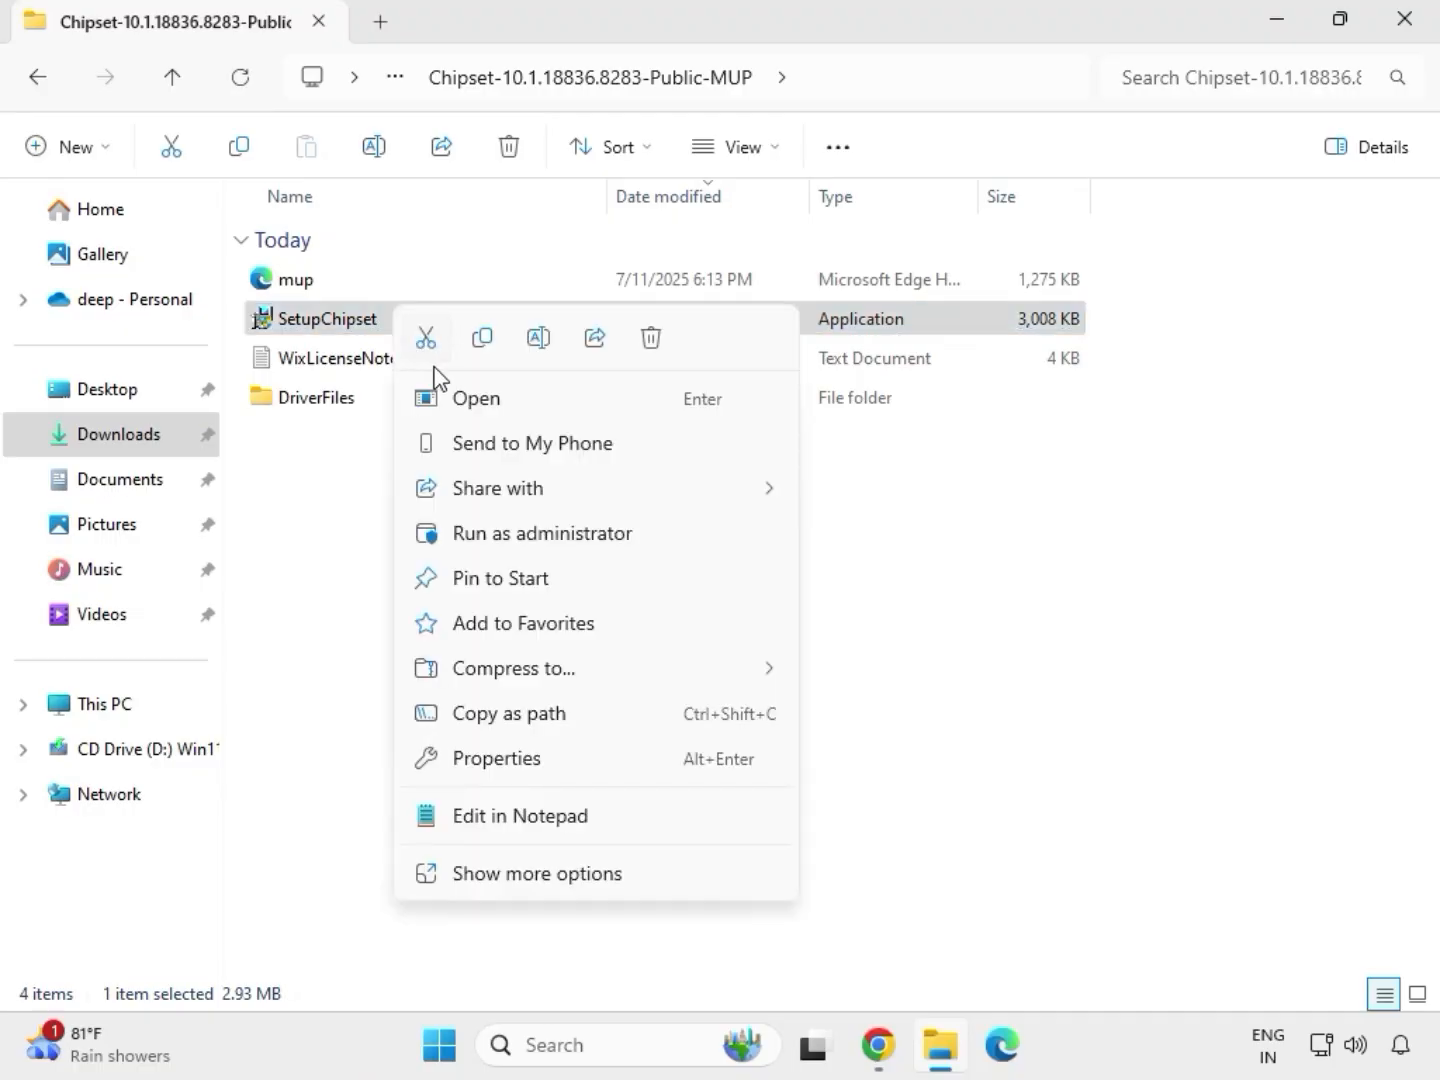
click(509, 525)
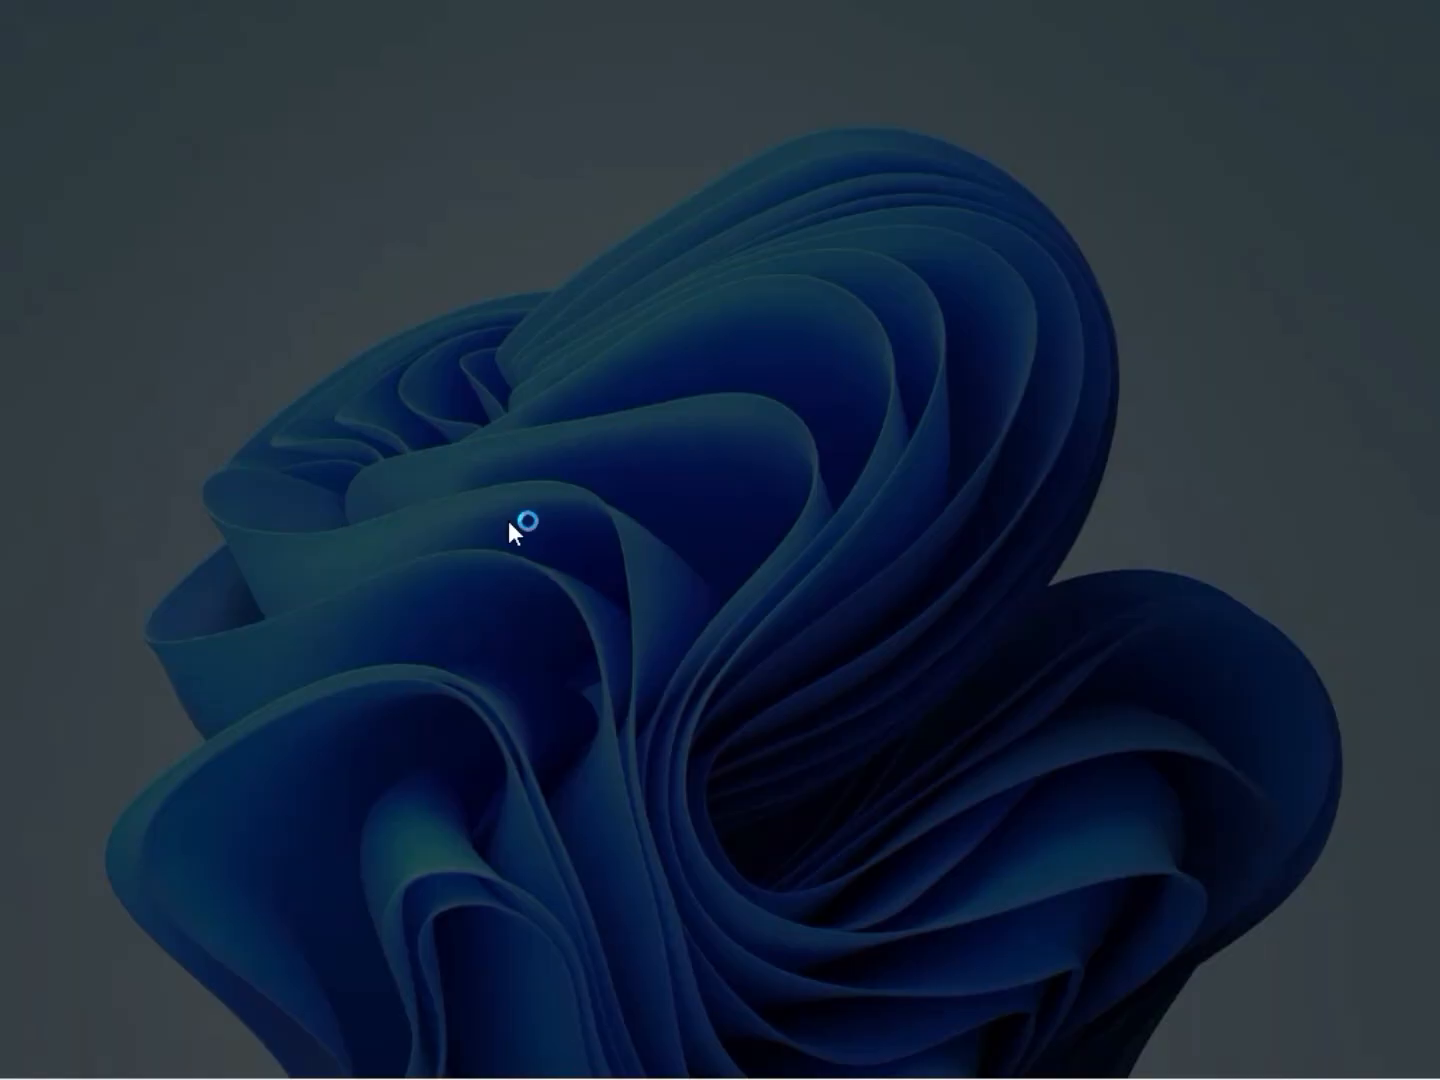
click(575, 770)
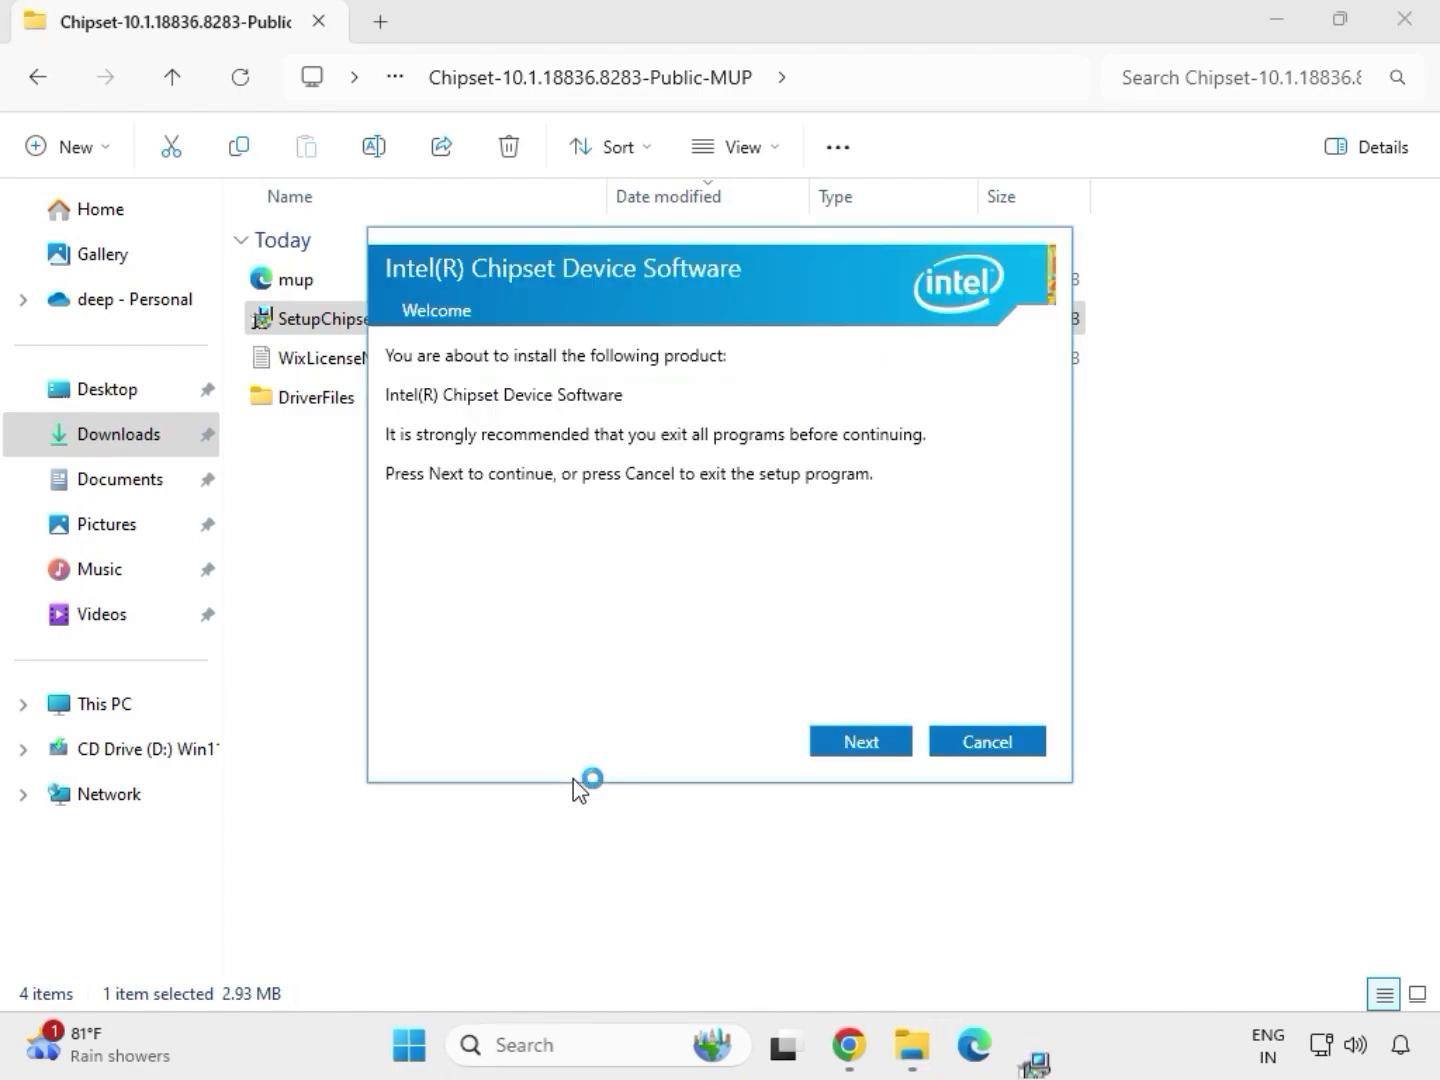
click(842, 748)
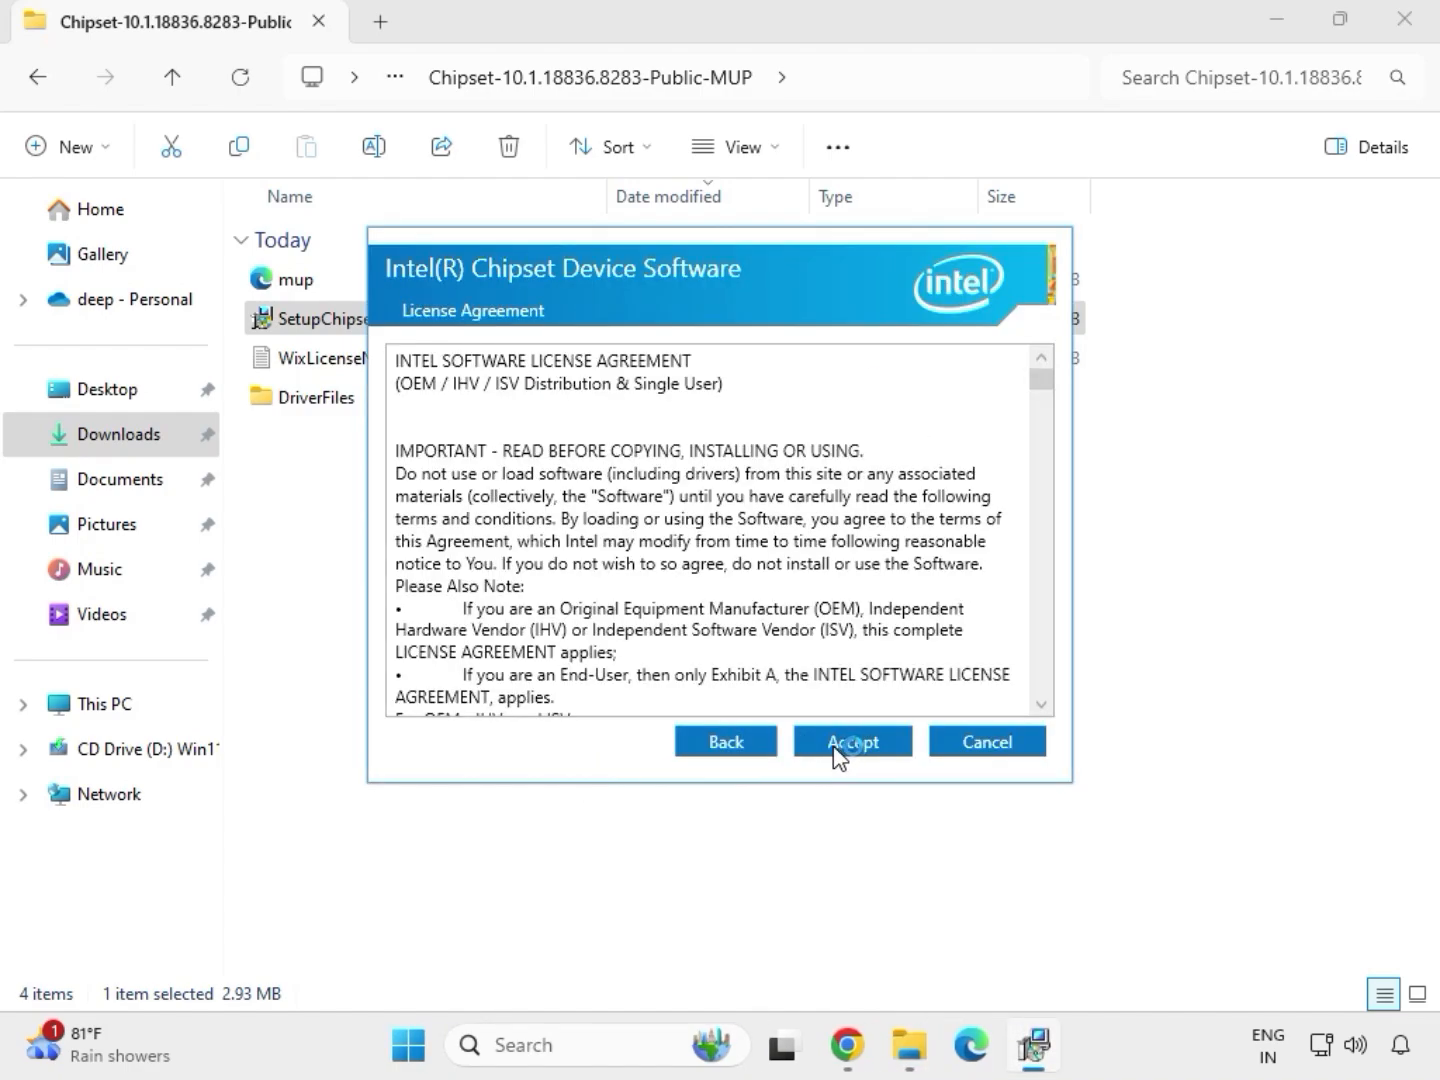
click(841, 751)
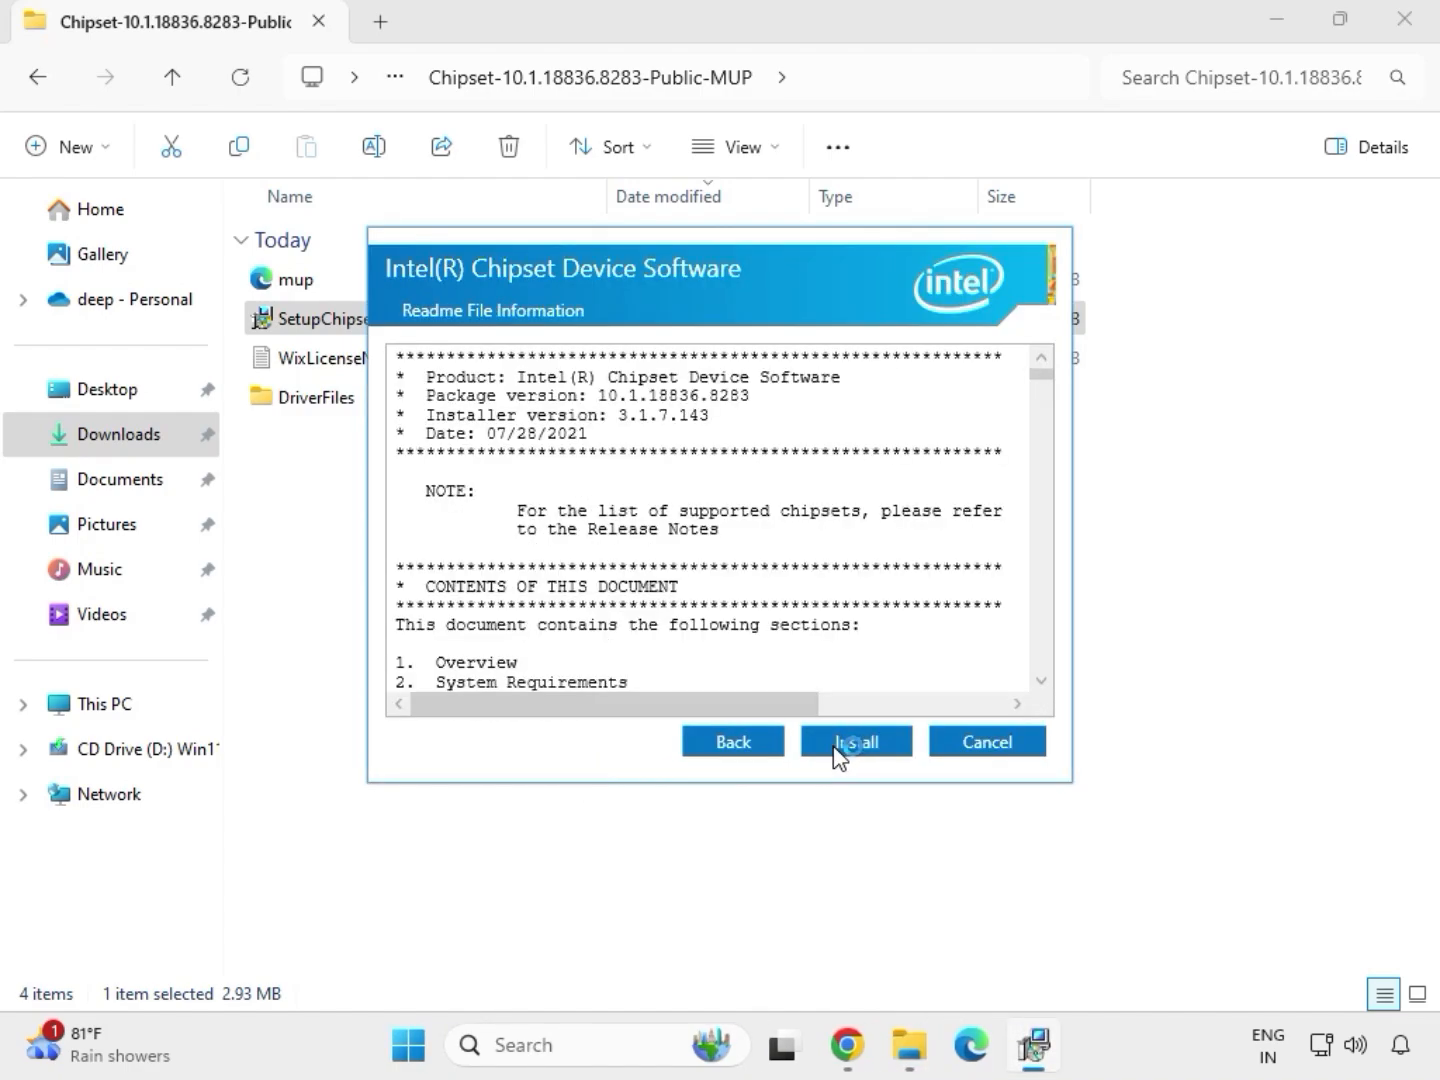
click(884, 748)
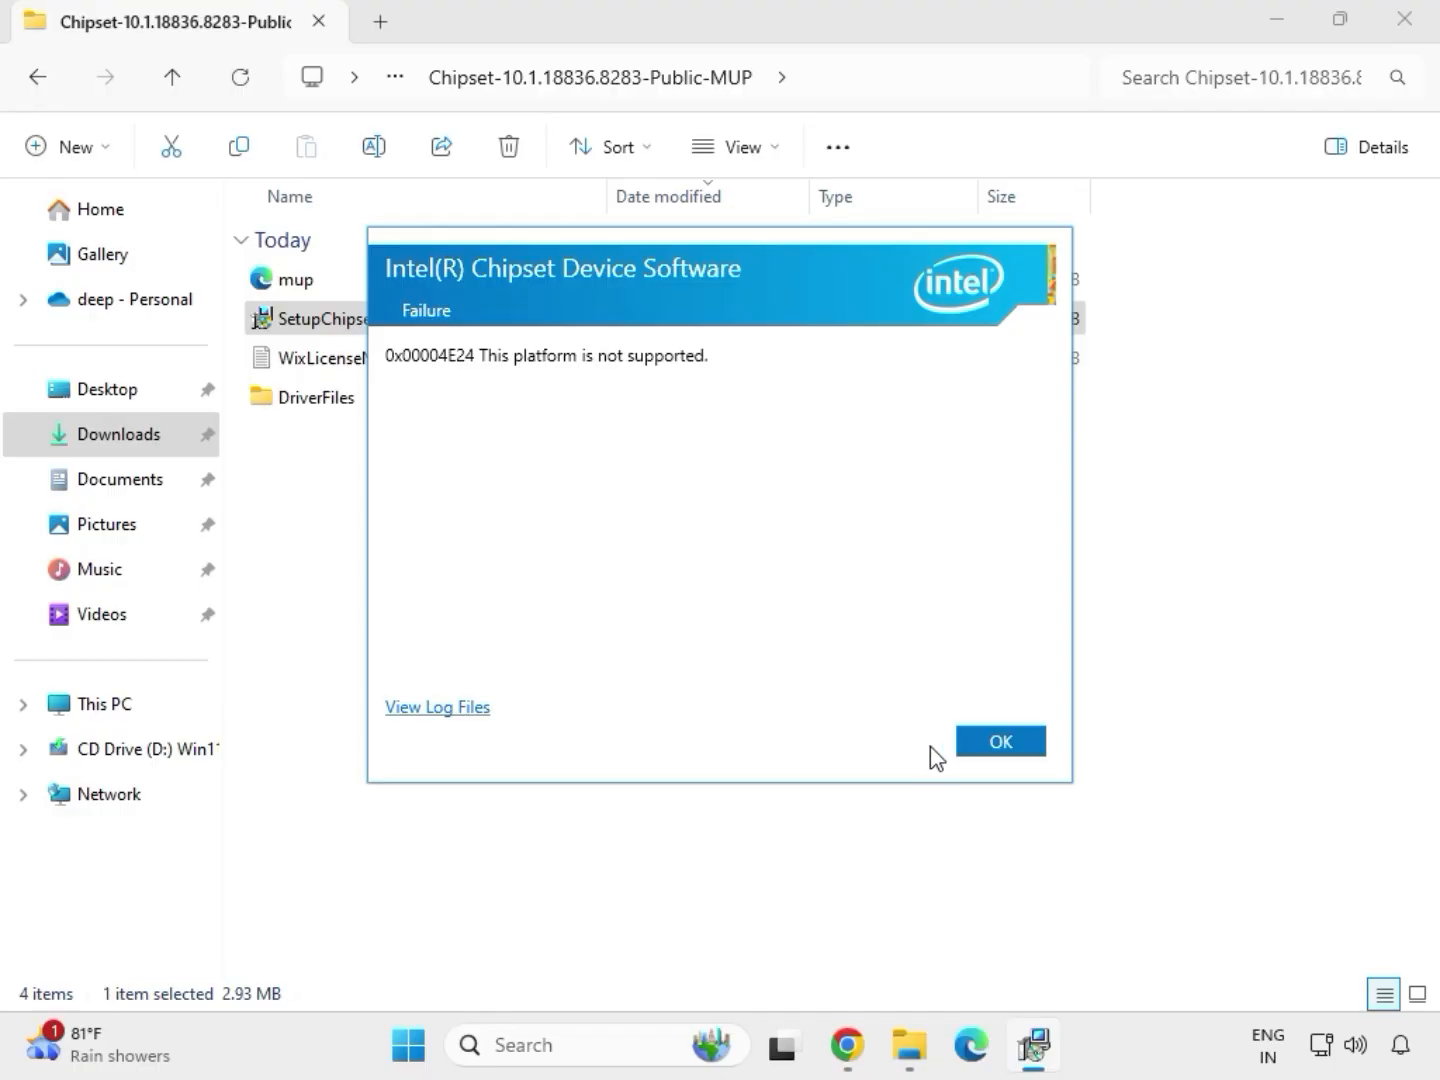
click(1000, 742)
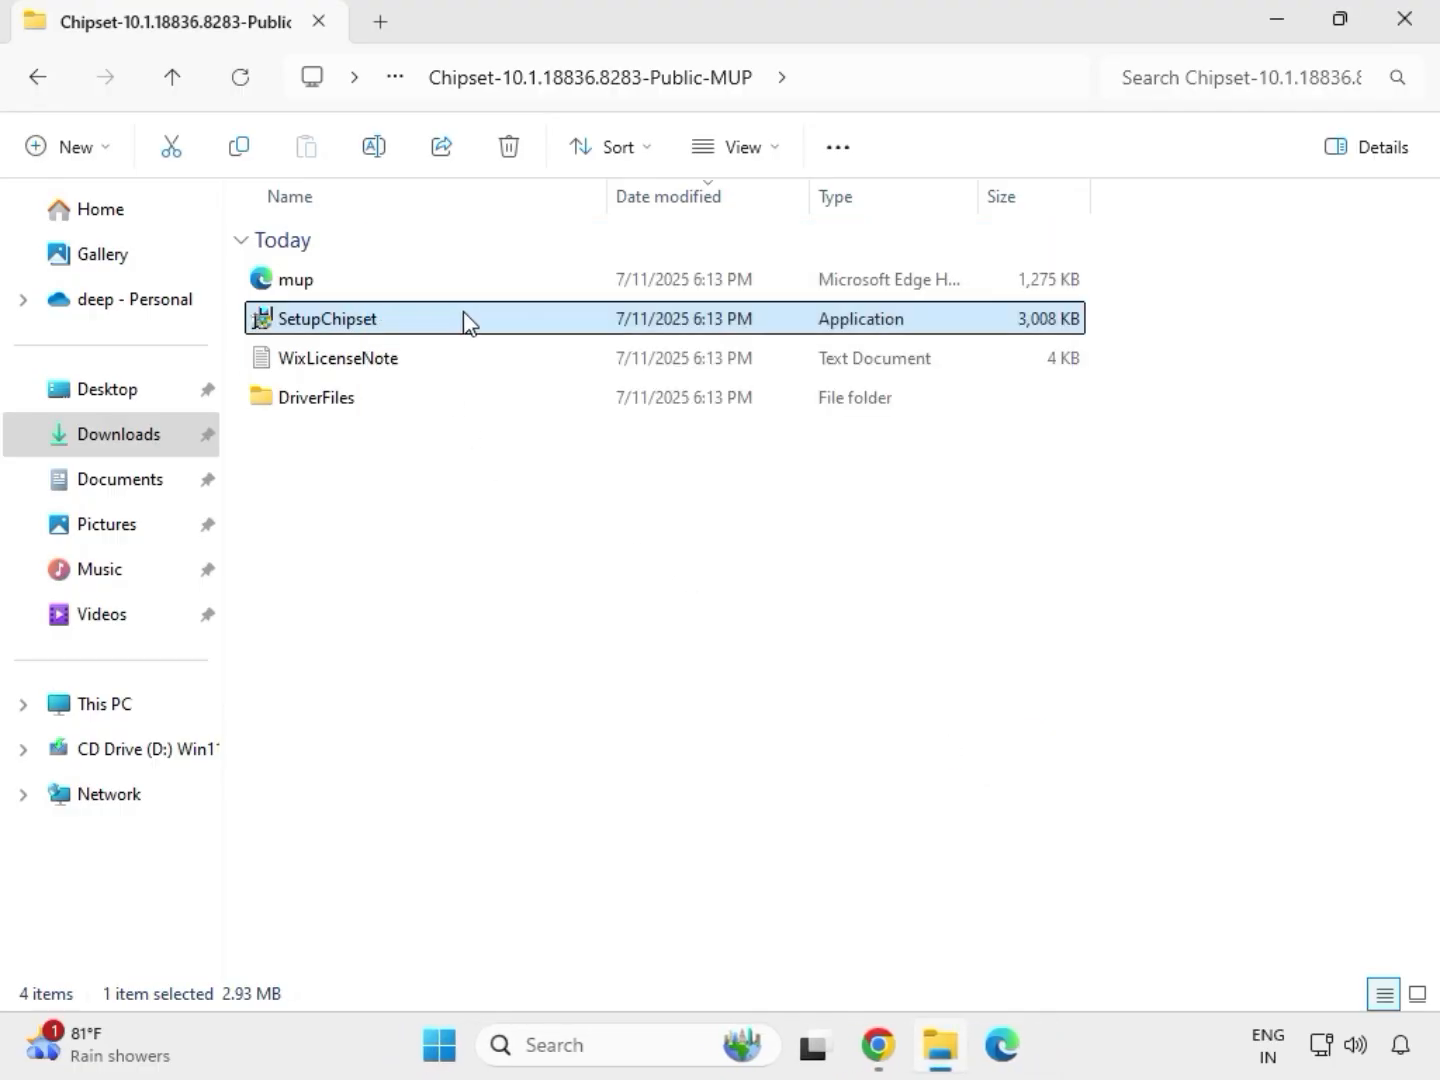
Return to Downloads and run the mb_driver_611_graphicdch_30.0.101.1273 installer as administrator again, allowing it to make changes.
key(alt+Up)
key(alt+Up)
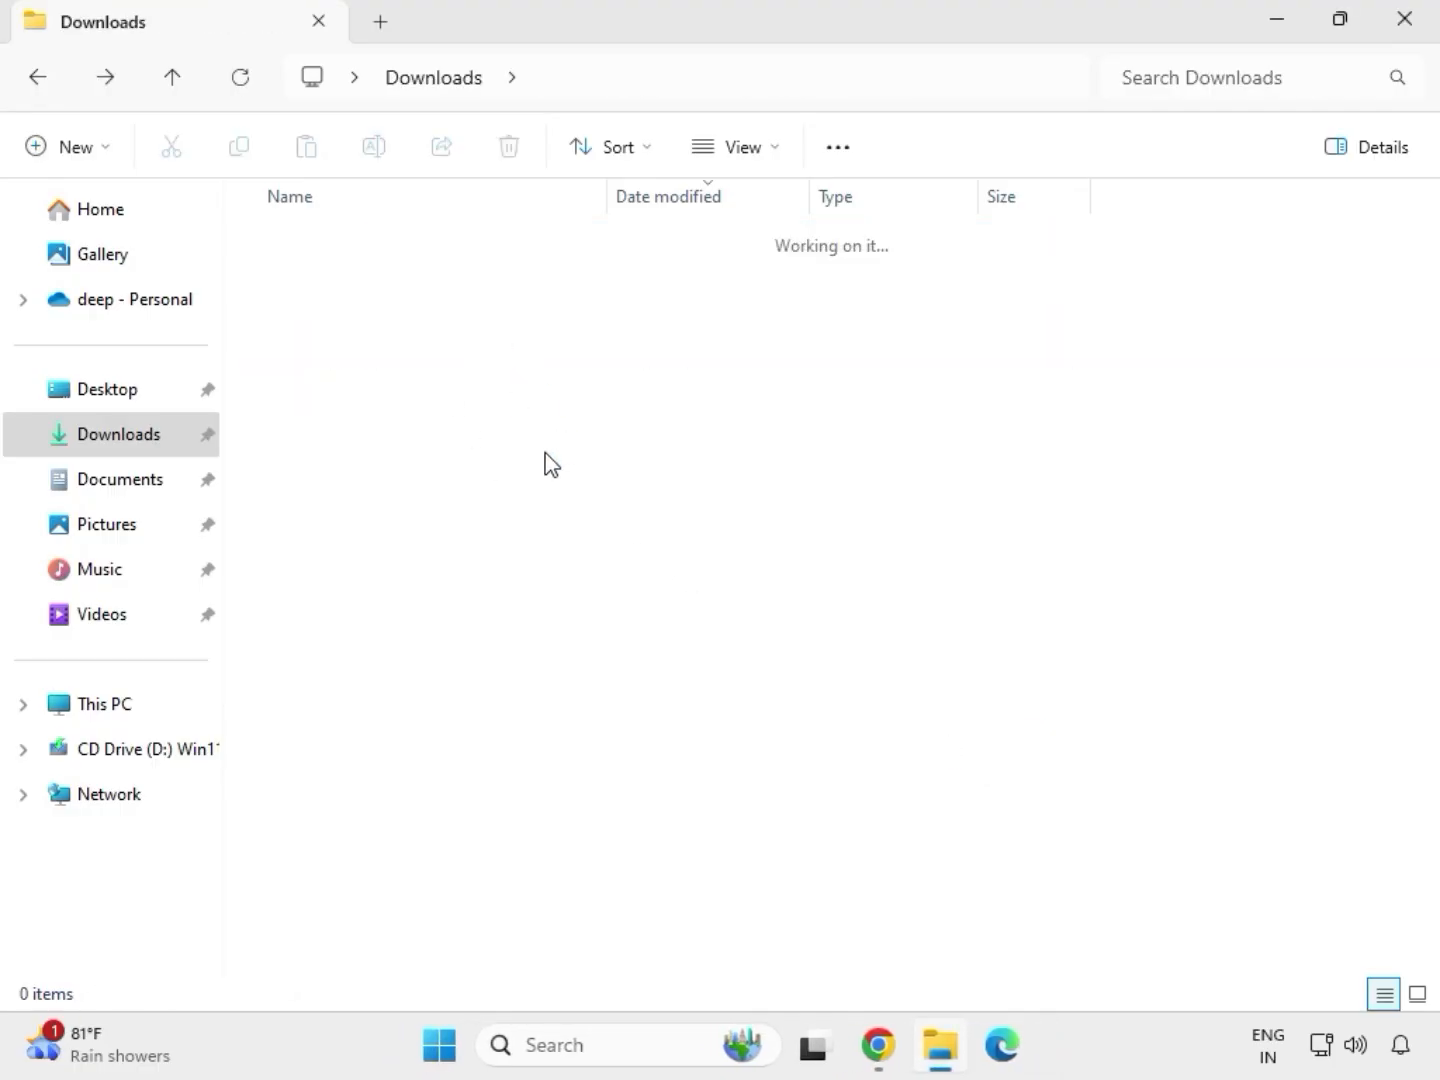
double_click(535, 479)
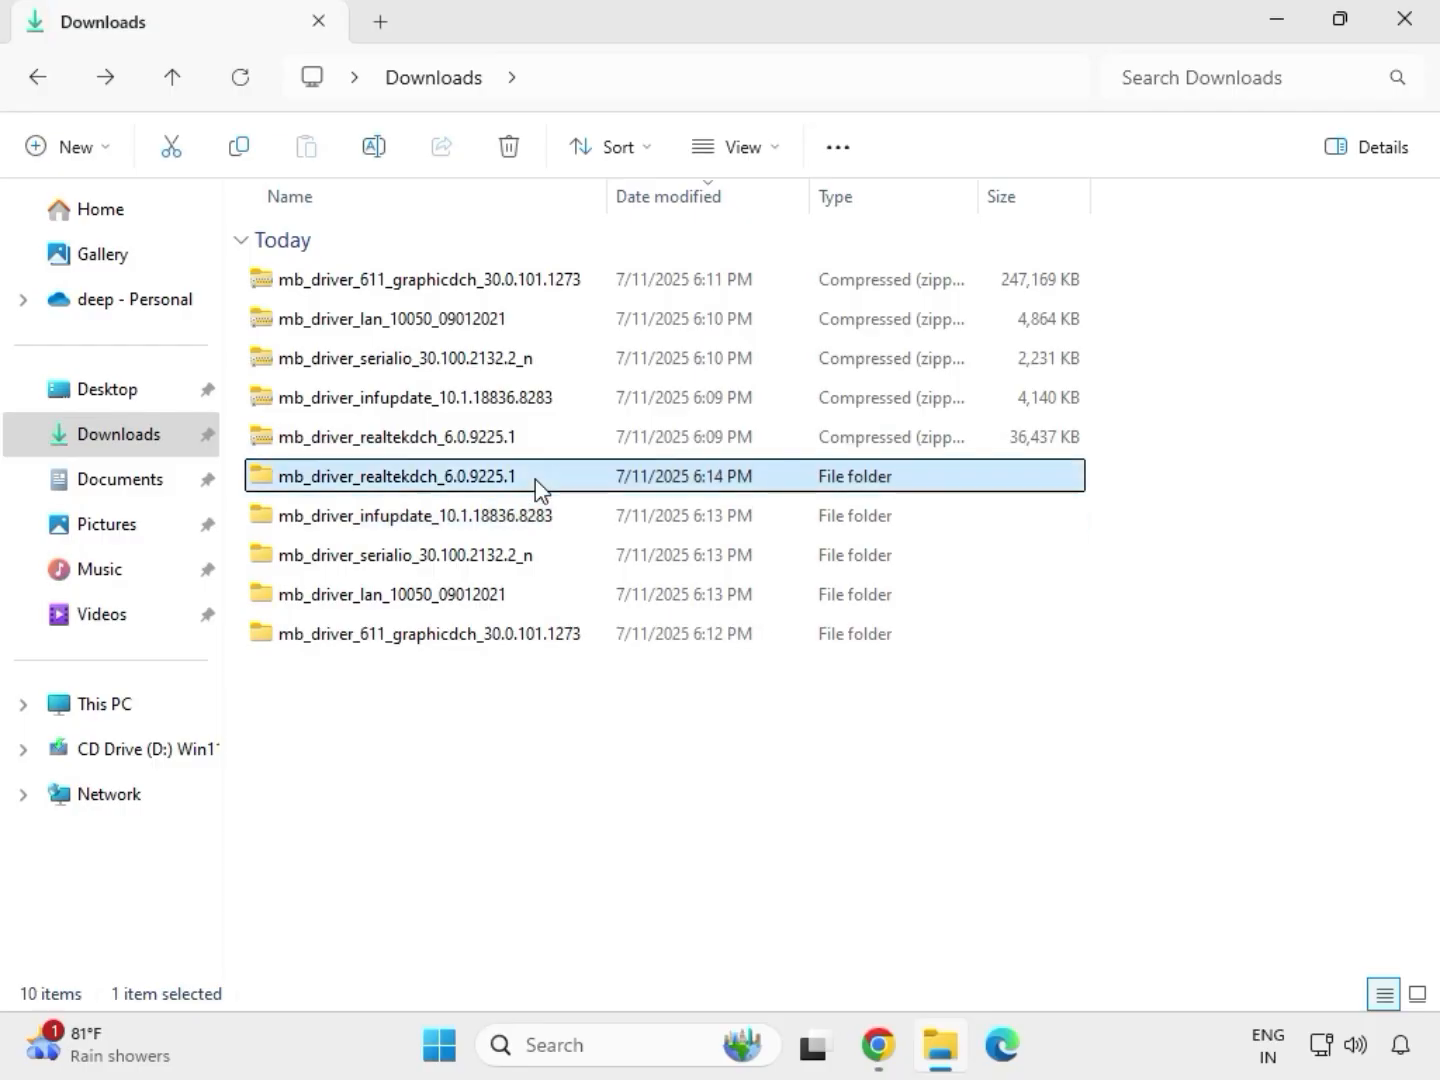
click(440, 80)
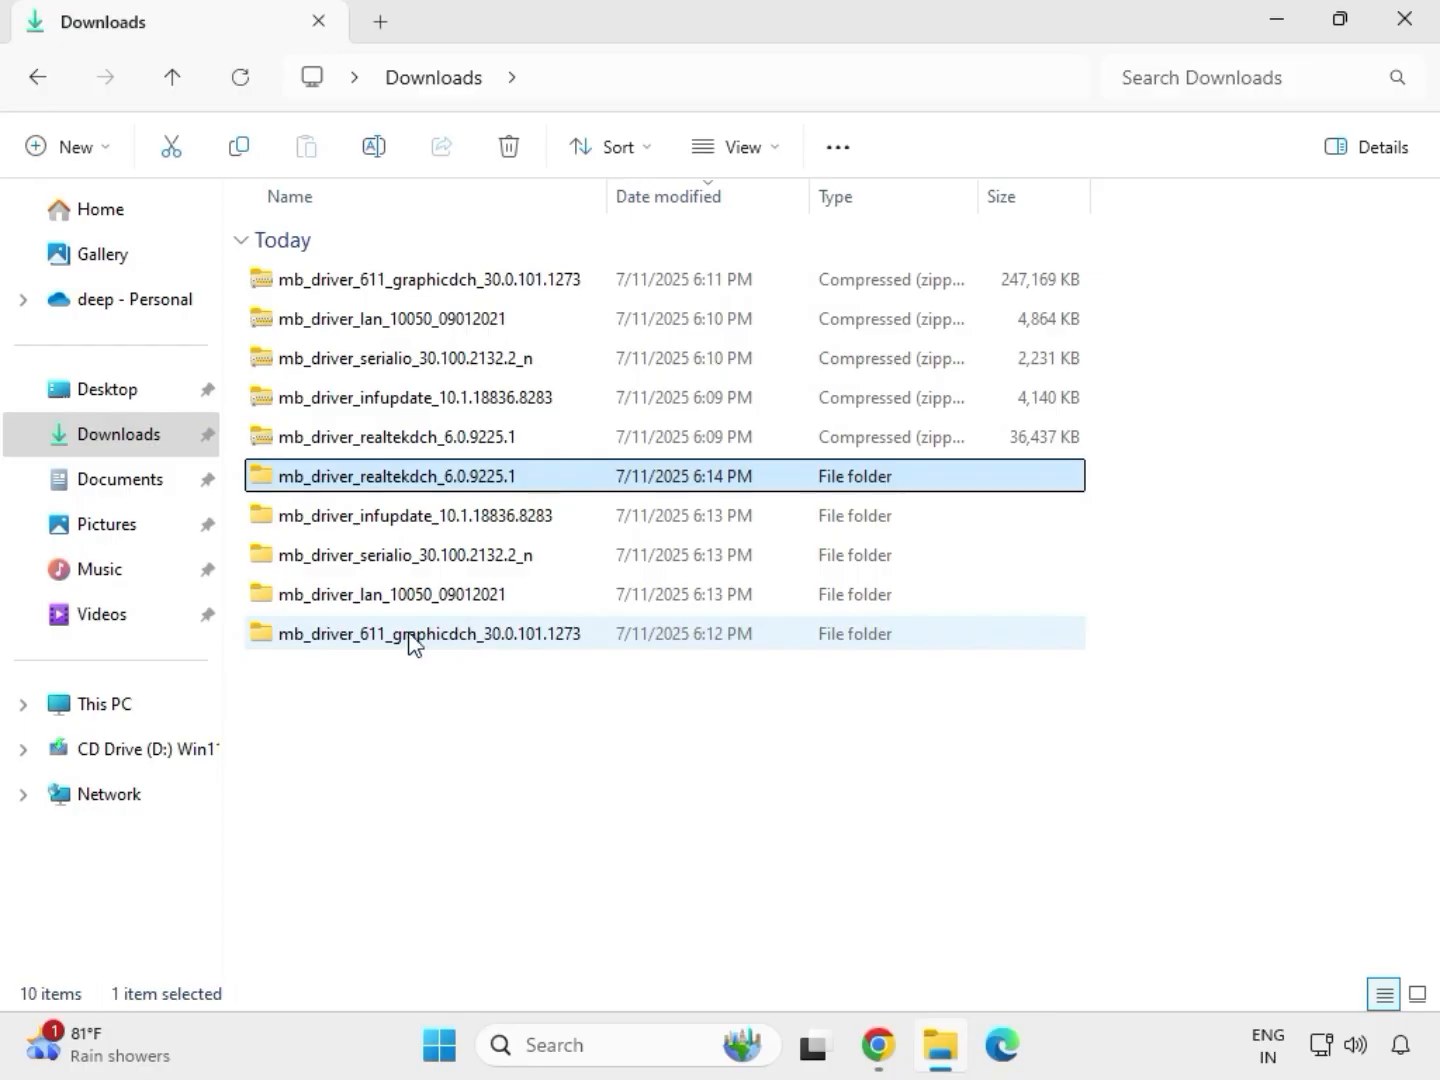
click(414, 642)
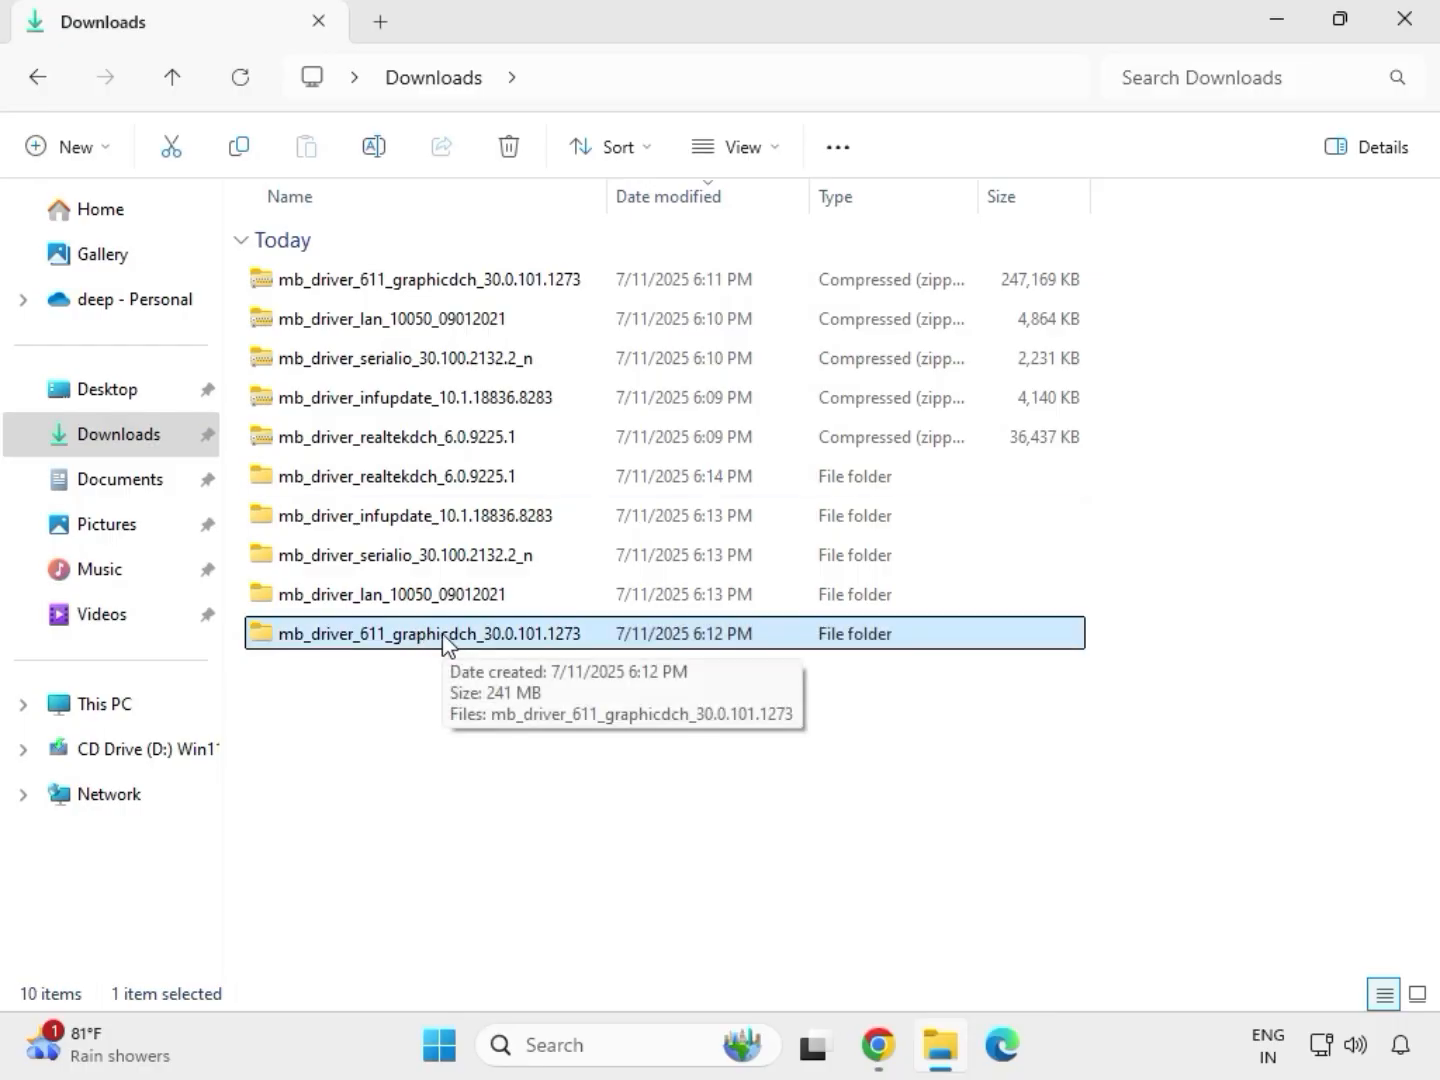
double_click(445, 643)
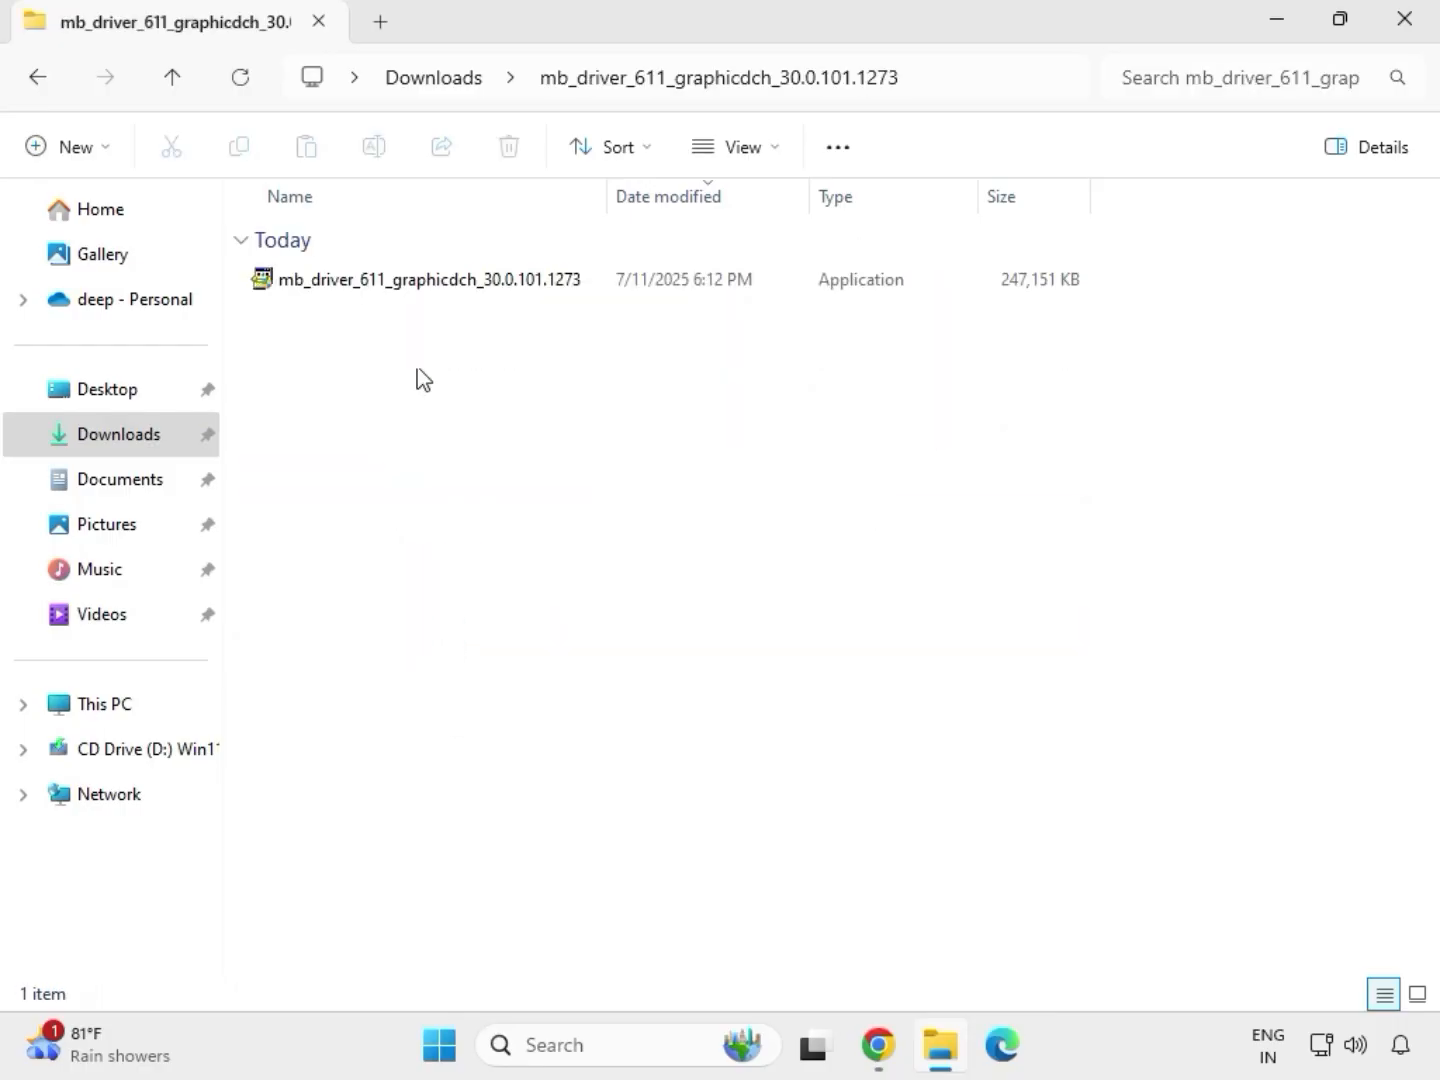
click(399, 290)
right_click(399, 290)
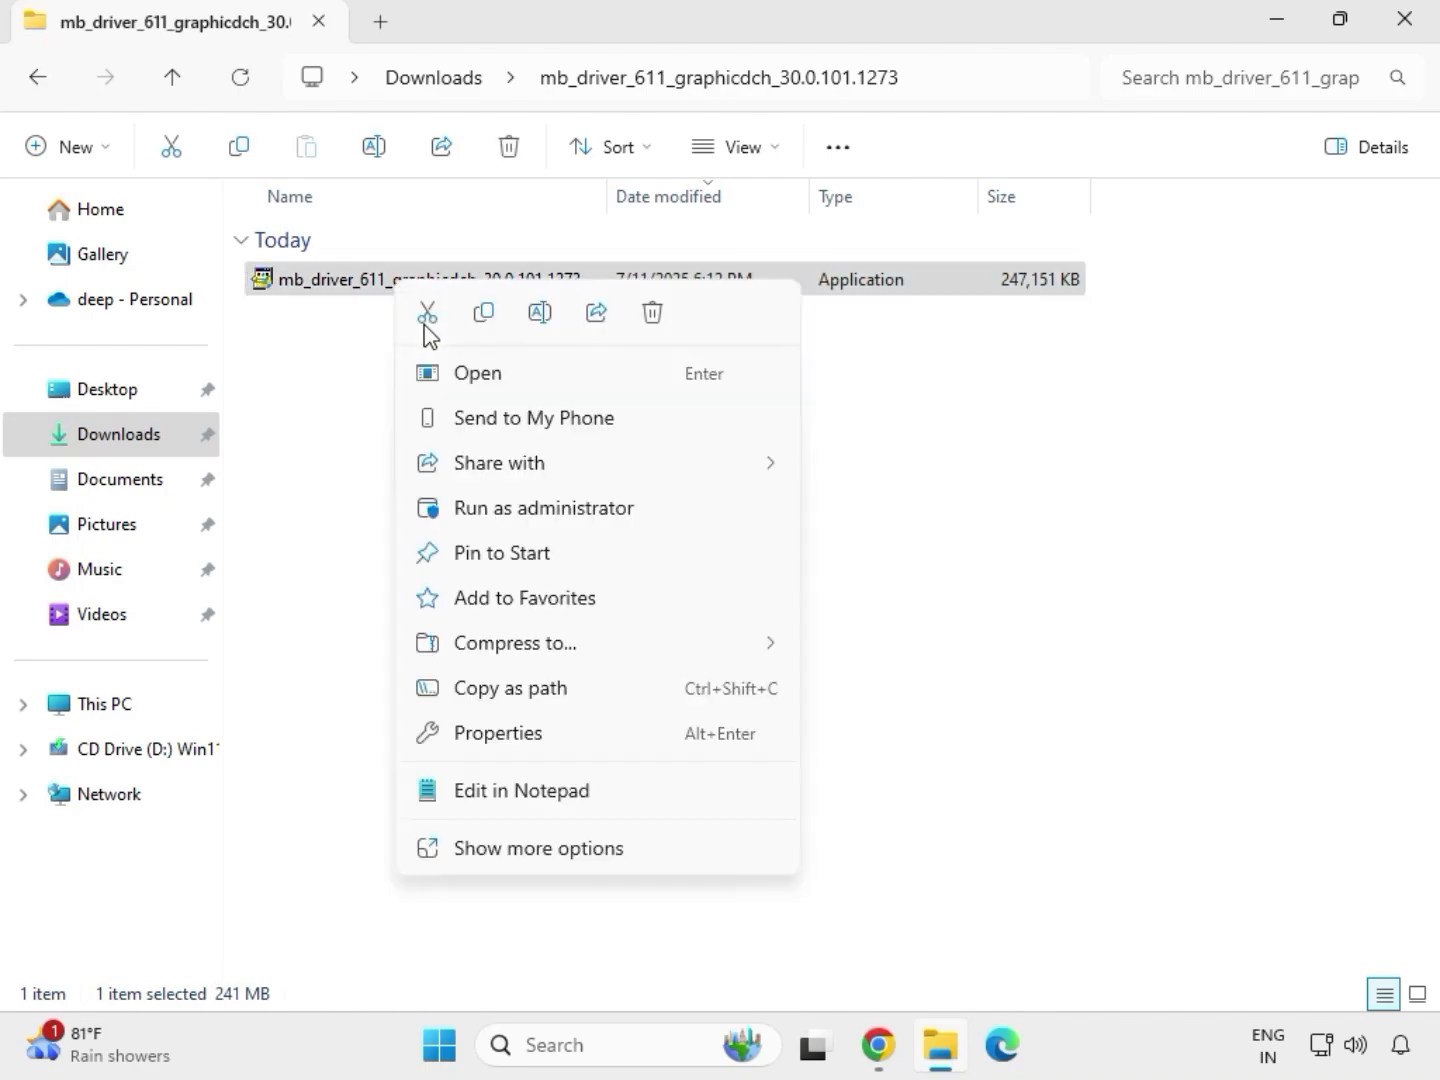
click(550, 510)
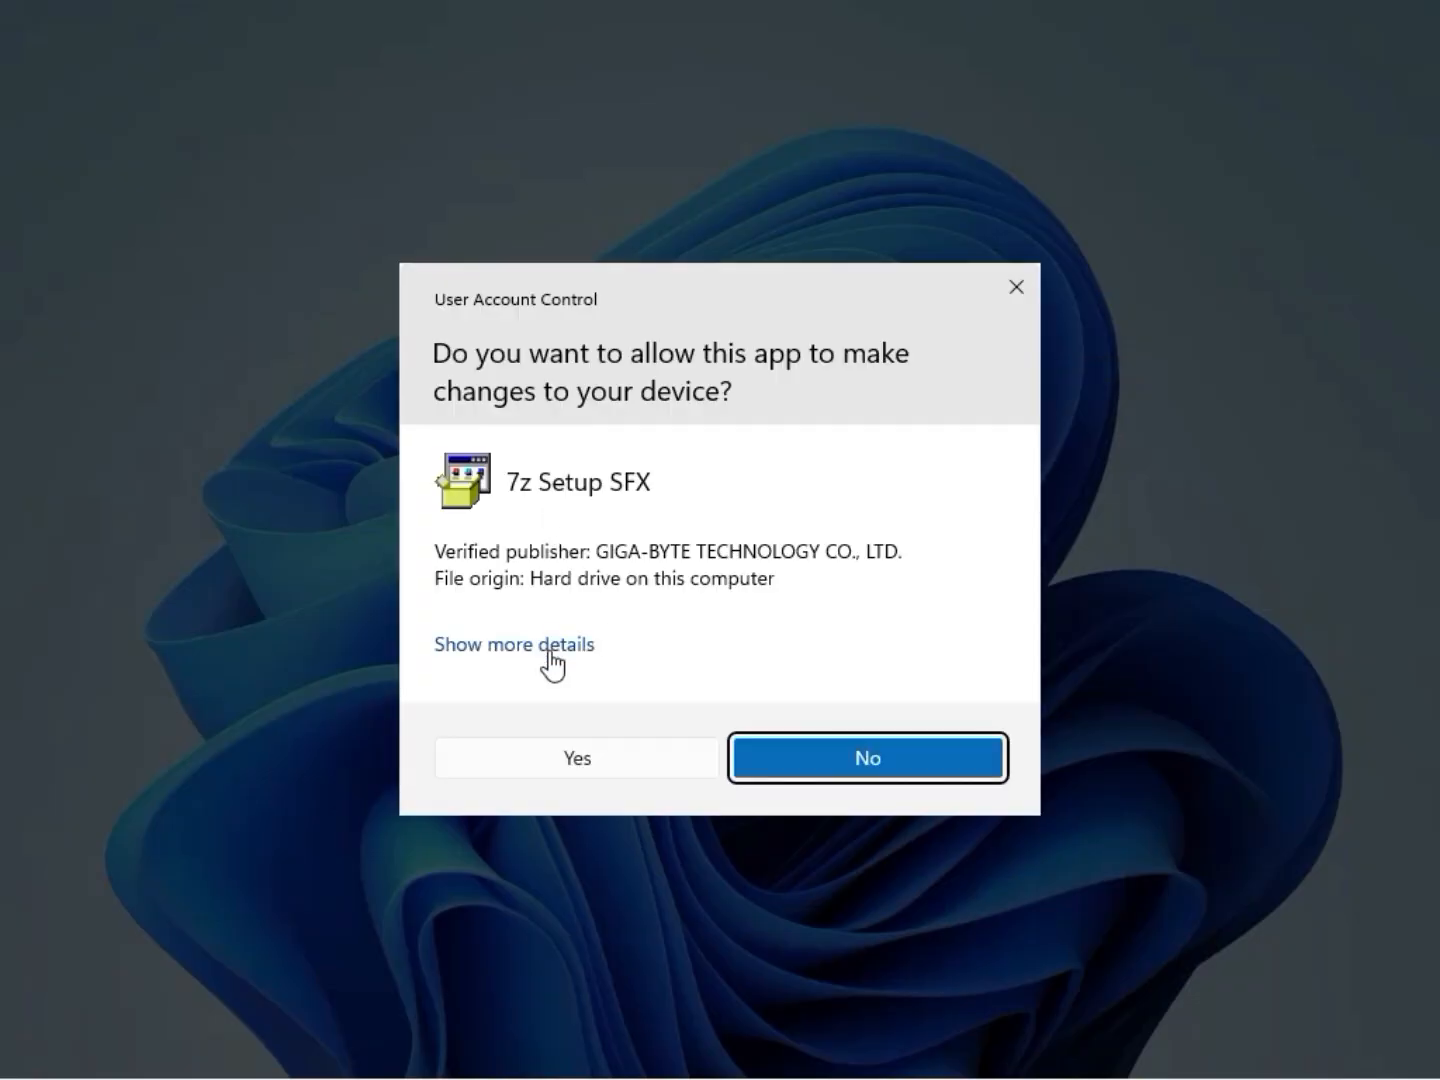
click(555, 765)
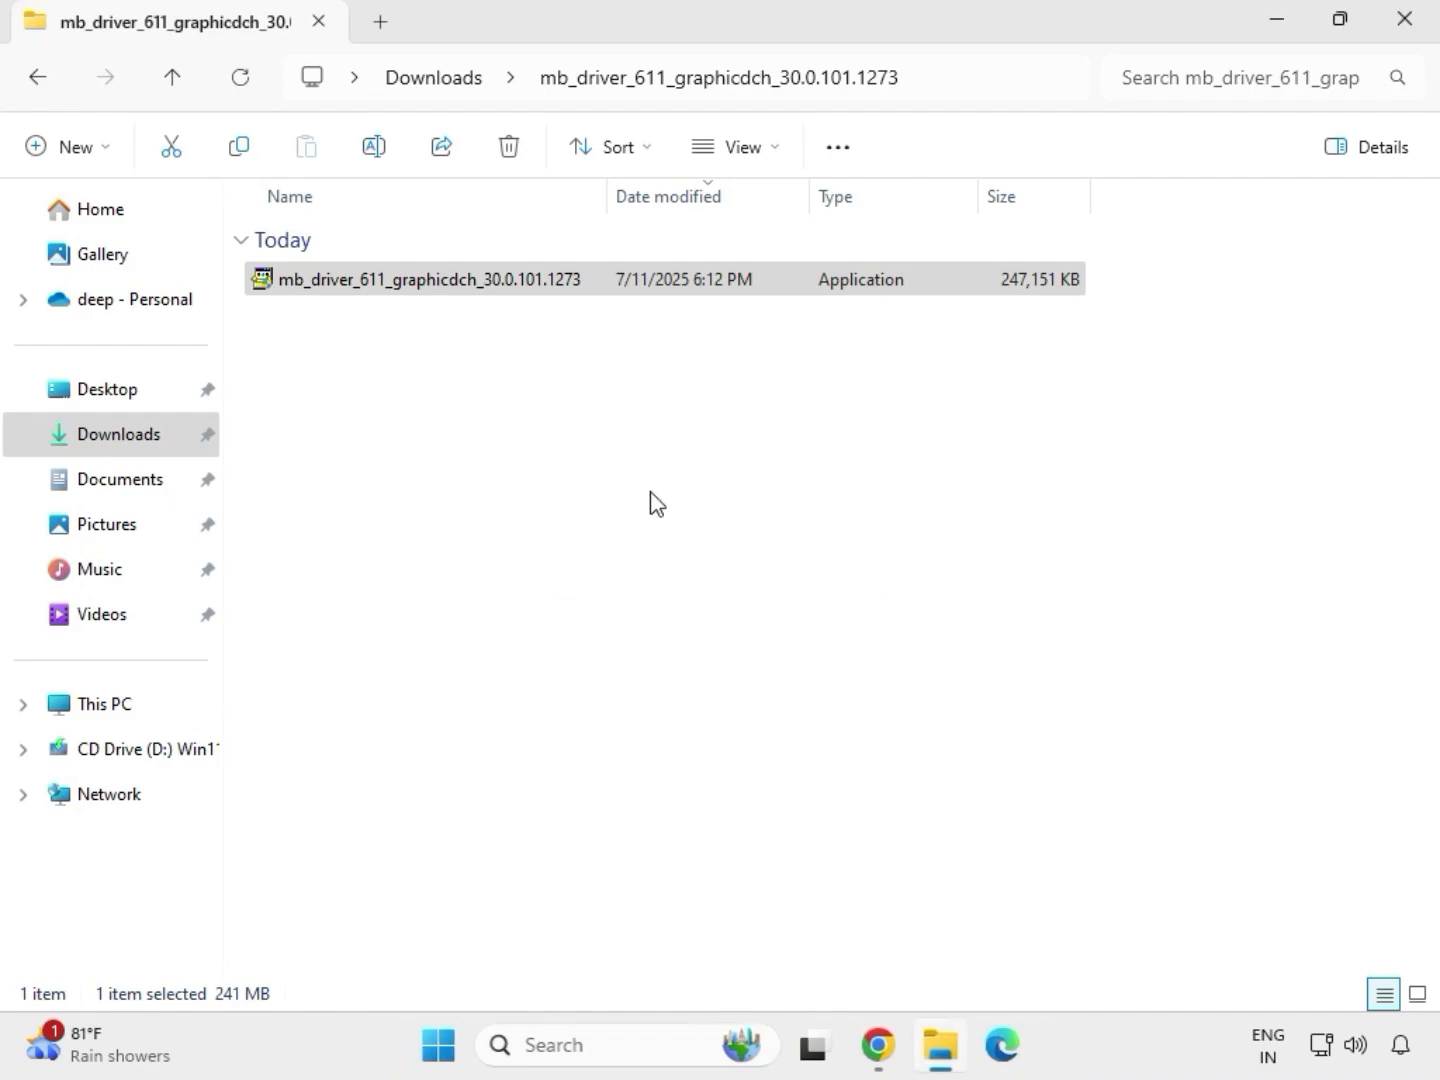
Open the extracted mb_driver_realtekdch_6.0.9225.1 folder and run its Setup application as administrator, allowing it to make changes.
click(448, 82)
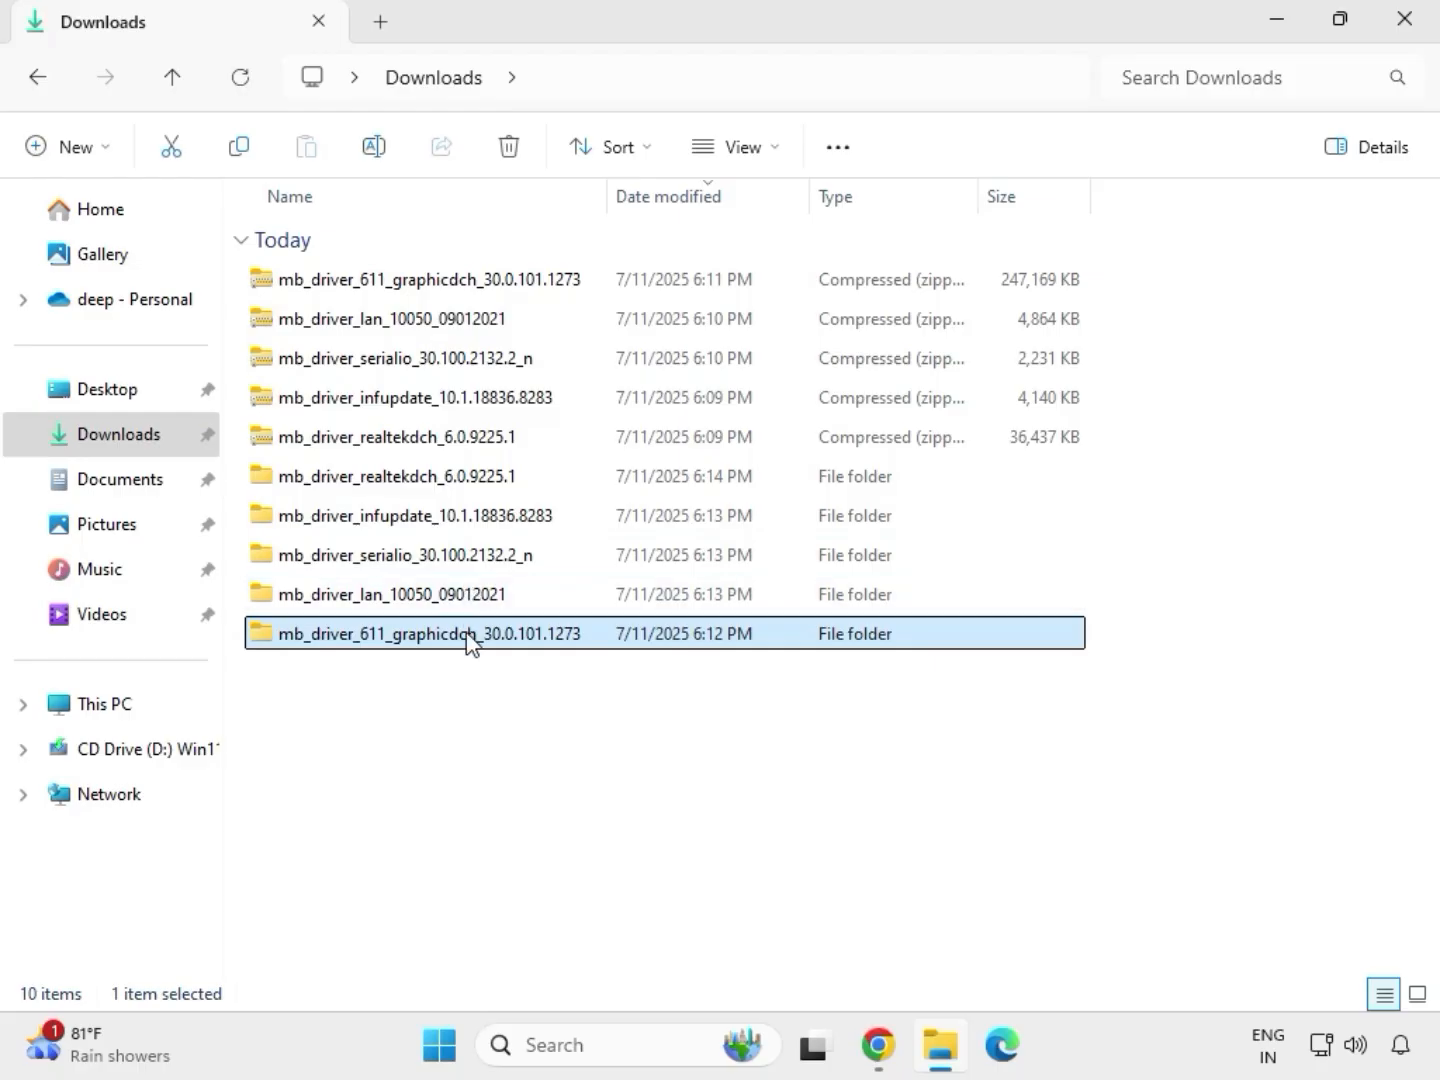
click(441, 473)
double_click(441, 476)
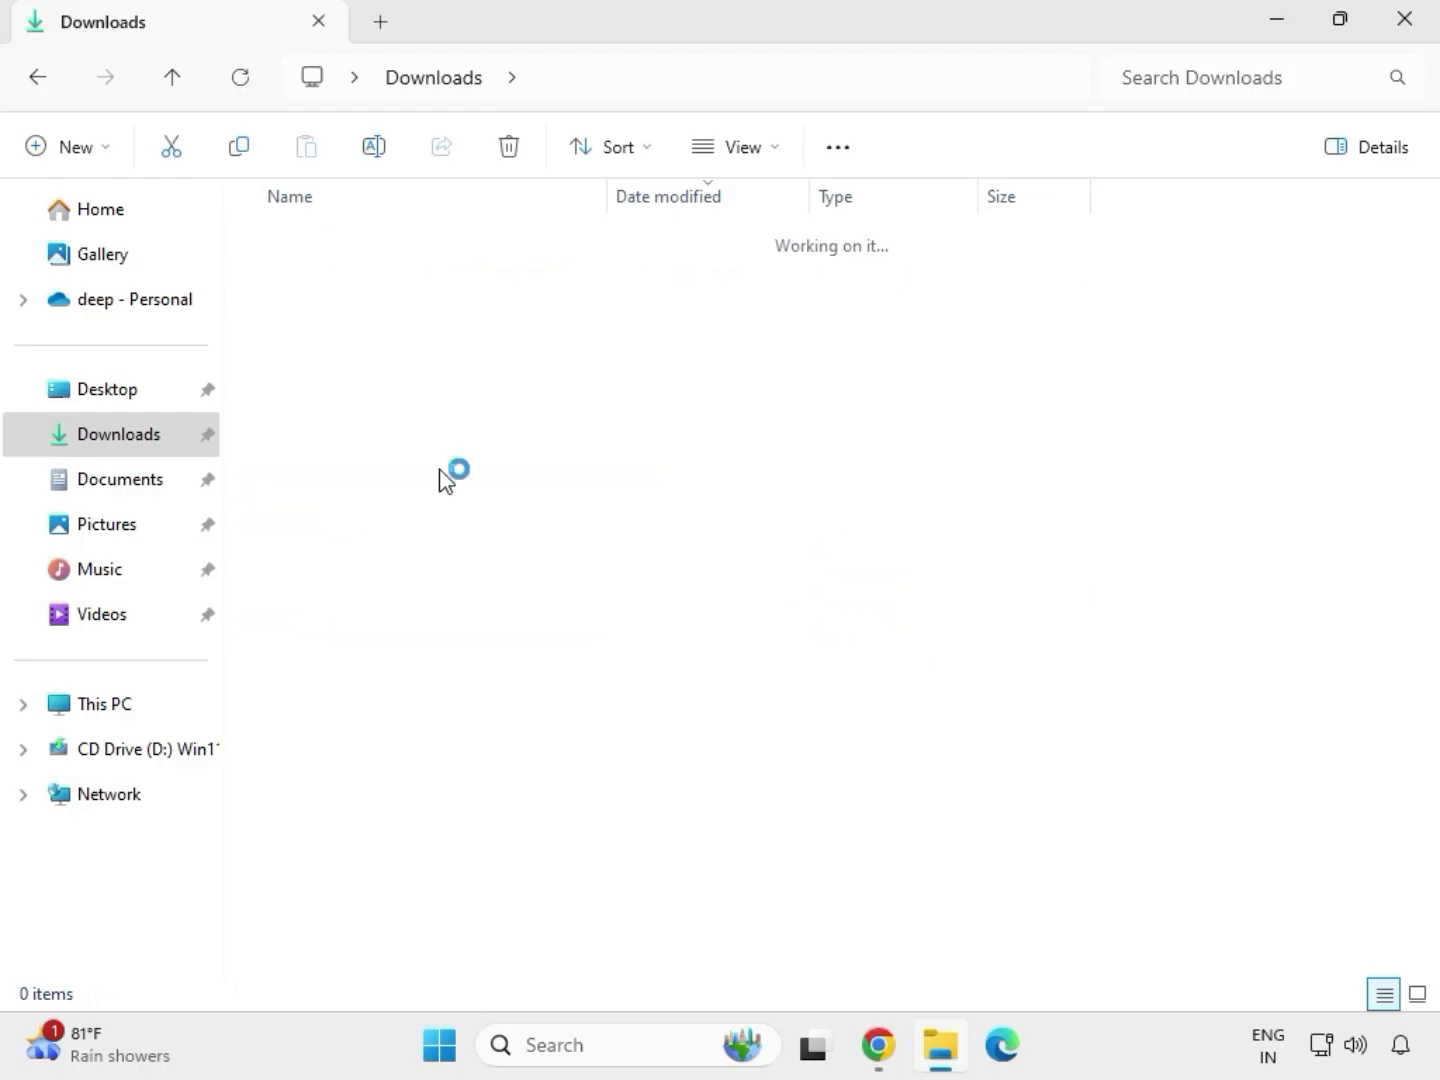
double_click(421, 280)
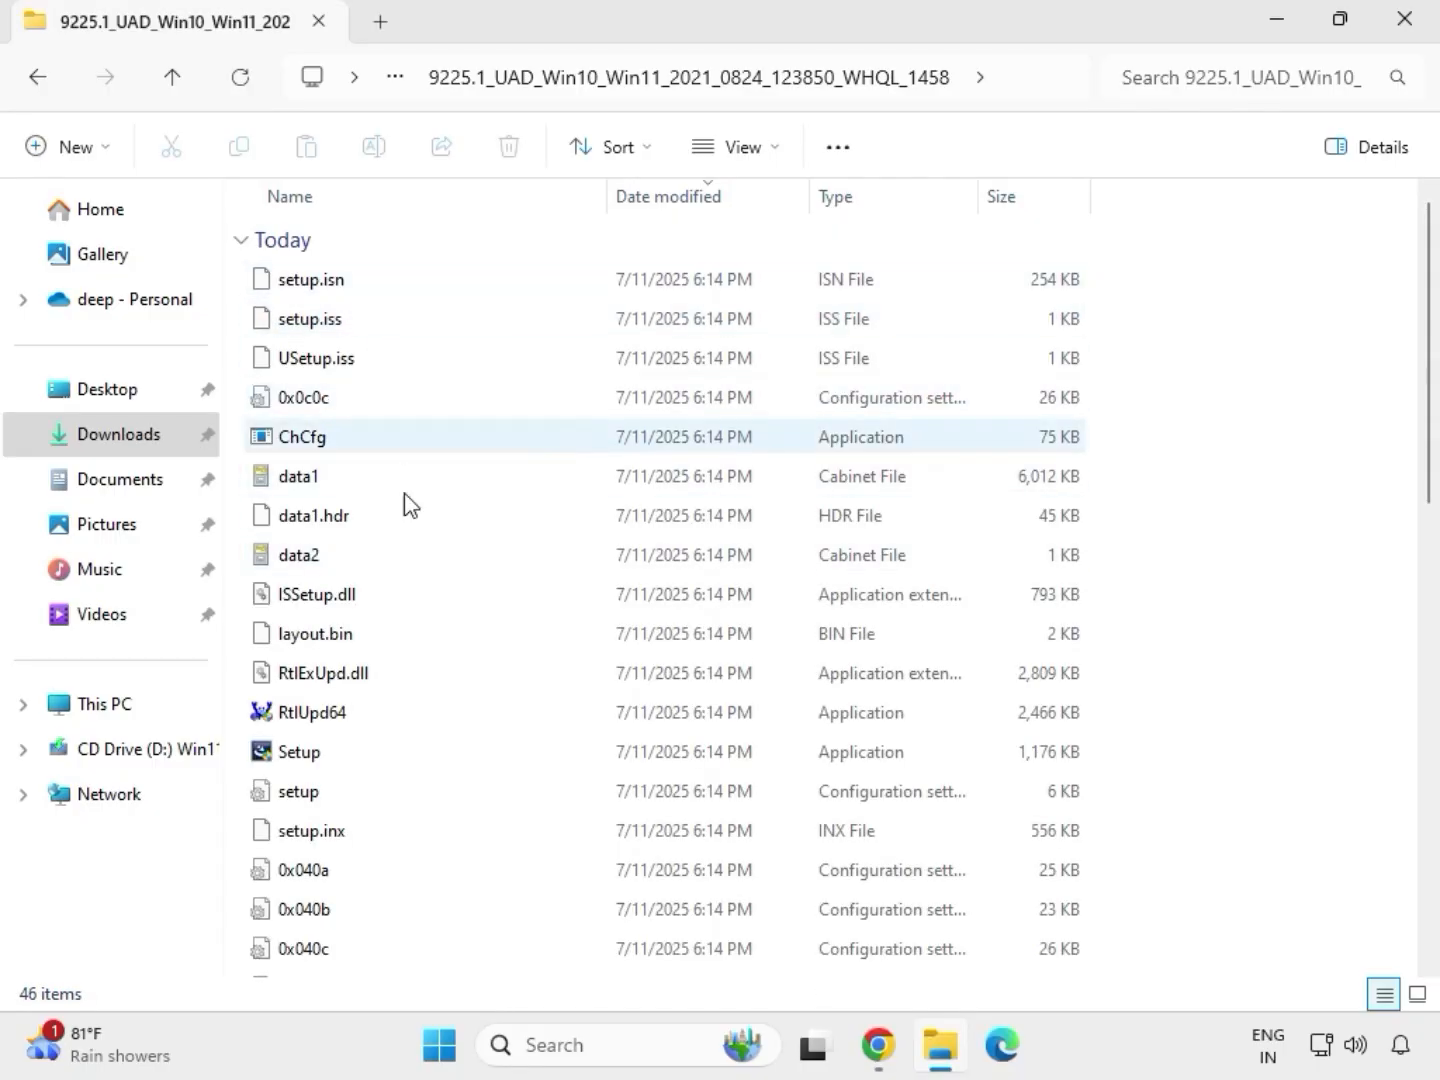
click(301, 756)
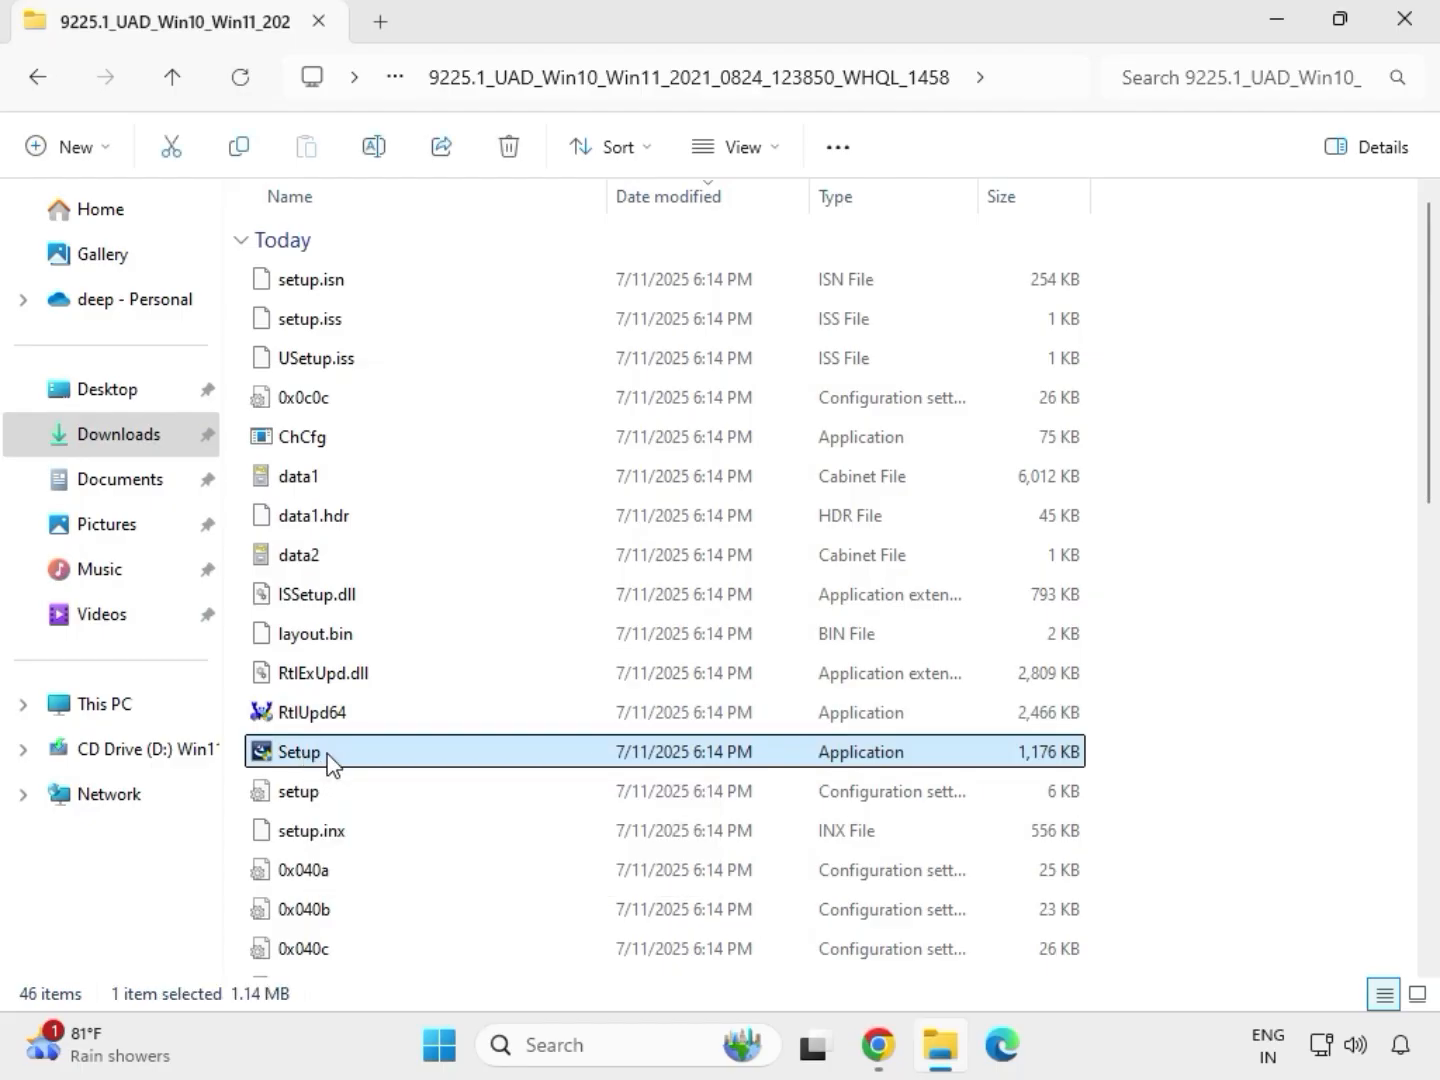
right_click(328, 762)
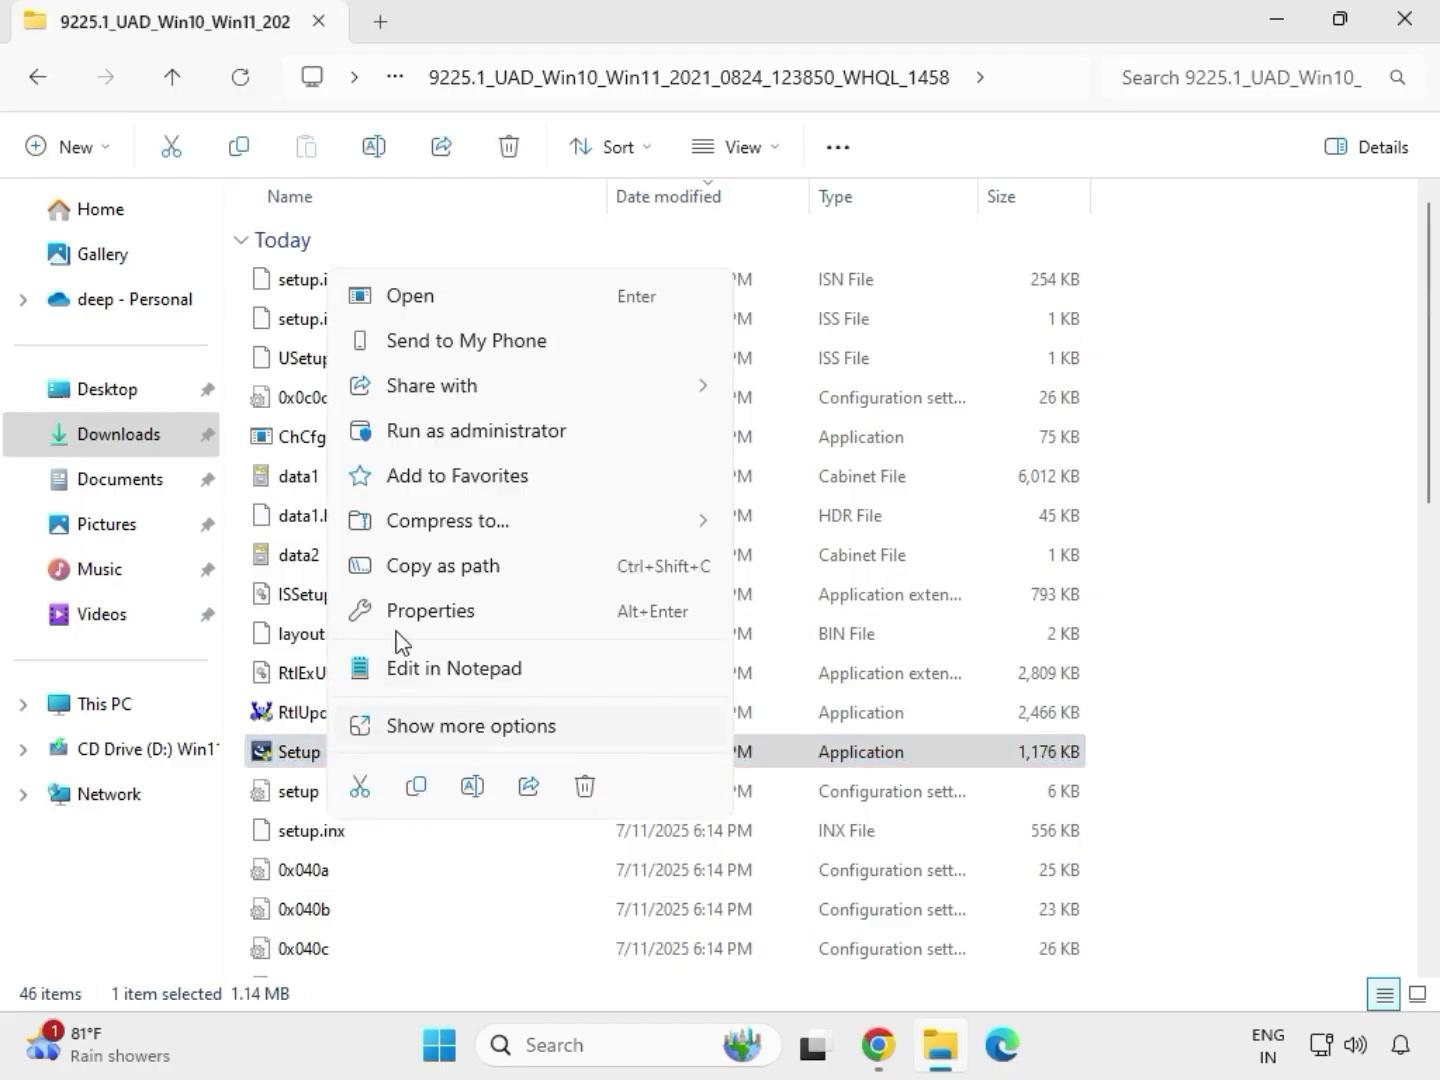
click(440, 435)
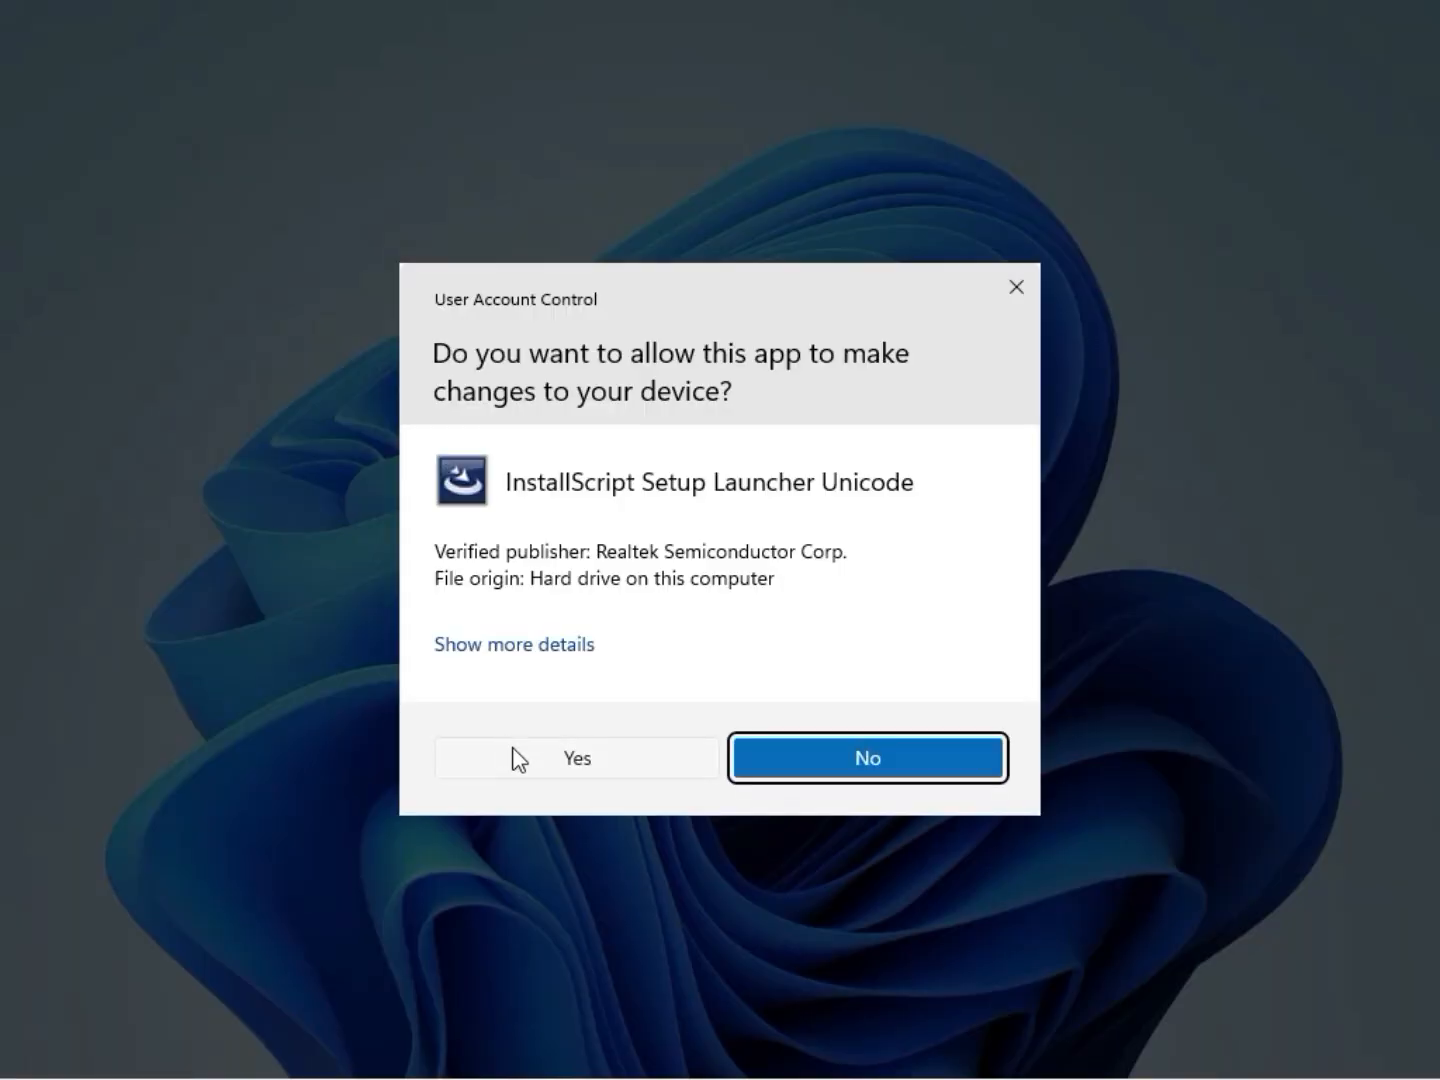
click(518, 759)
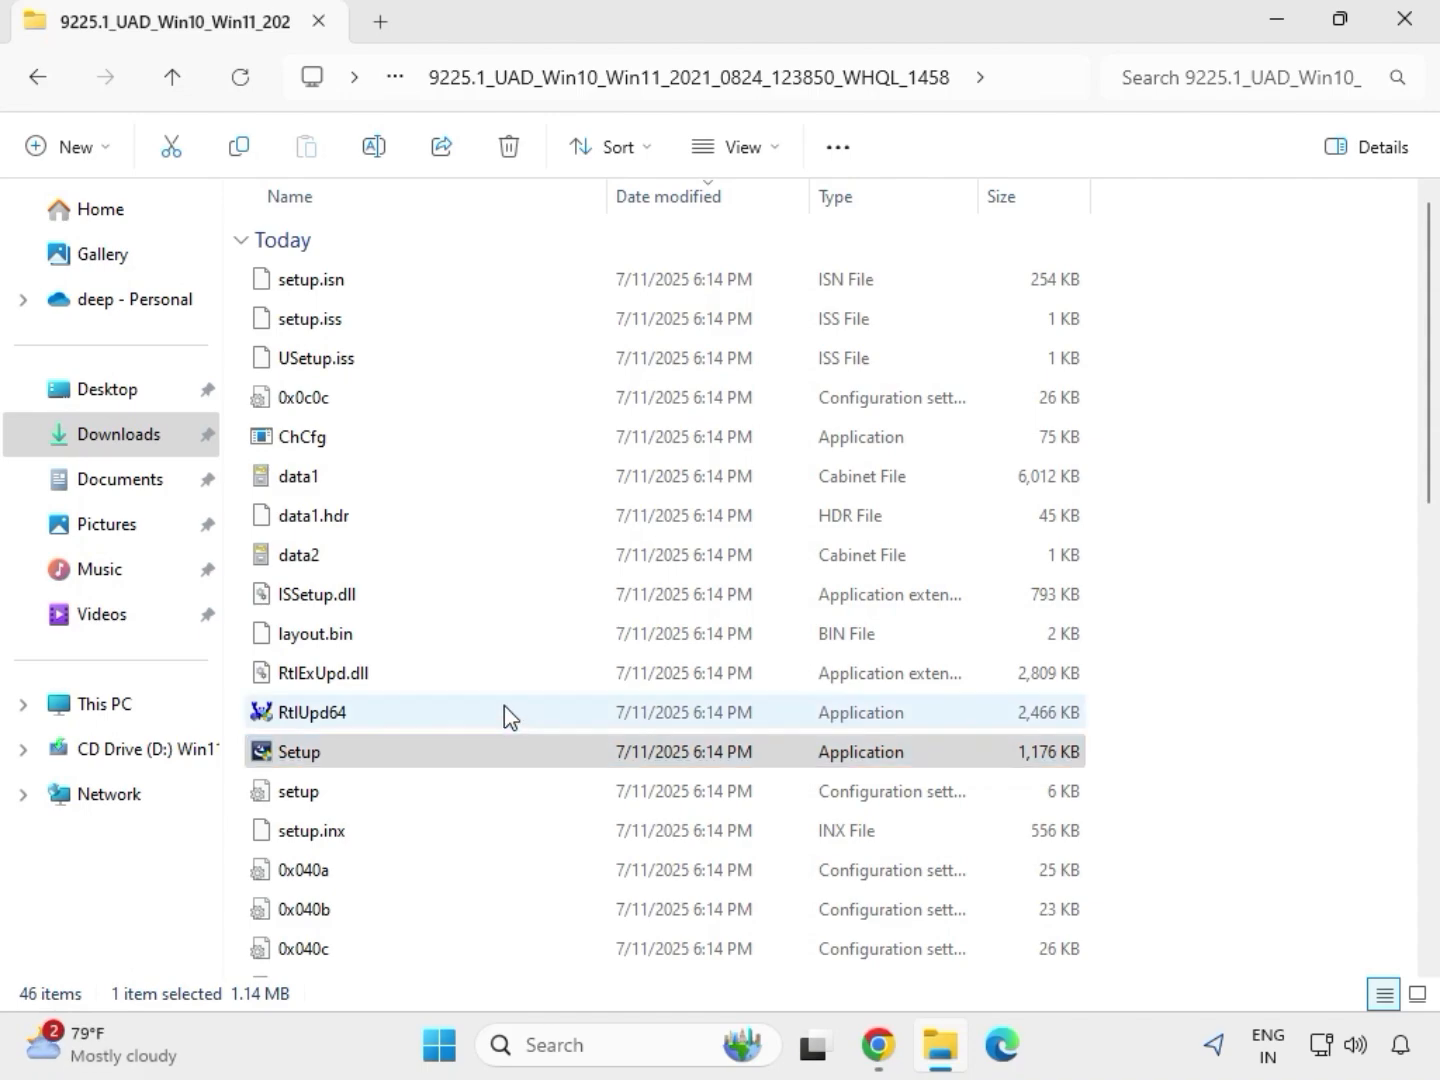
Continue the Realtek Audio Driver wizard and finish it, choosing to restart the computer later.
mouse_move(504, 707)
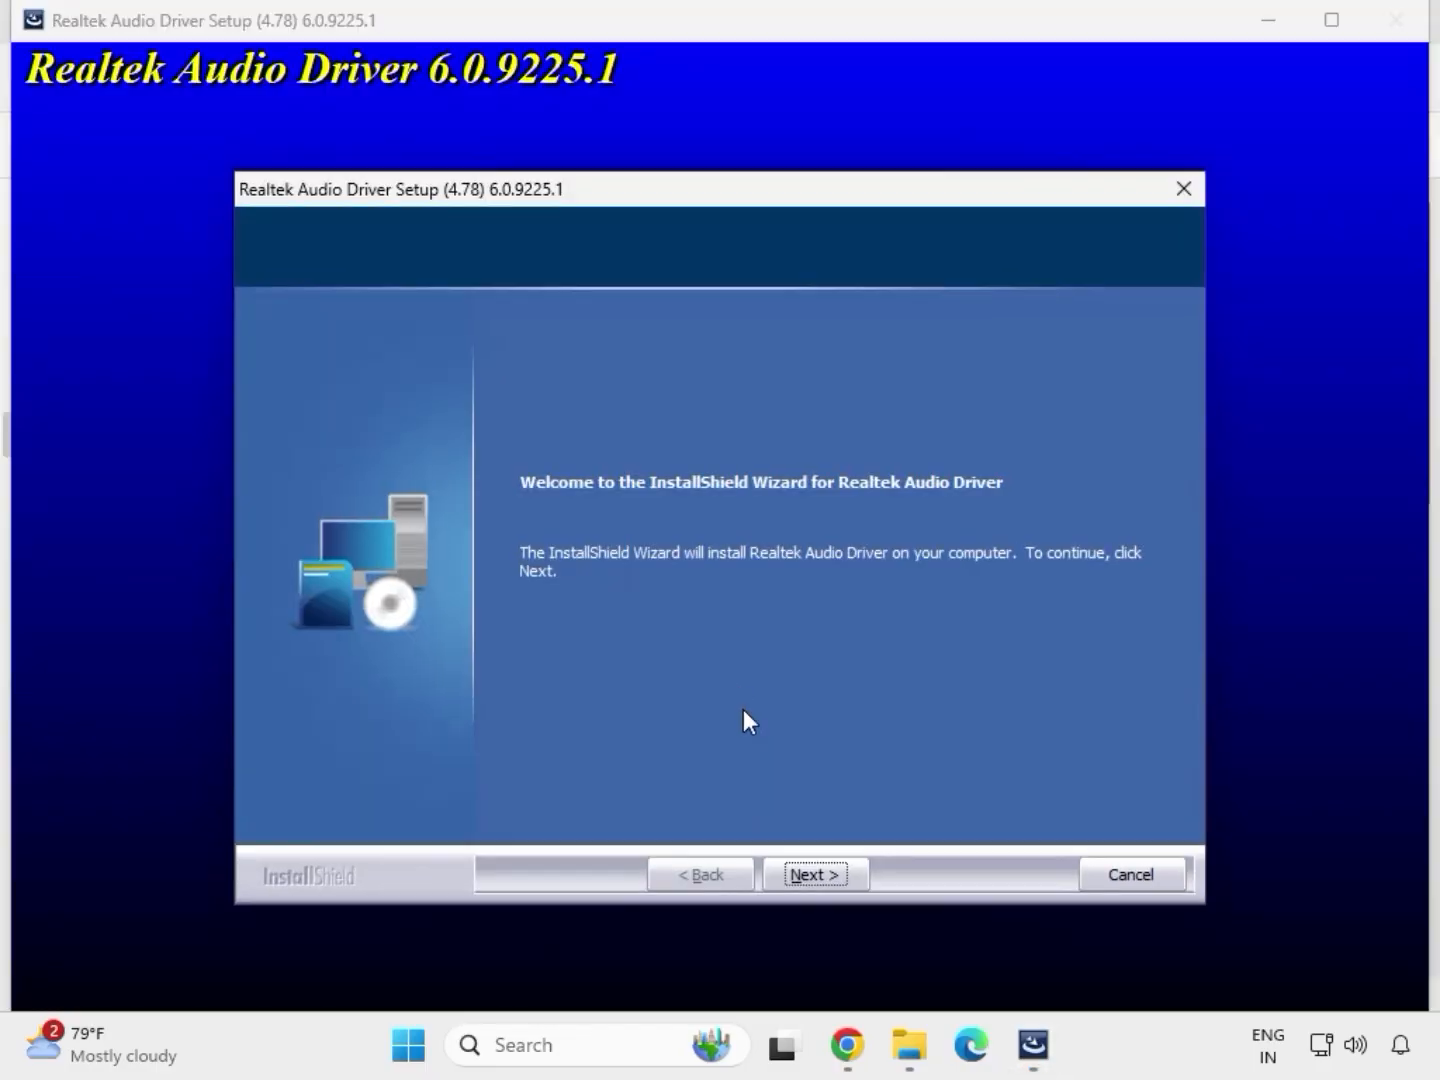
click(815, 874)
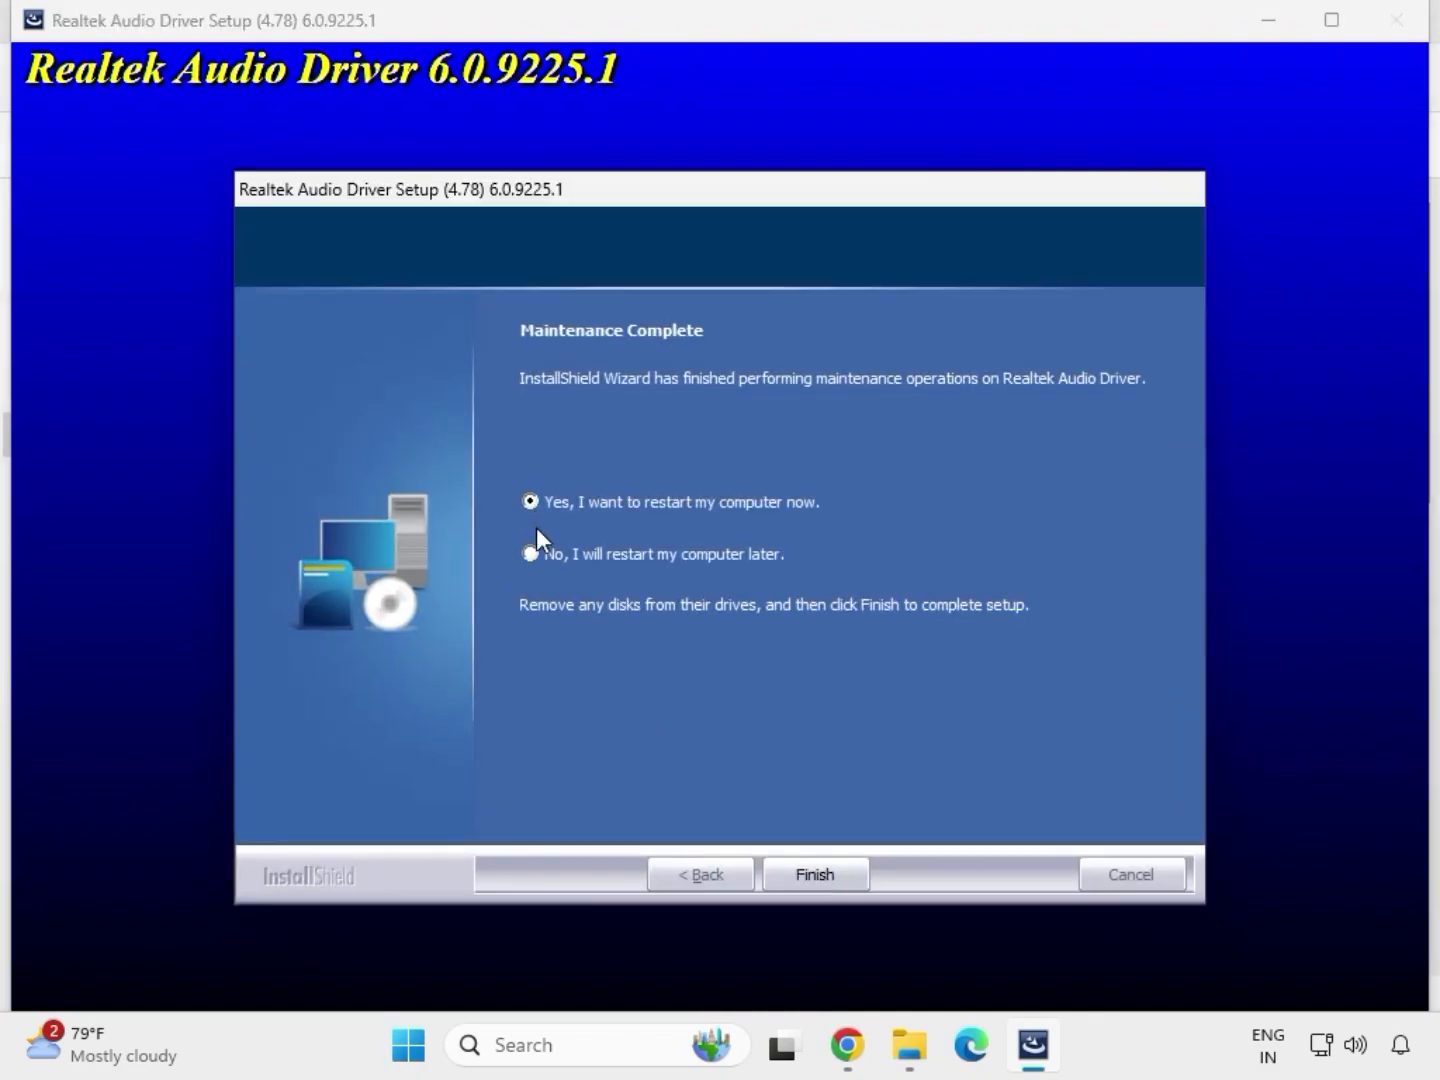
click(812, 875)
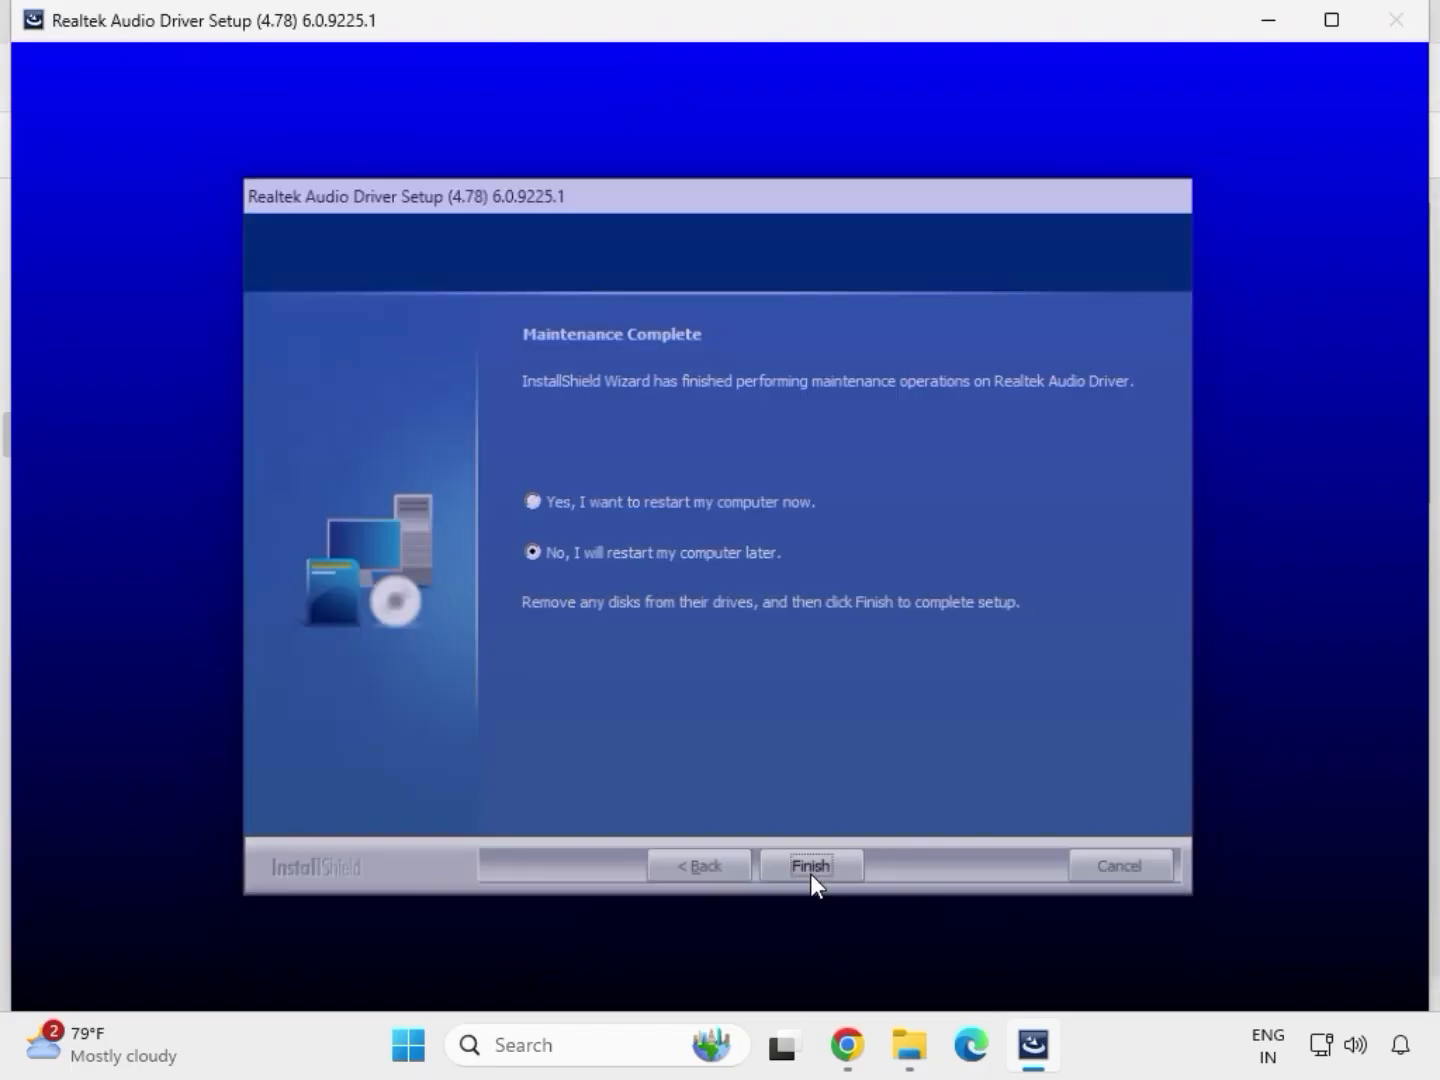